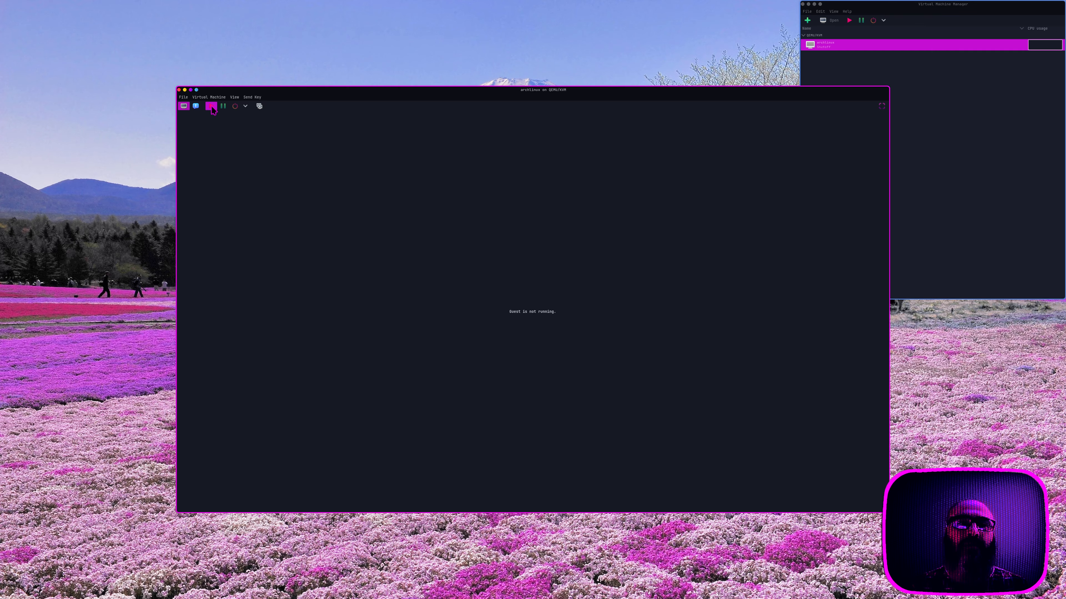
- Start the archlinux virtual machine and log in by entering the account password
left_click(212, 107)
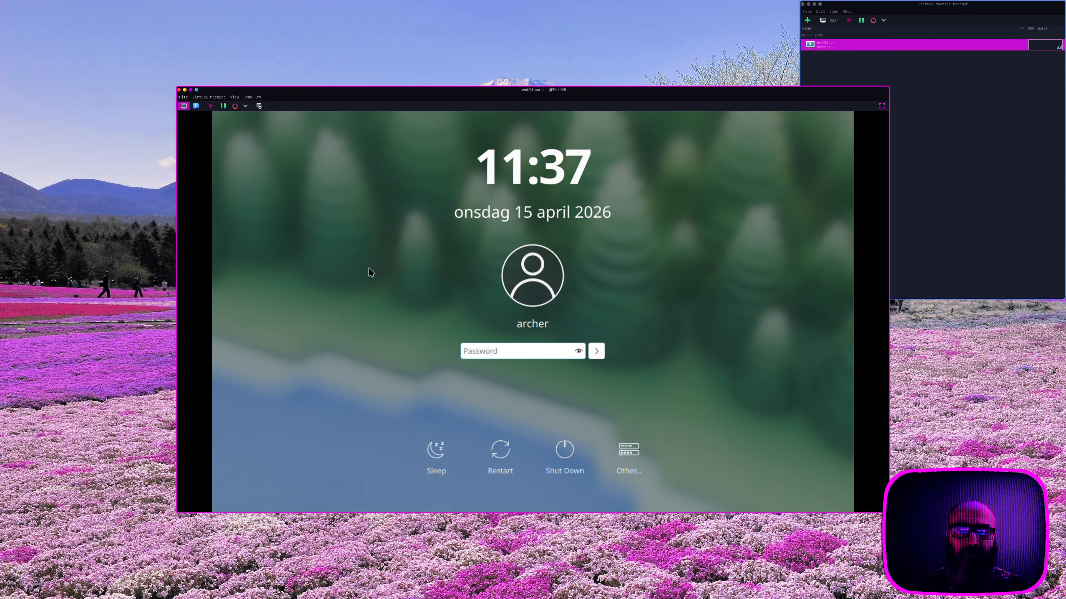
type("********")
key("Return")
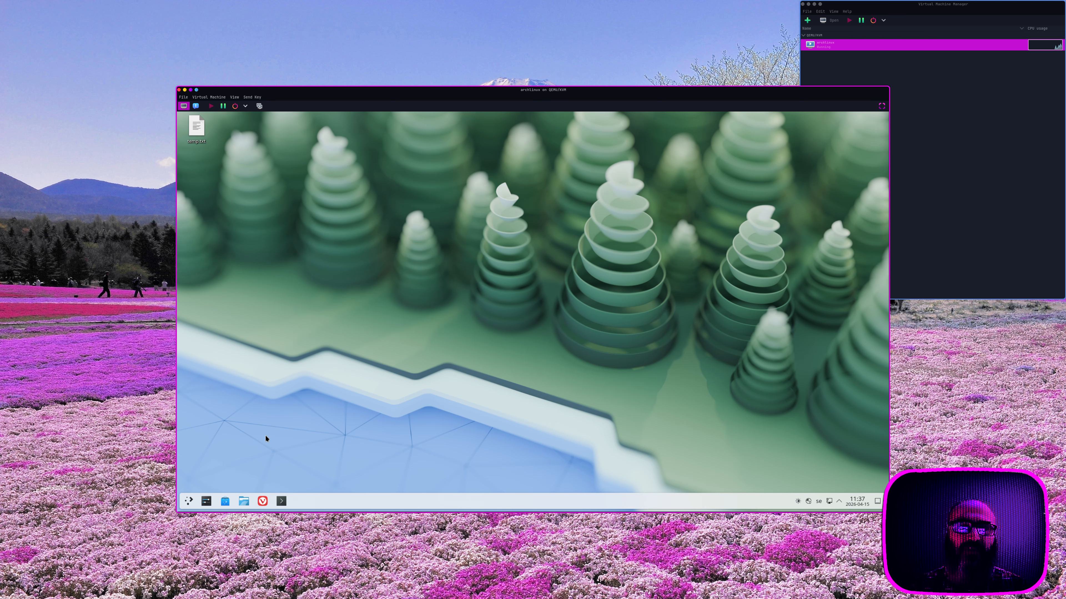
- Check the display configuration and the About this System details in System Settings, and close it
left_click(206, 501)
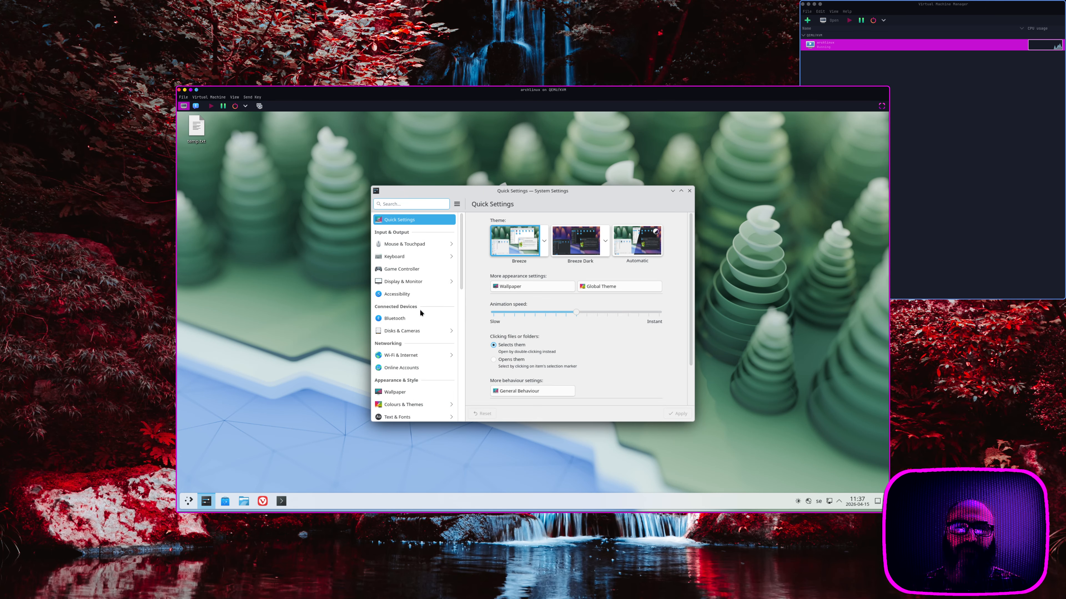
left_click(409, 282)
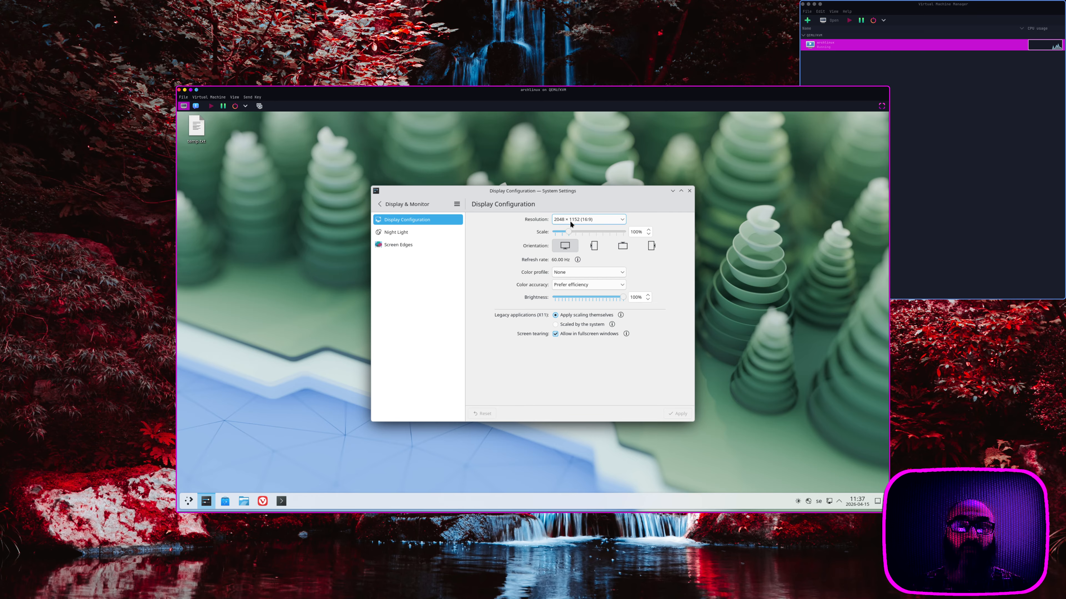
left_click(380, 204)
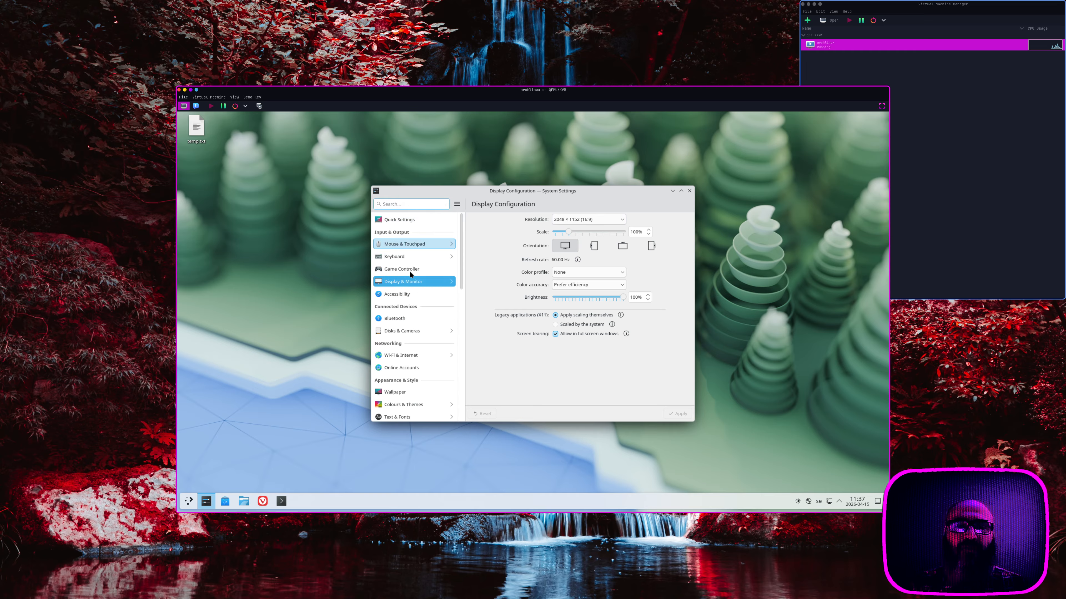
scroll(410, 278, "down", 1)
scroll(411, 279, "down", 10)
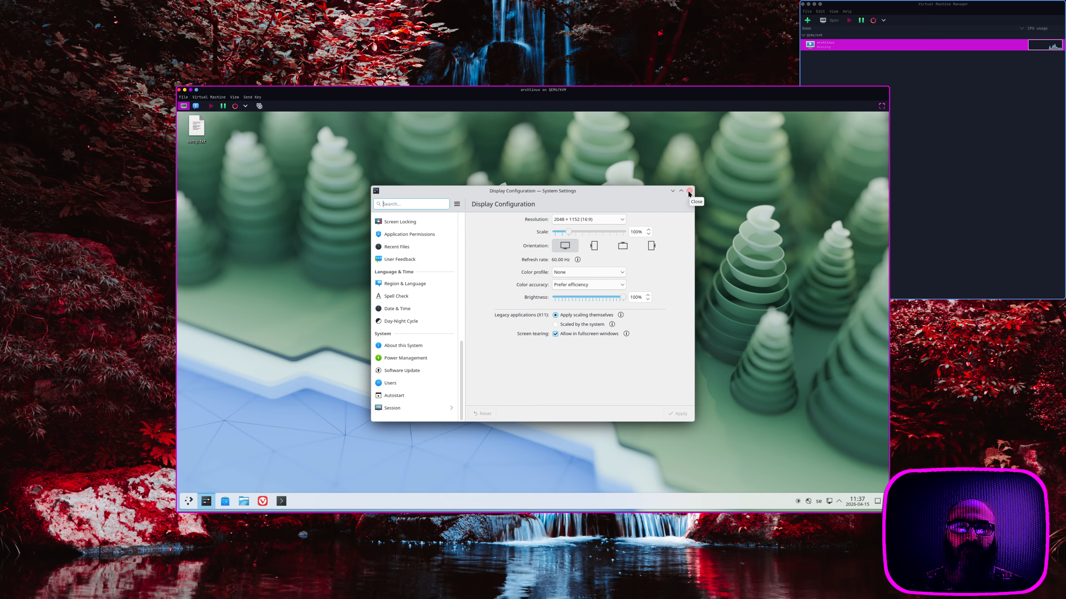
left_click(428, 343)
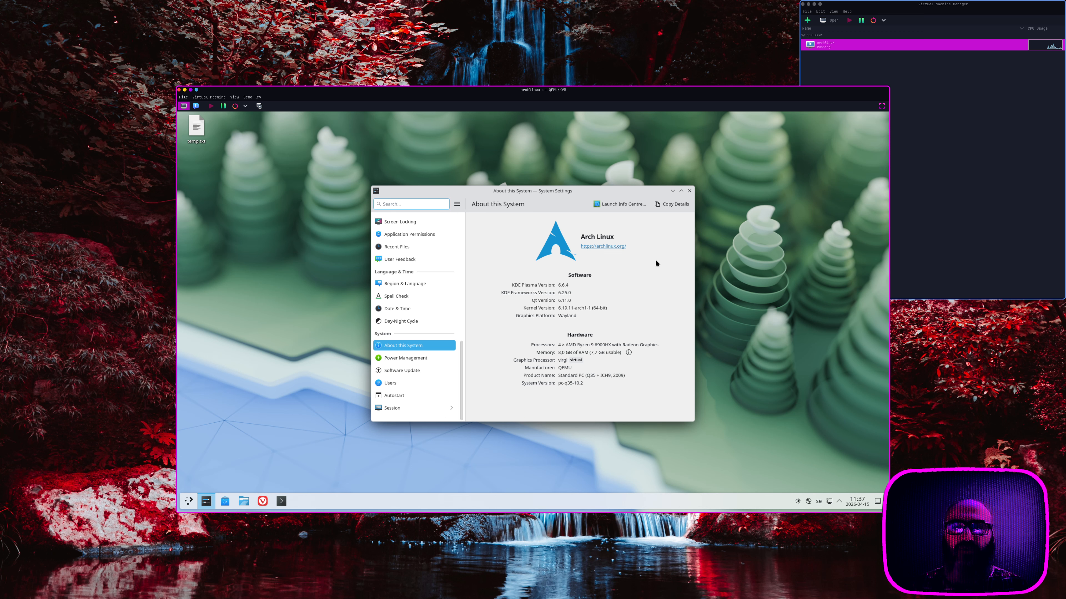
left_click(689, 191)
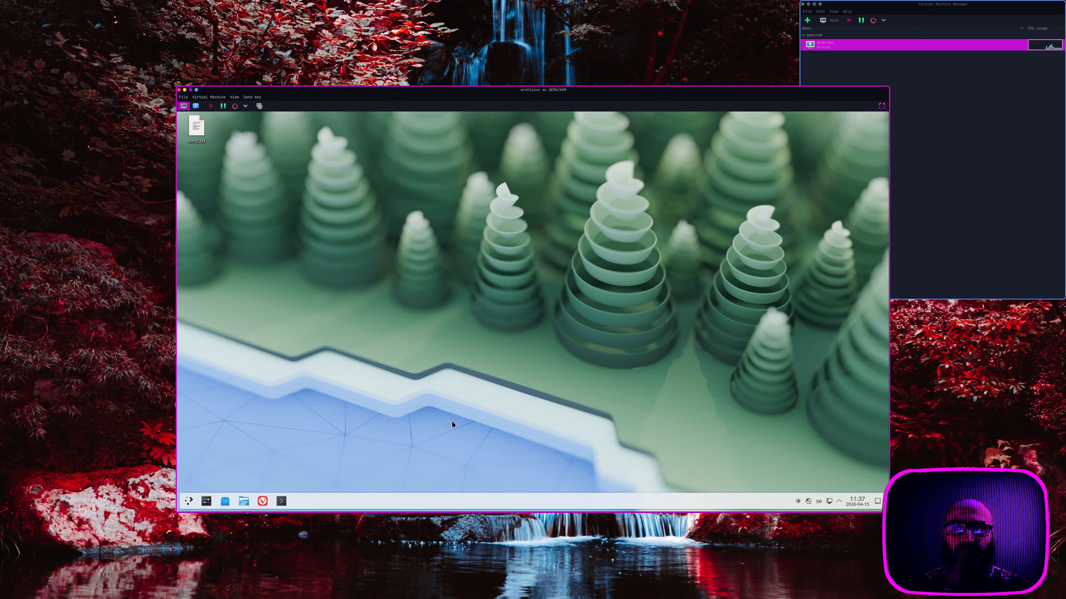
- Look over the application launcher and the system summary in Konsole with enlarged text and a maximised window, and close it
left_click(191, 501)
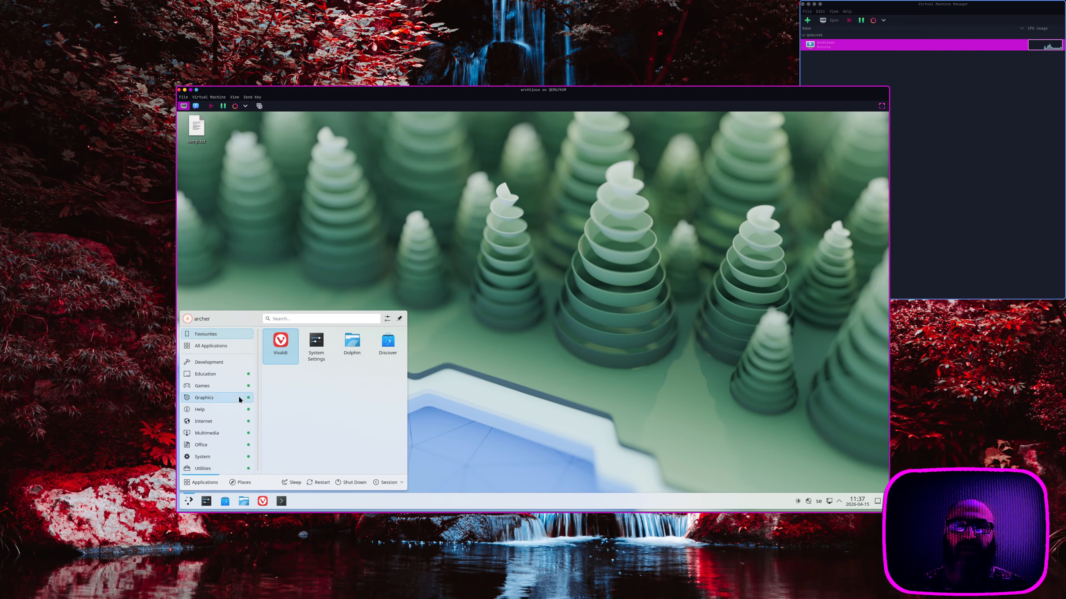
left_click(492, 377)
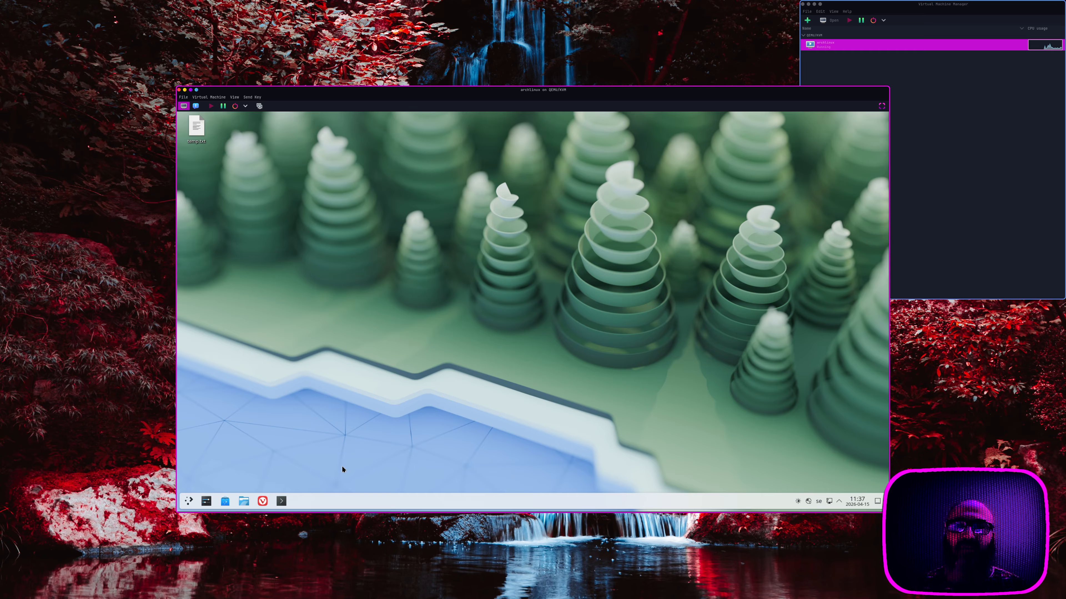
left_click(281, 499)
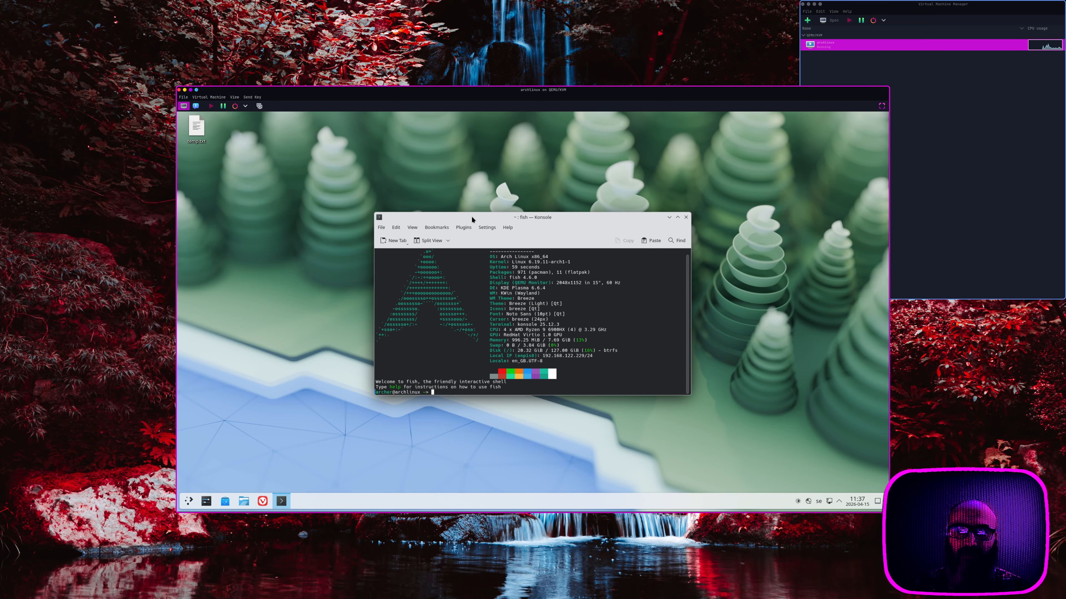
key("ctrl+plus")
key("ctrl+plus")
key("ctrl+plus")
key("ctrl+plus")
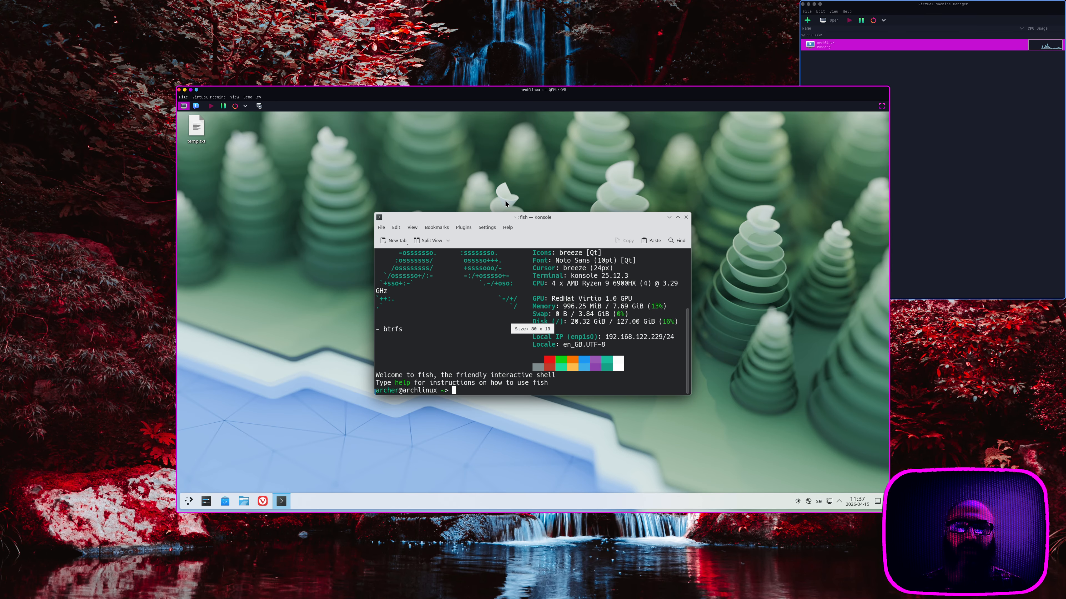
left_click(678, 218)
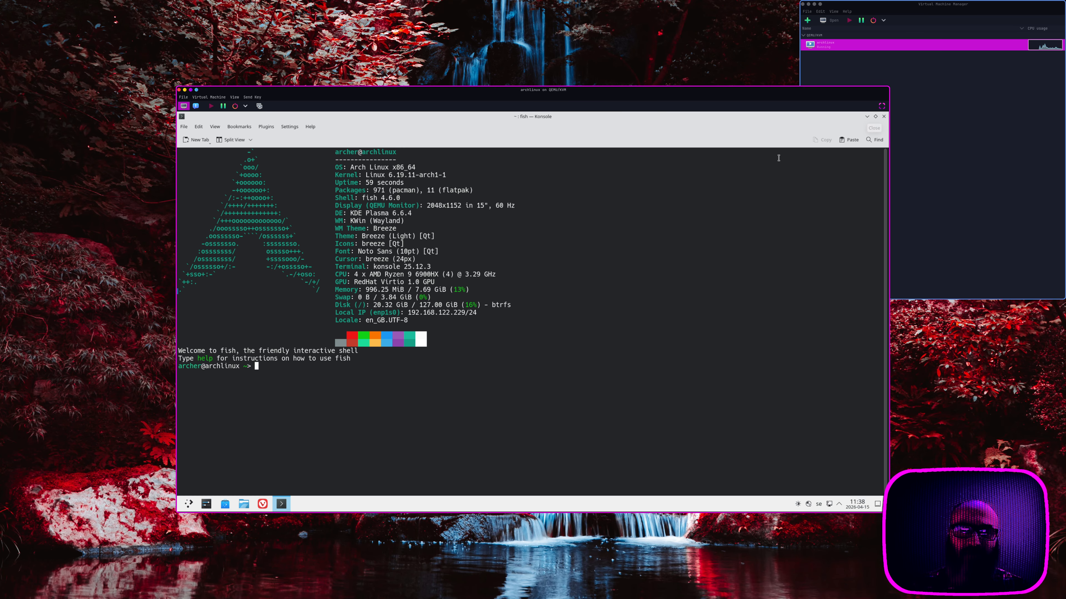
left_click(883, 116)
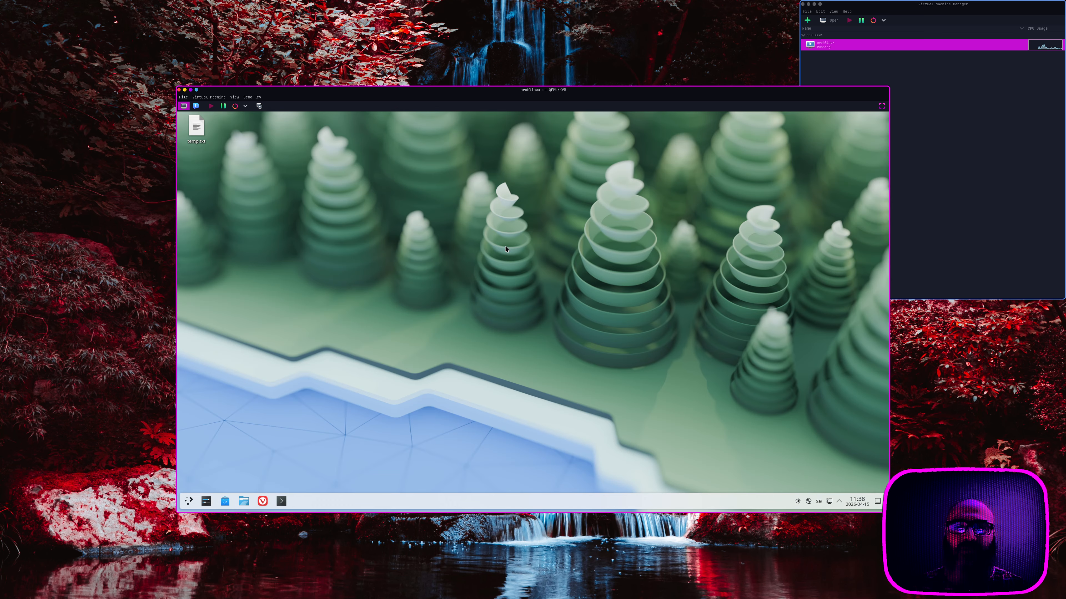
- Shut down the archlinux guest immediately and close its viewer window
left_click(189, 502)
left_click(351, 483)
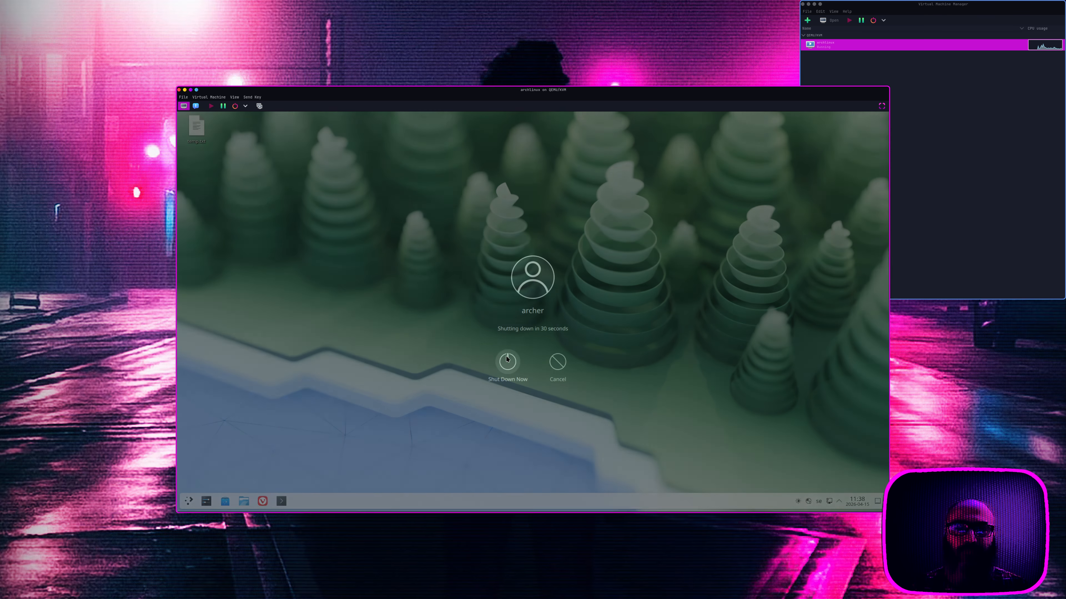
left_click(507, 359)
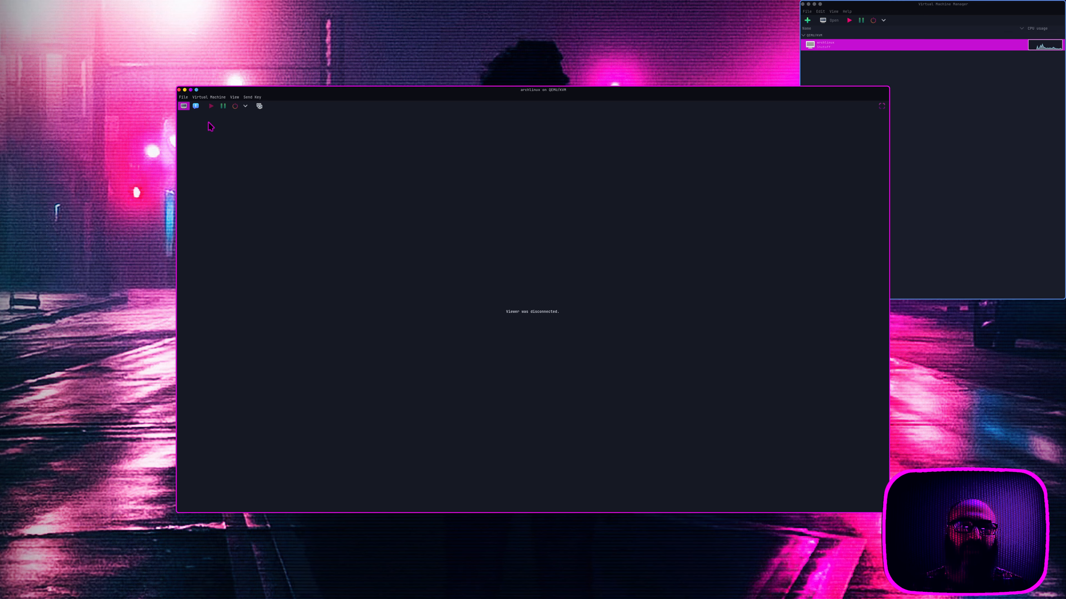
left_click(179, 90)
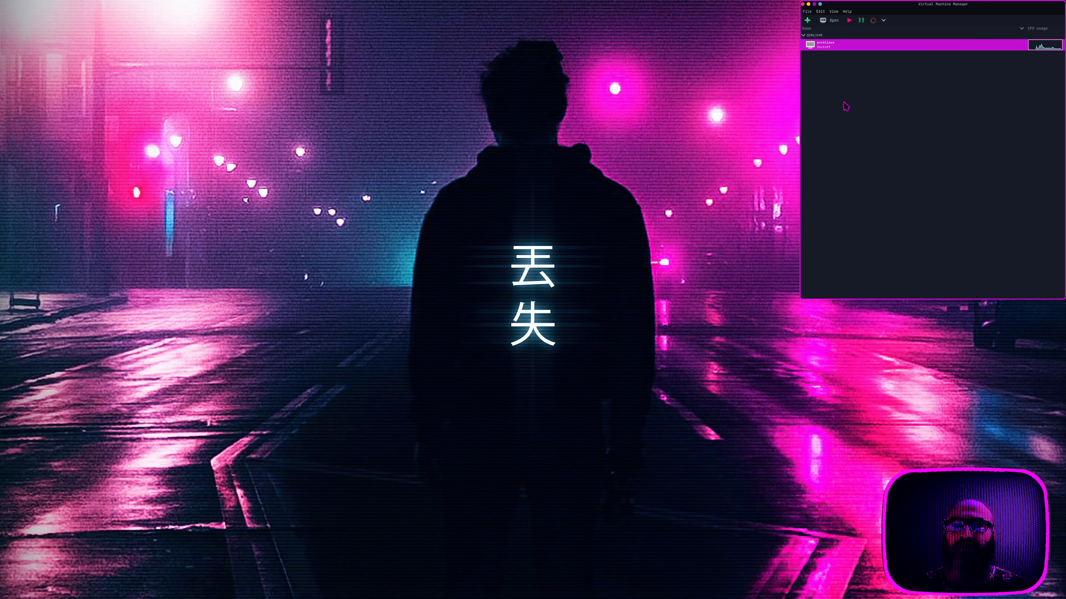
- Begin a new virtual machine from local install media, choosing archlinux-2026.04.01-x86_64.iso as the ISO
left_click(807, 21)
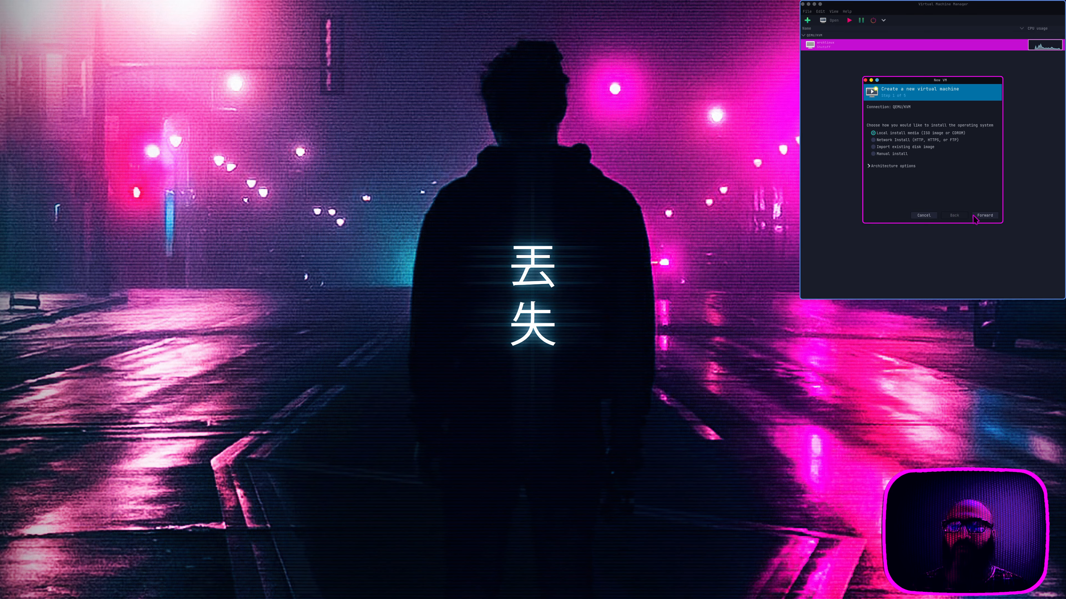
left_click(985, 215)
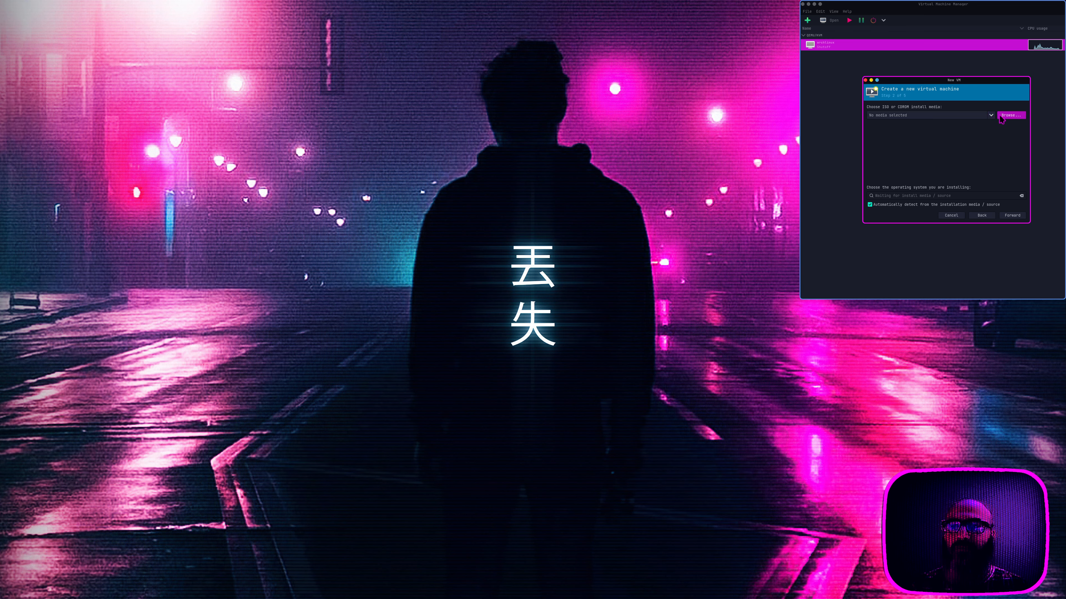
left_click(1011, 114)
left_click(898, 105)
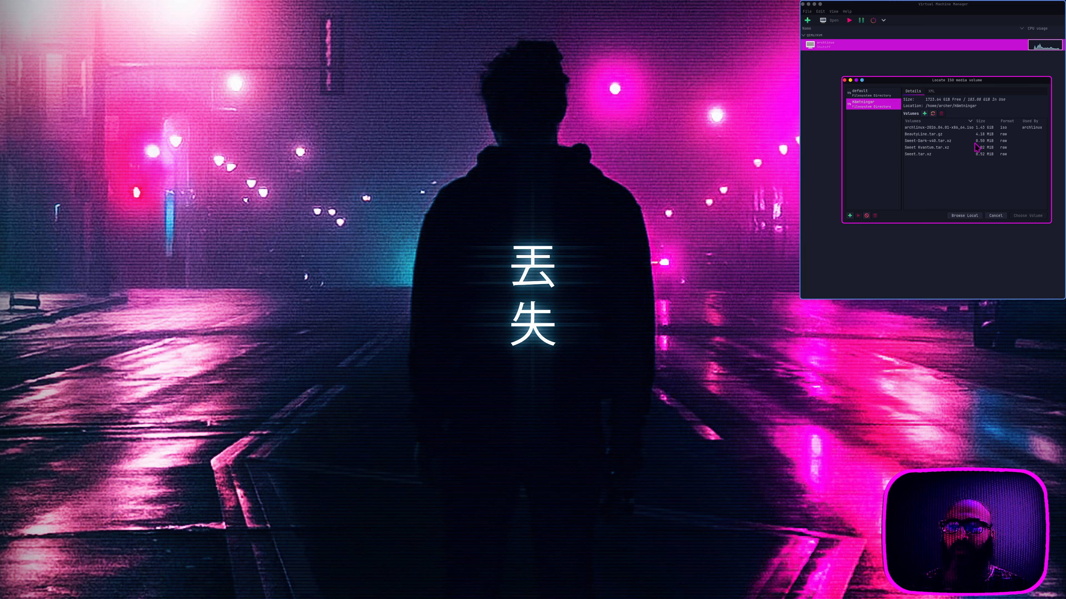
left_click(938, 128)
left_click(1028, 216)
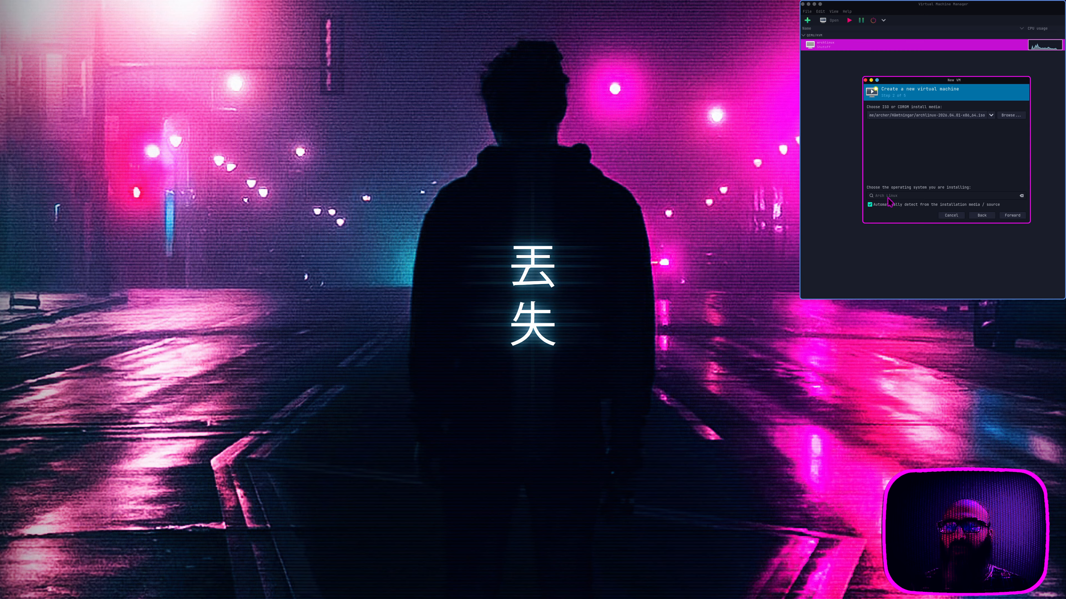
- Allocate 8196 MiB of memory, 4 CPUs and a 50 GiB disk image to the new virtual machine
left_click(1011, 216)
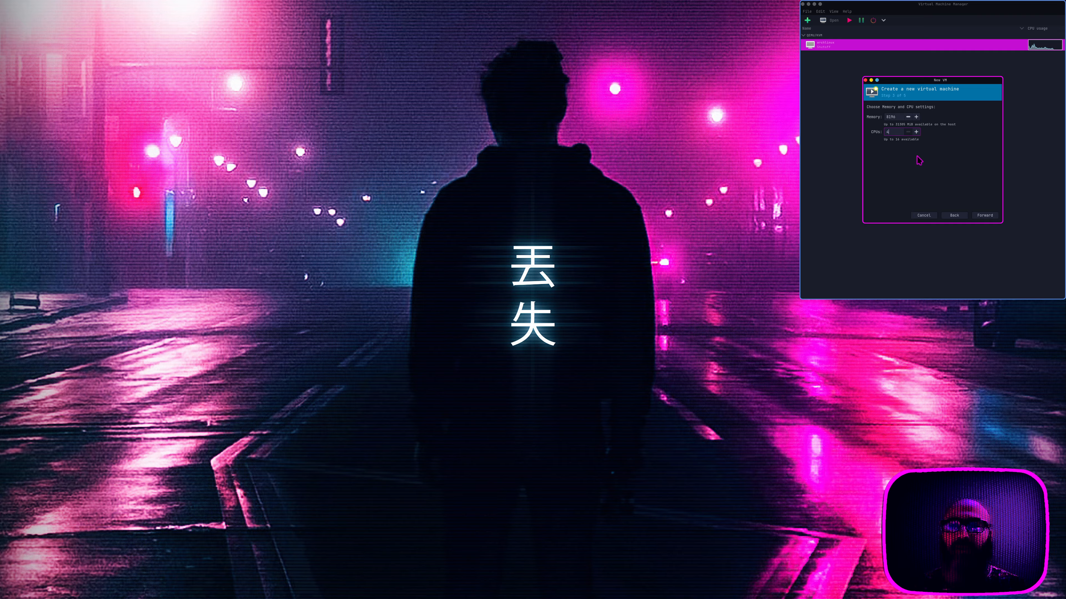
left_click(978, 219)
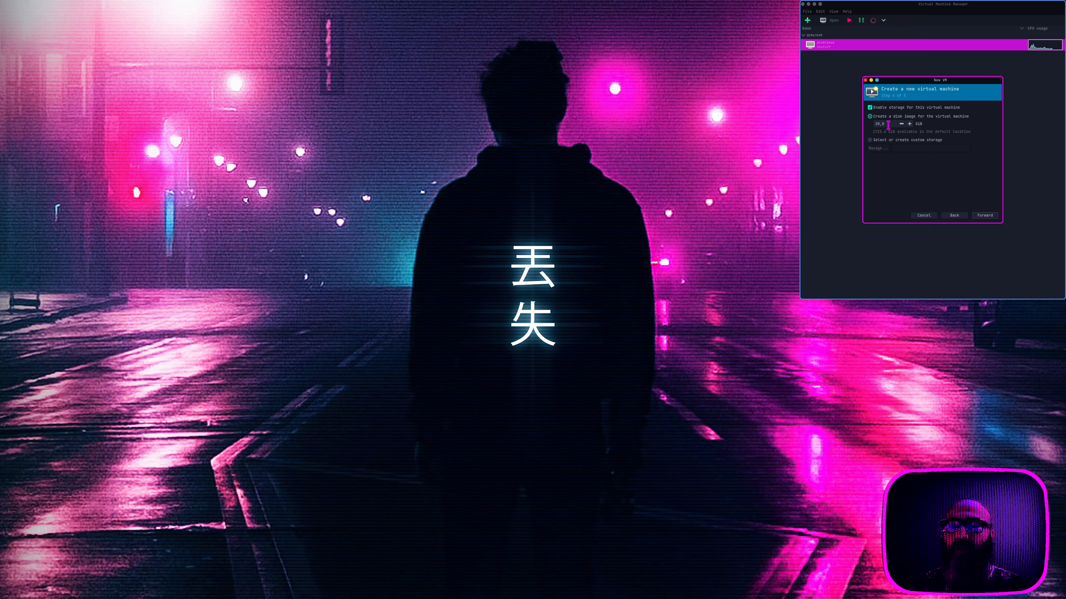
double_click(888, 124)
left_click(983, 217)
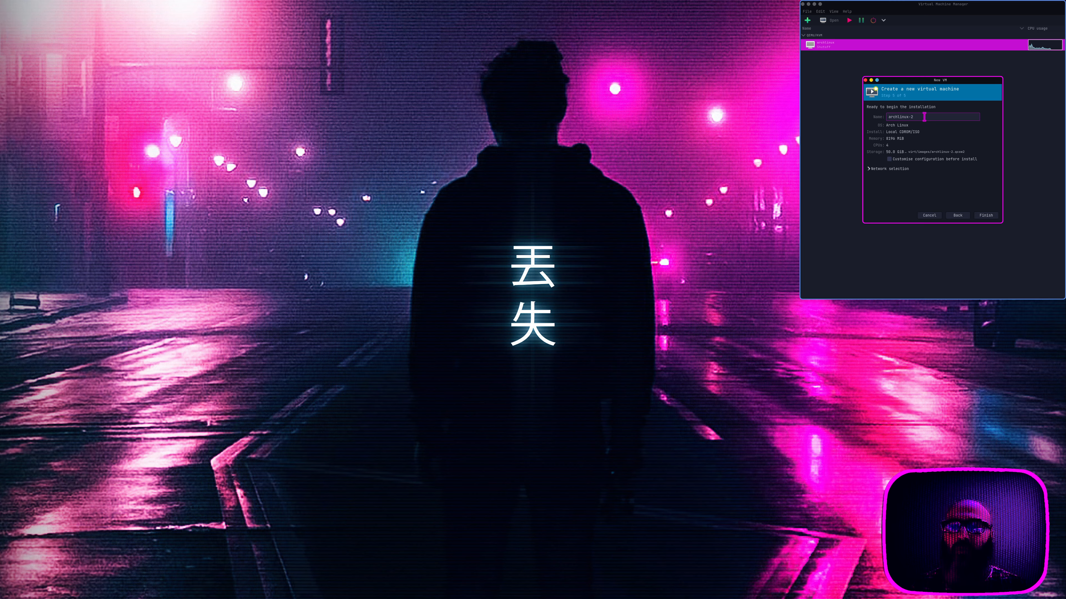
- Name the virtual machine archinstall and finish the wizard with configuration customisation before install enabled
triple_click(924, 117)
type("archinstall")
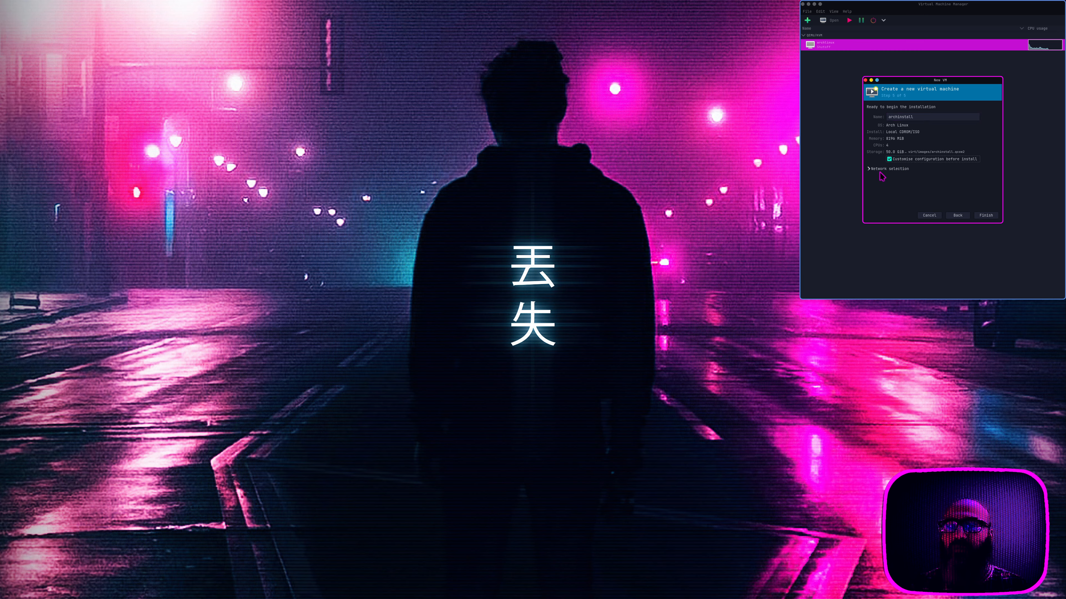
left_click(870, 169)
left_click(985, 216)
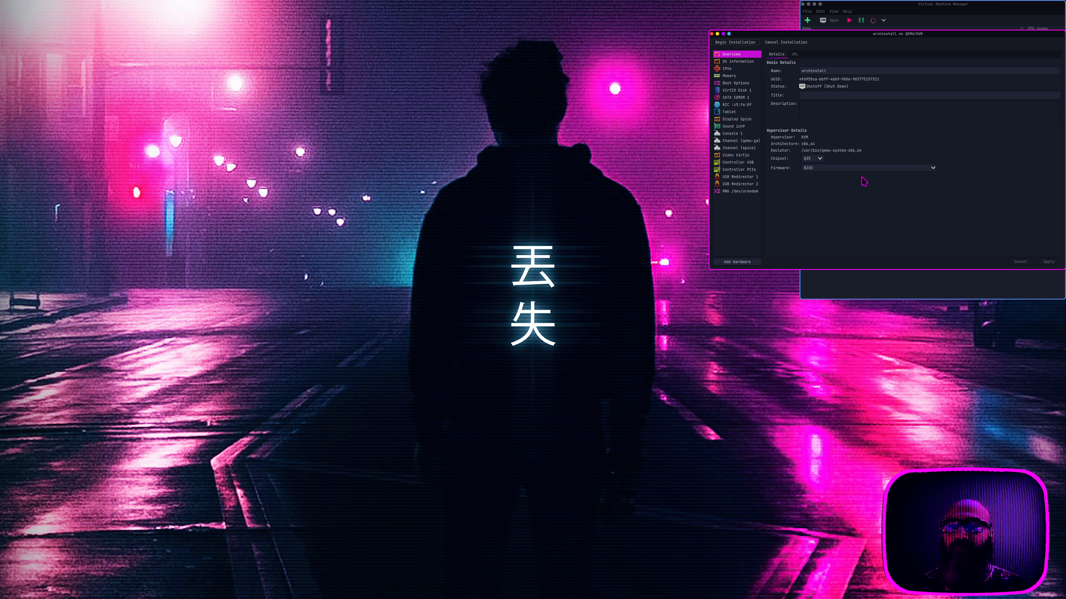
- Enable shared memory for the archinstall virtual machine and apply the change
left_click_drag(850, 36, 759, 26)
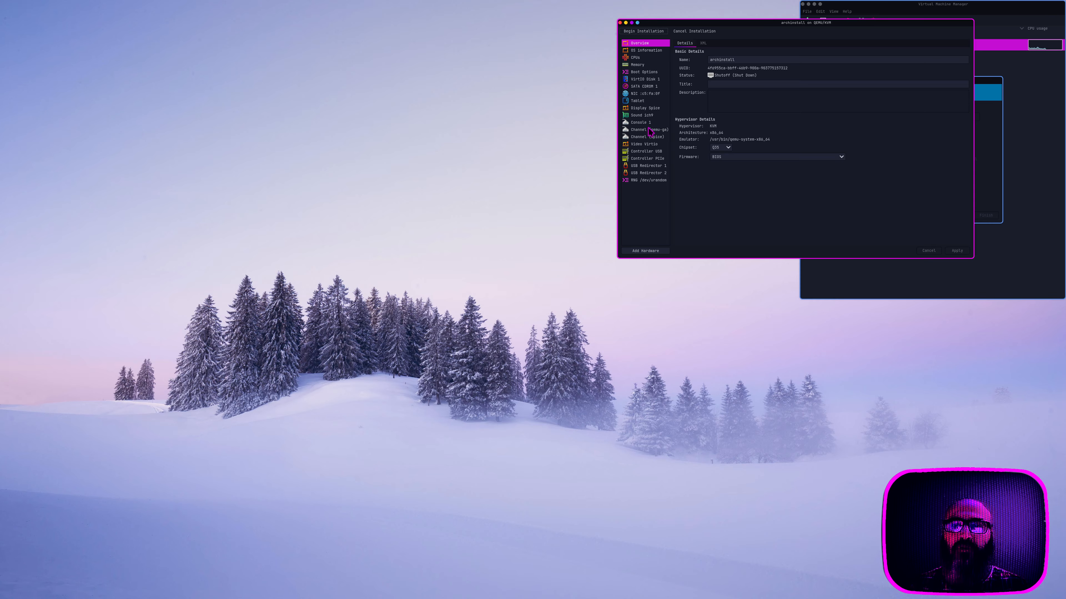
left_click(637, 65)
left_click(736, 86)
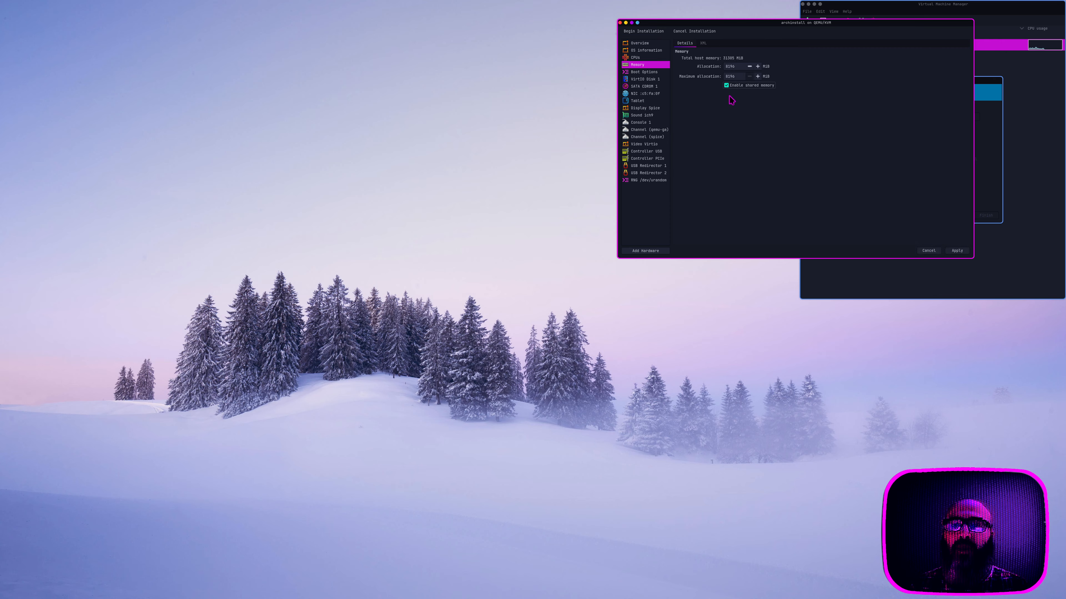
left_click(643, 58)
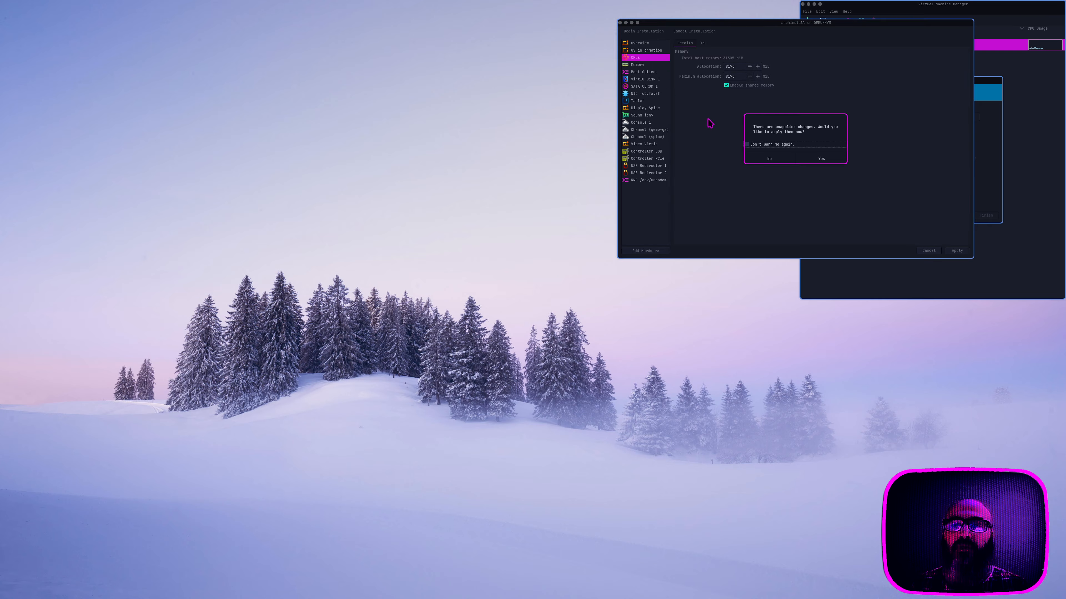
left_click(813, 158)
left_click(647, 64)
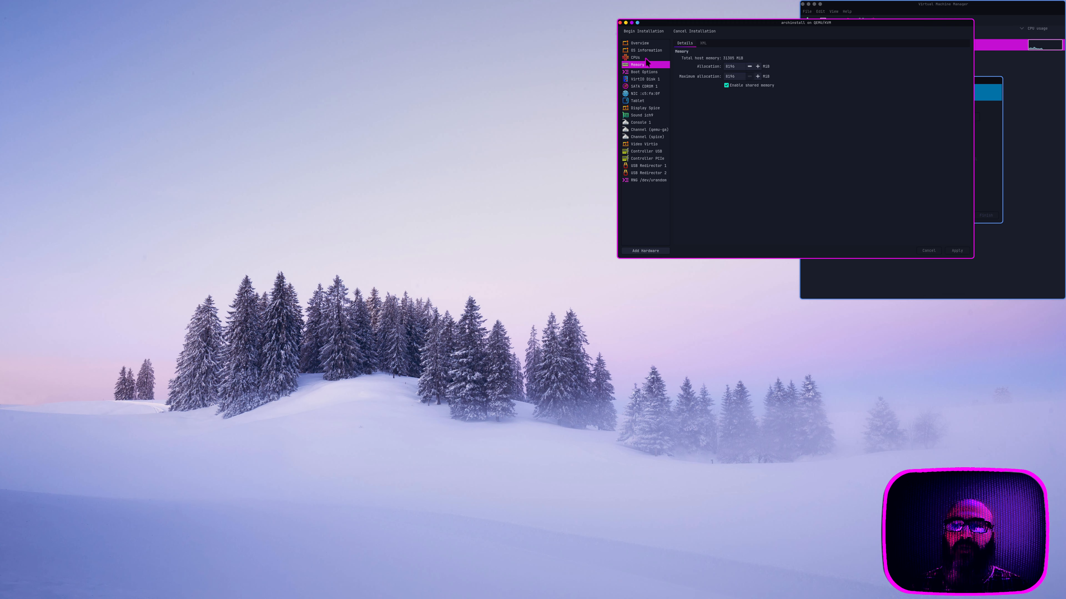
- Review the CPU settings, and enable the boot menu and SATA CDROM 1 as a boot device, applying the changes
left_click(646, 58)
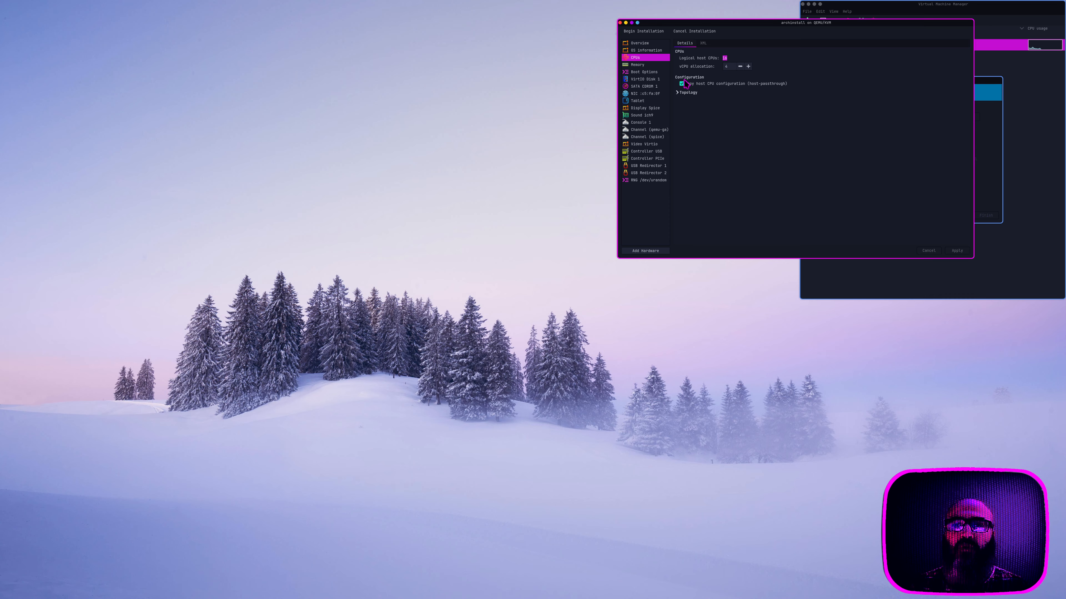
left_click(653, 73)
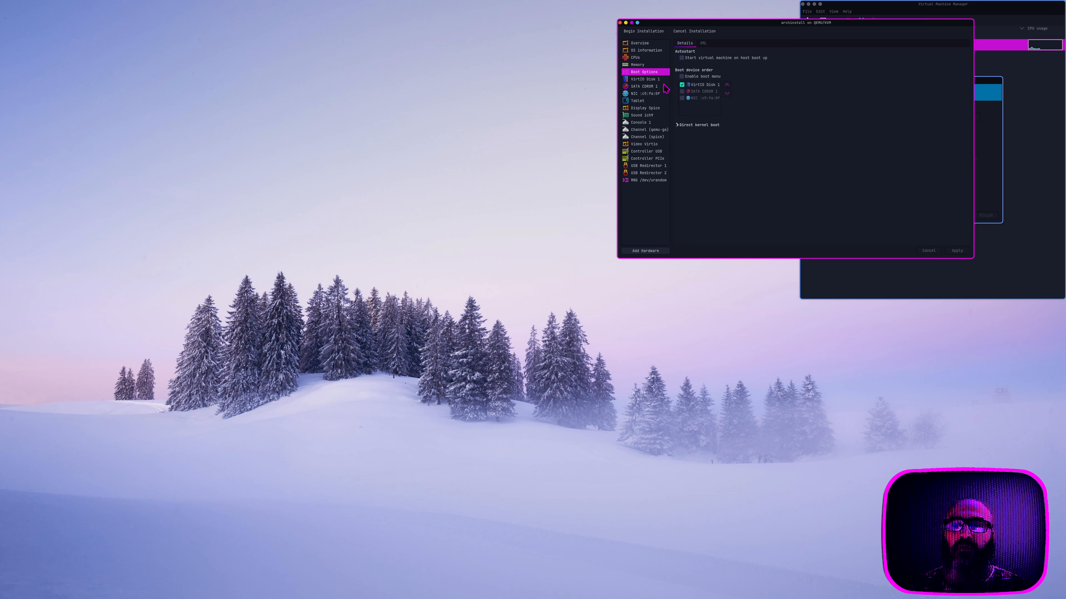
left_click(681, 77)
left_click(682, 91)
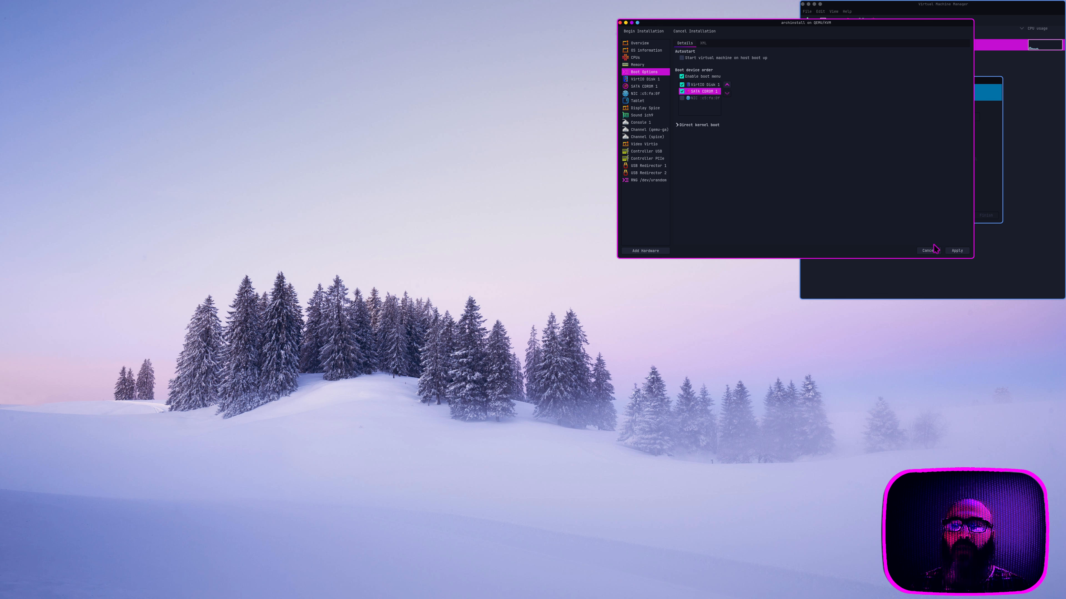
left_click(957, 250)
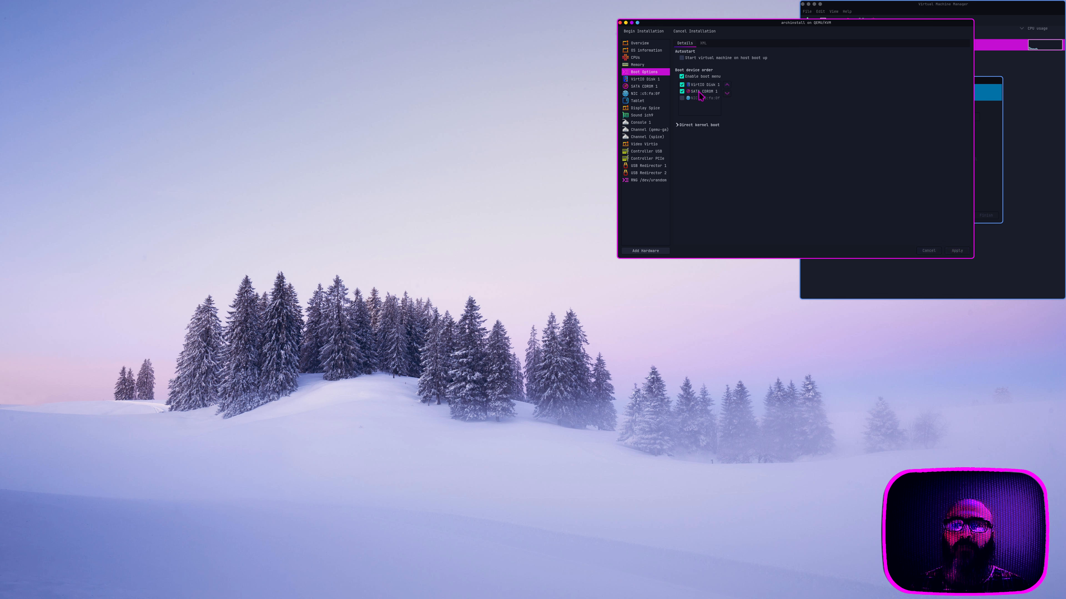
- Check the VirtIO disk and SATA CDROM settings, then enable OpenGL on the Spice display with listen type None
left_click(654, 79)
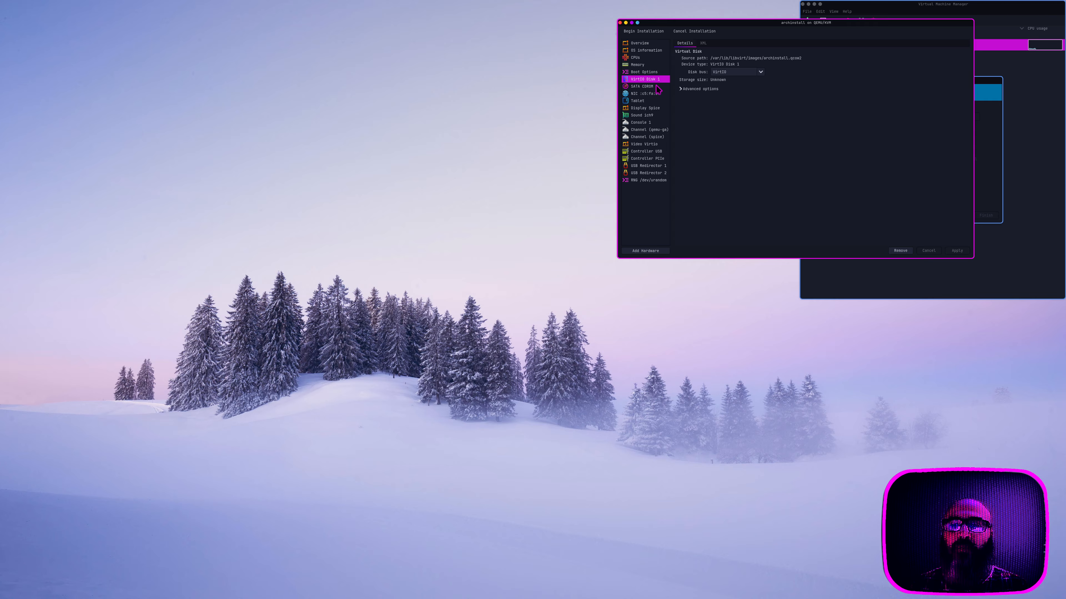
left_click(655, 87)
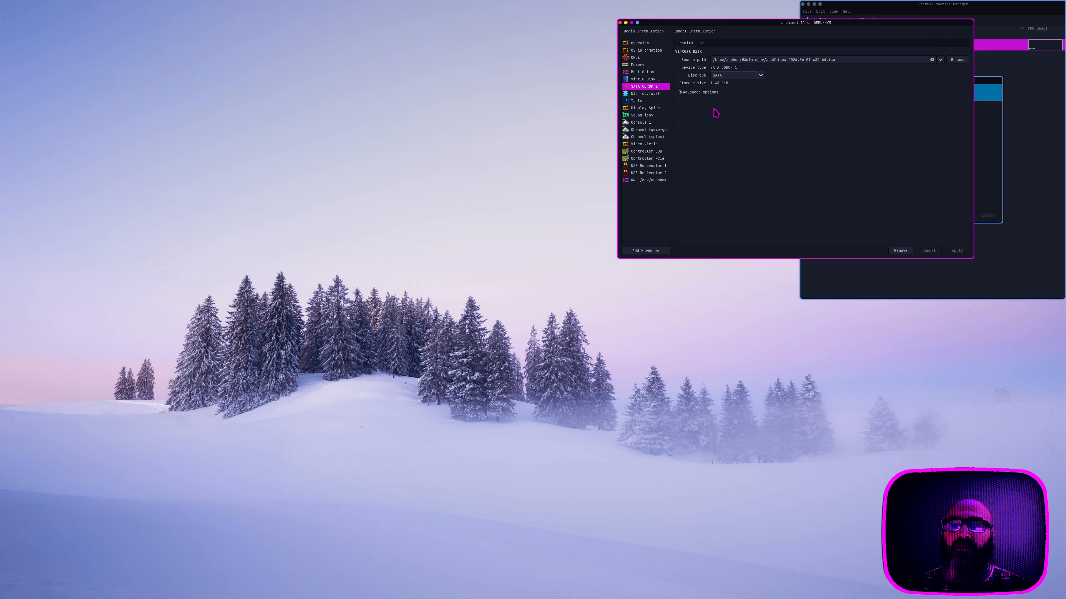
left_click(658, 109)
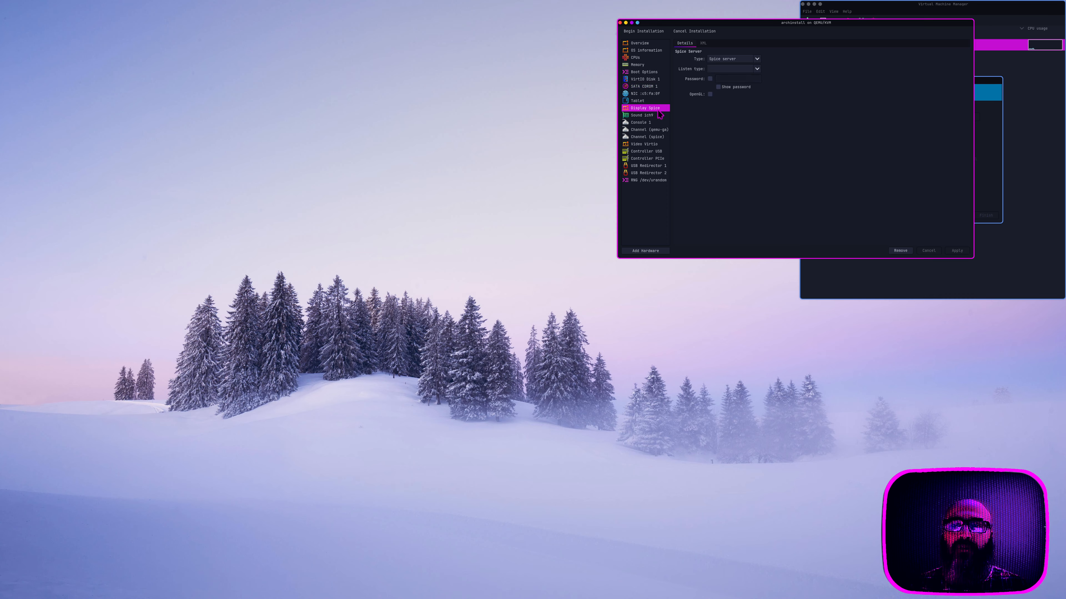
left_click(710, 94)
left_click(744, 69)
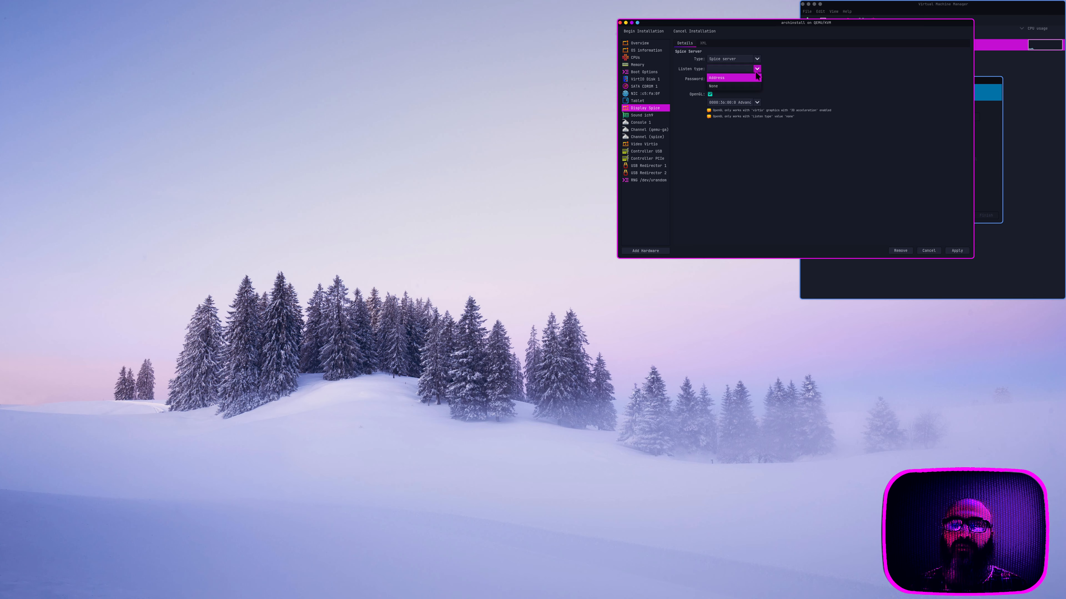
left_click(824, 73)
left_click(758, 70)
left_click(753, 86)
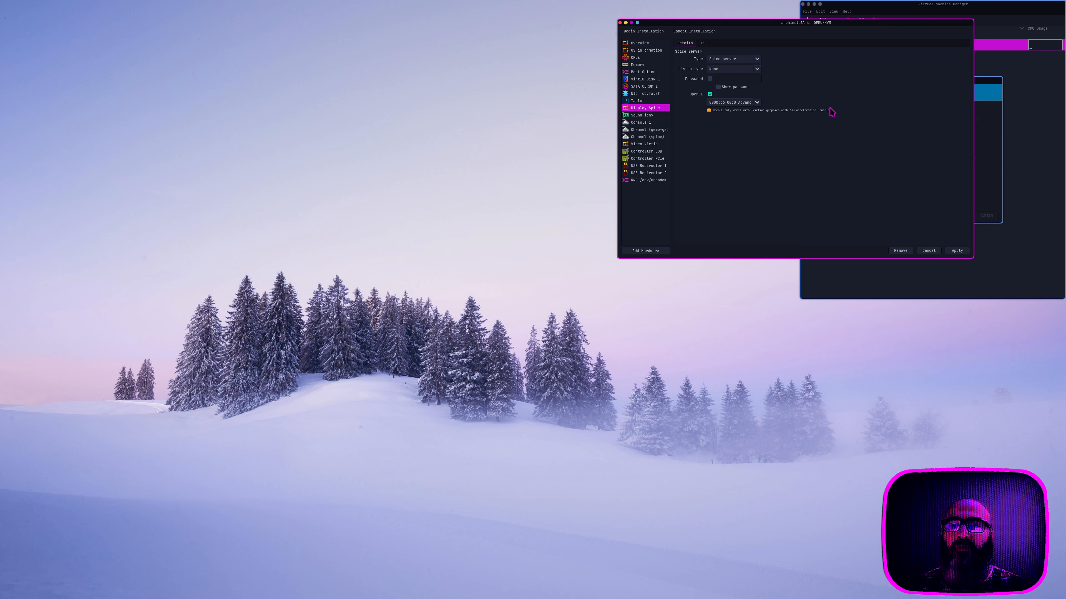
- Set the Spice display's OpenGL render device to the AMD Navi 22 Radeon RX 6700 GPU and apply the display changes
left_click(757, 102)
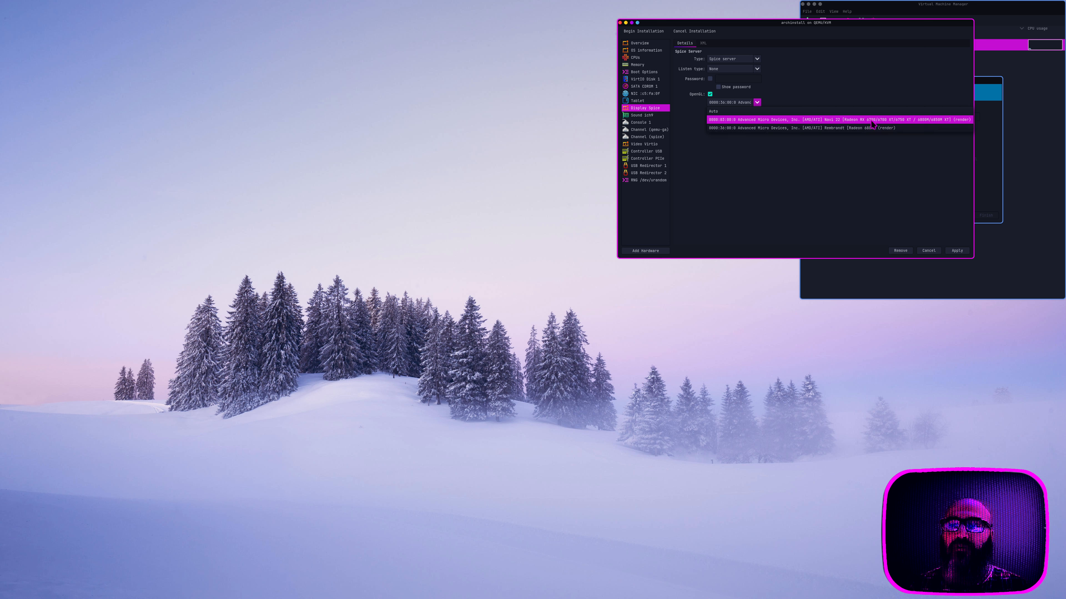
left_click(822, 120)
left_click(949, 252)
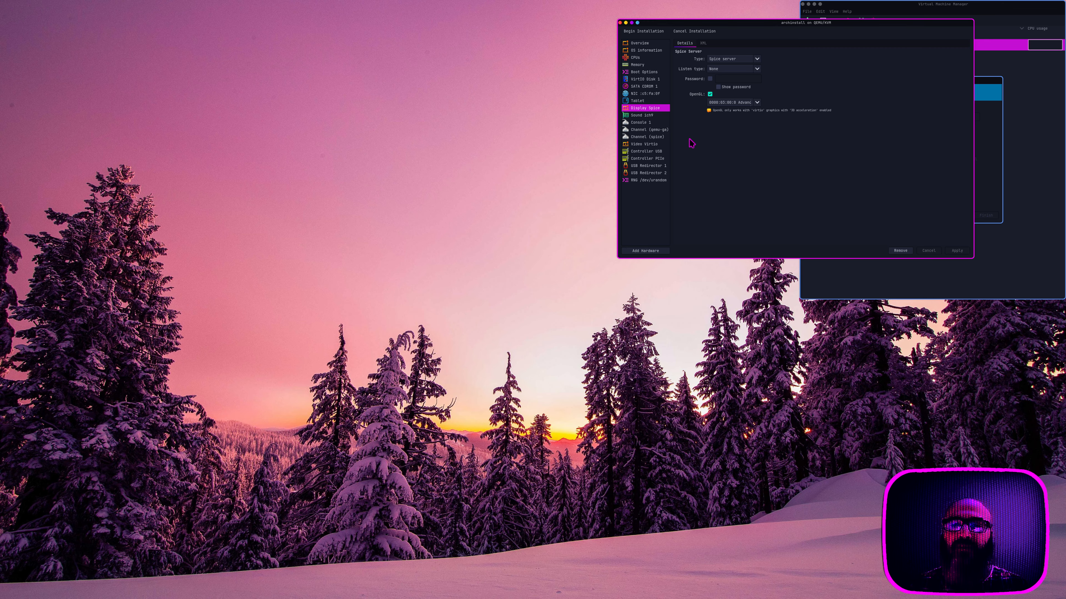
- Recheck the Spice channel, display and overview settings, and begin the installation of the archinstall virtual machine
left_click(660, 138)
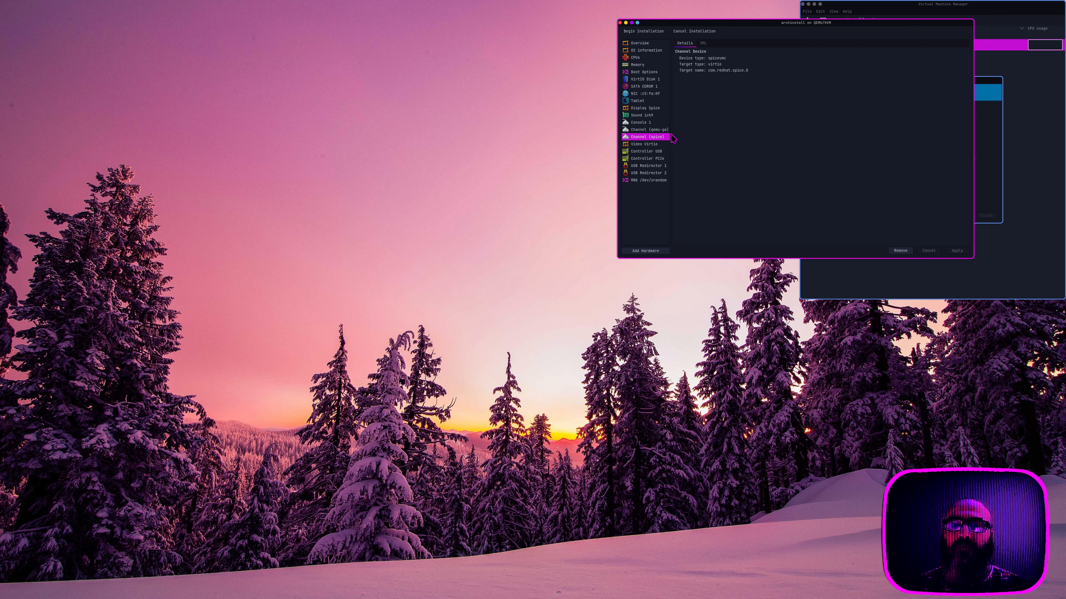
left_click(654, 110)
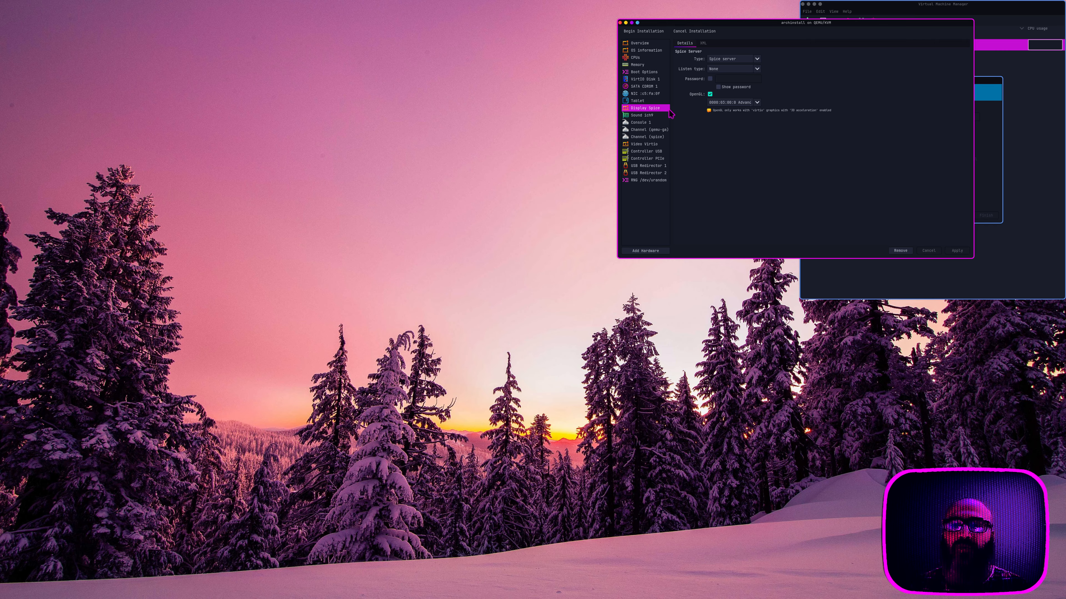
left_click(653, 44)
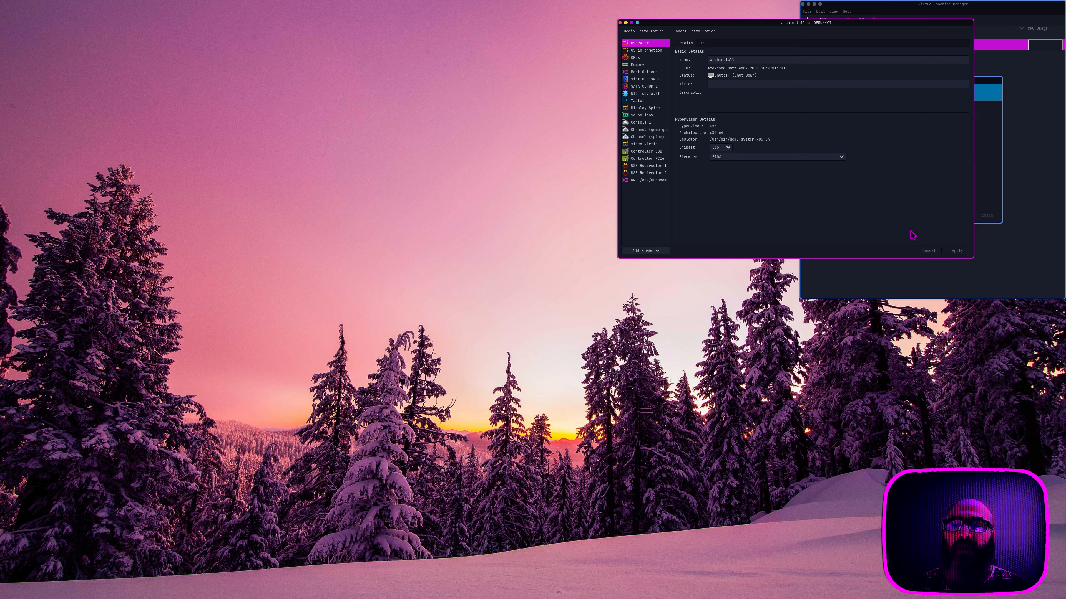
left_click(632, 33)
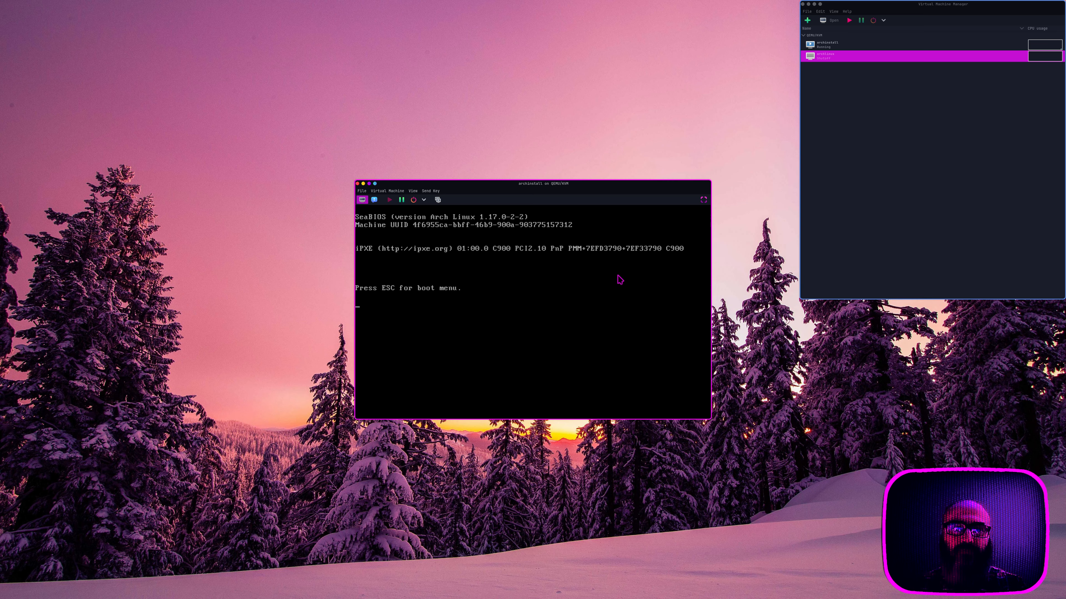
- Boot the virtual machine from the QEMU DVD/CD device and start the Arch Linux install medium (x86_64, BIOS)
key("Escape")
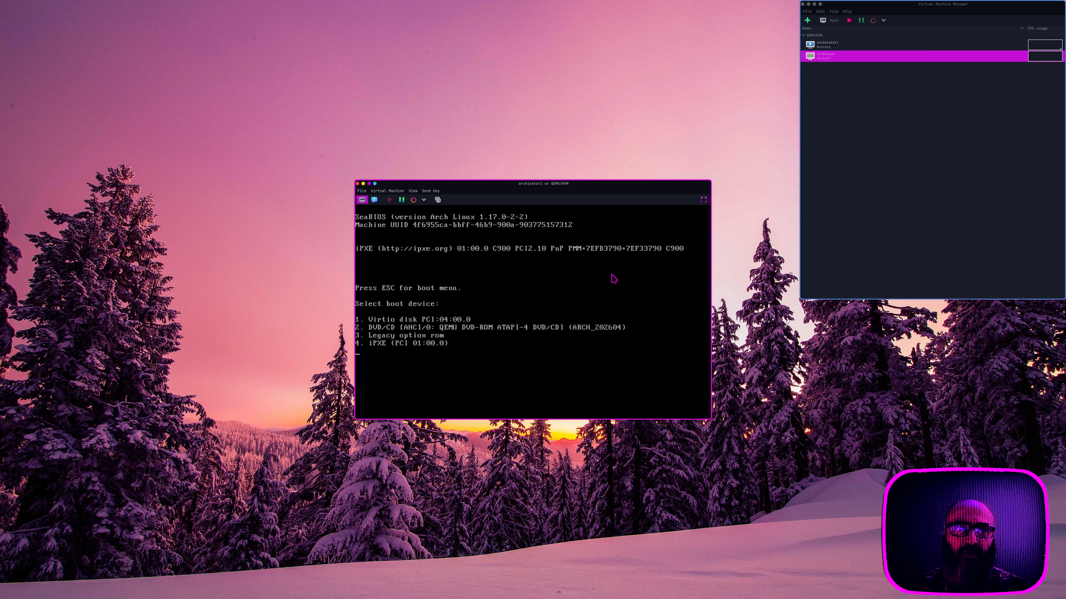
key("2")
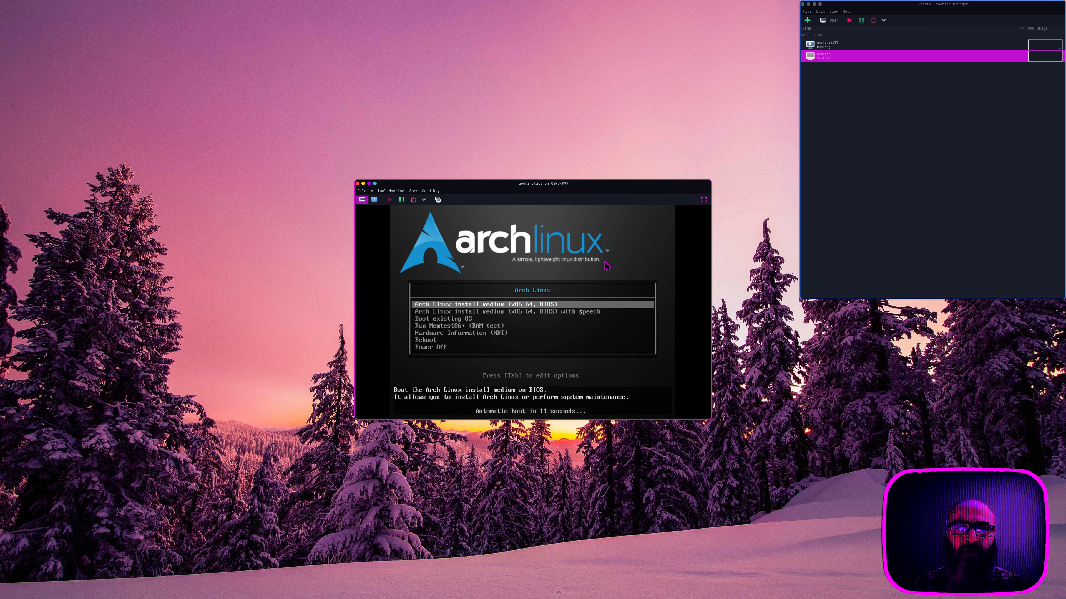
key("Return")
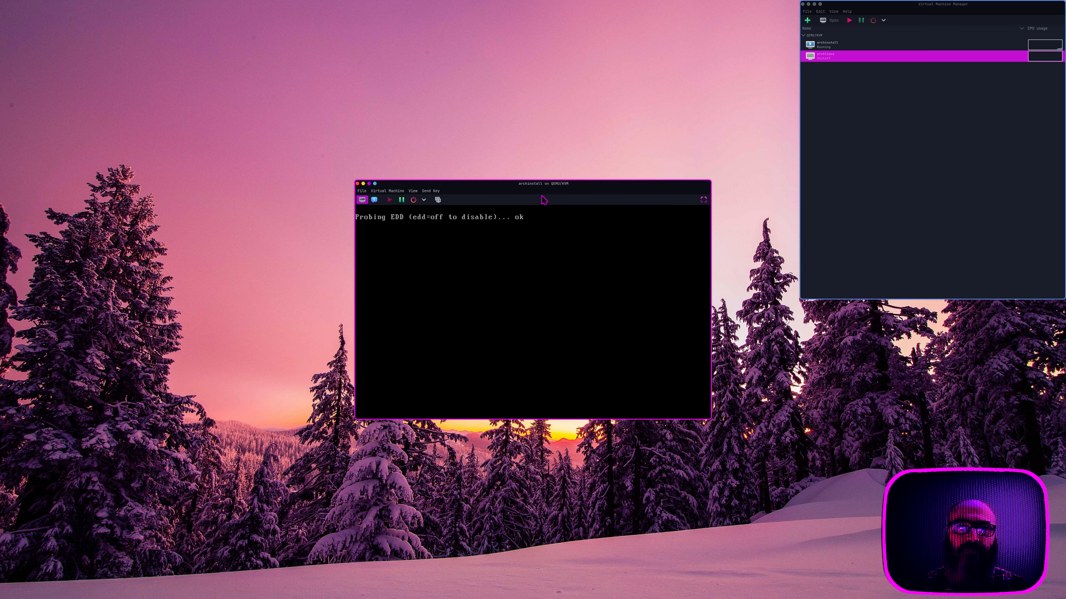
- Move and enlarge the virtual machine window on the desktop, and close the Virtual Machine Manager window
left_click_drag(552, 187, 500, 115)
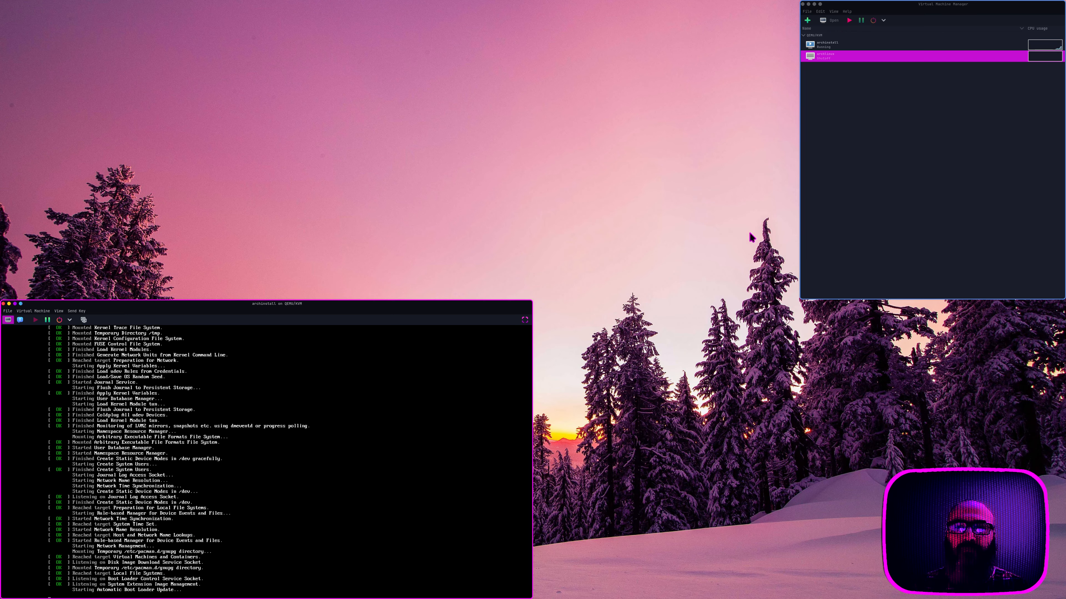
left_click(877, 189)
key("alt+F4")
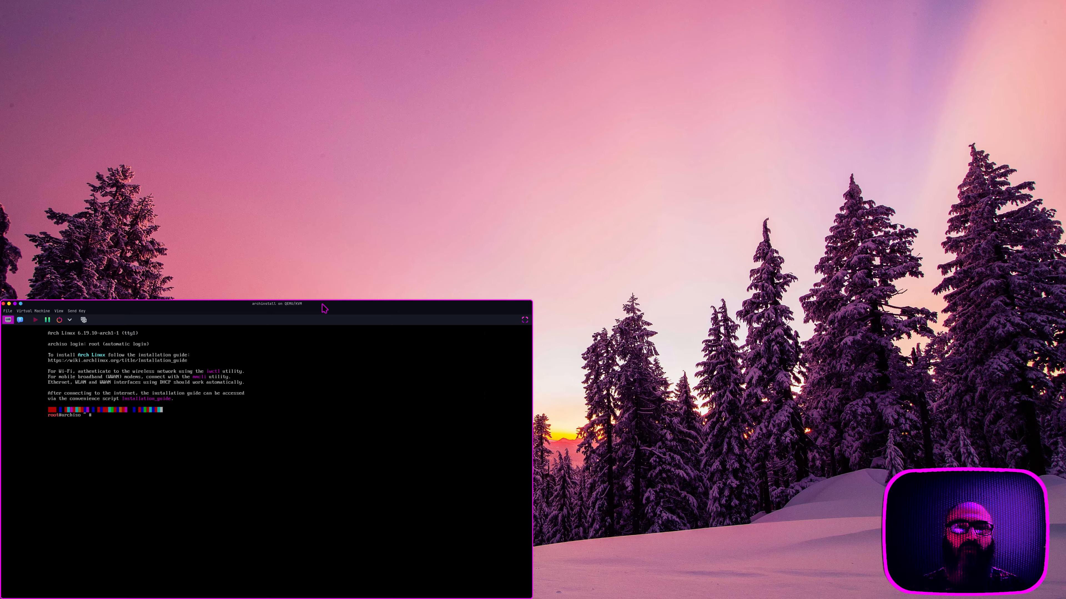
- Run archinstall in the live environment and enlarge the virtual machine window to make the installer readable
type("rchinsta")
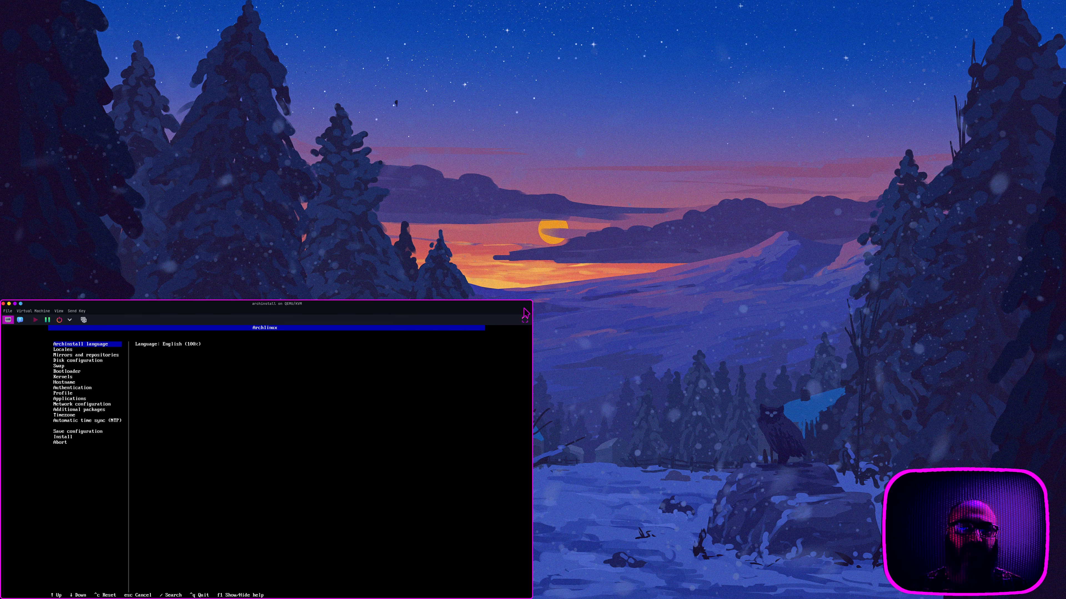
left_click_drag(472, 310, 440, 231)
left_click_drag(528, 306, 675, 152)
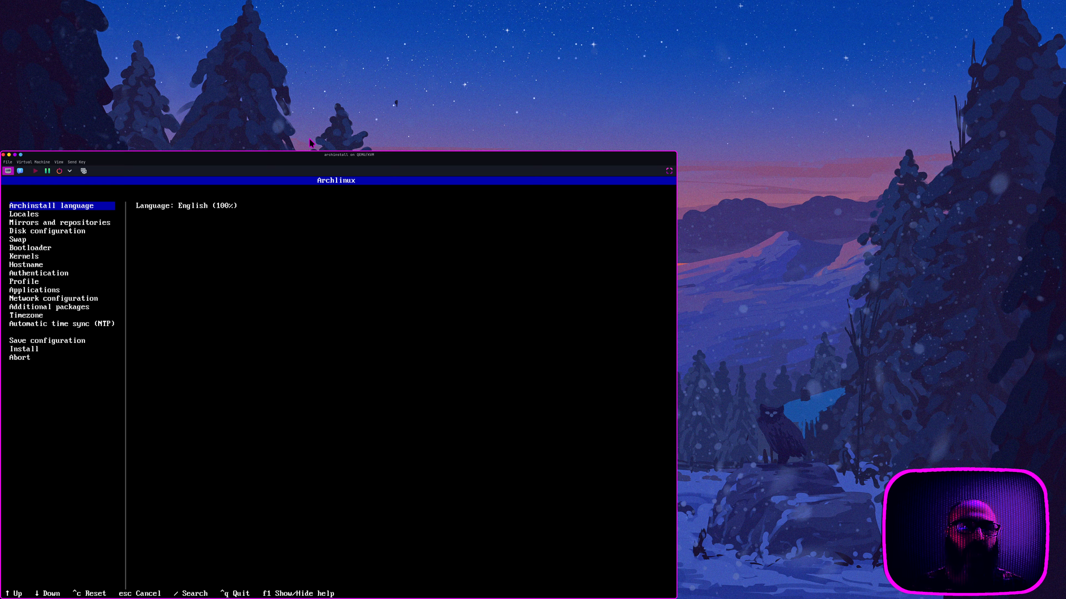
- In the installer's mirrors and repositories settings, select Sweden as the mirror region
key("Down")
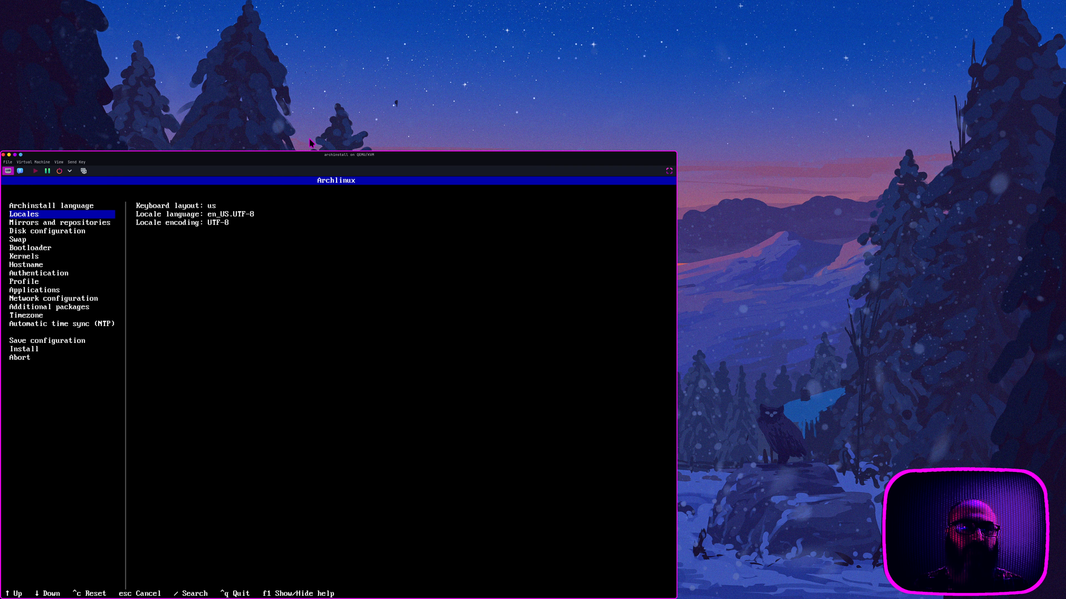
key("Down")
key("Return")
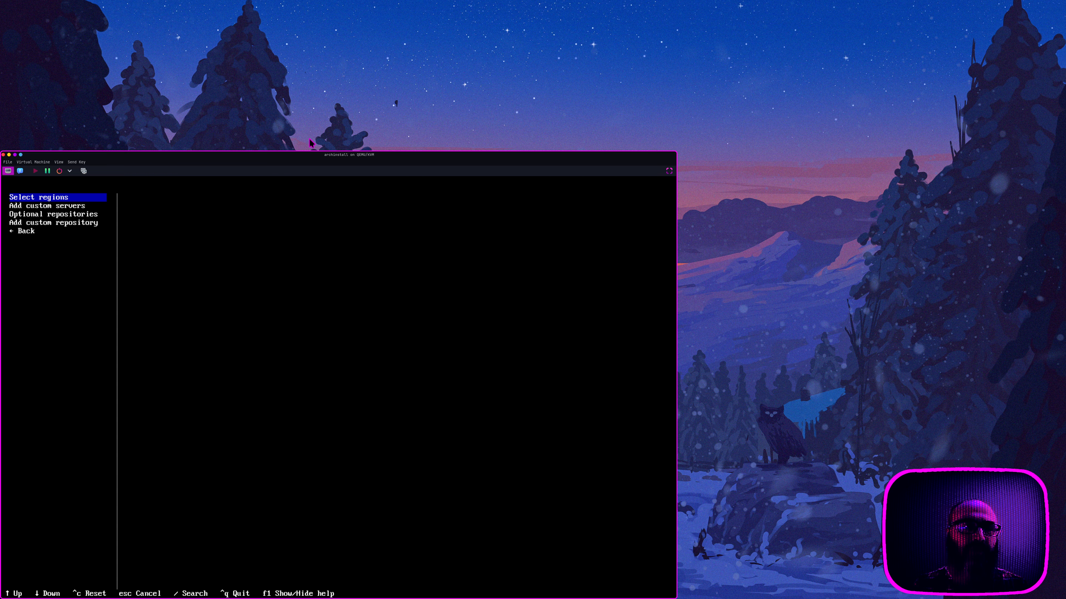
key("Return")
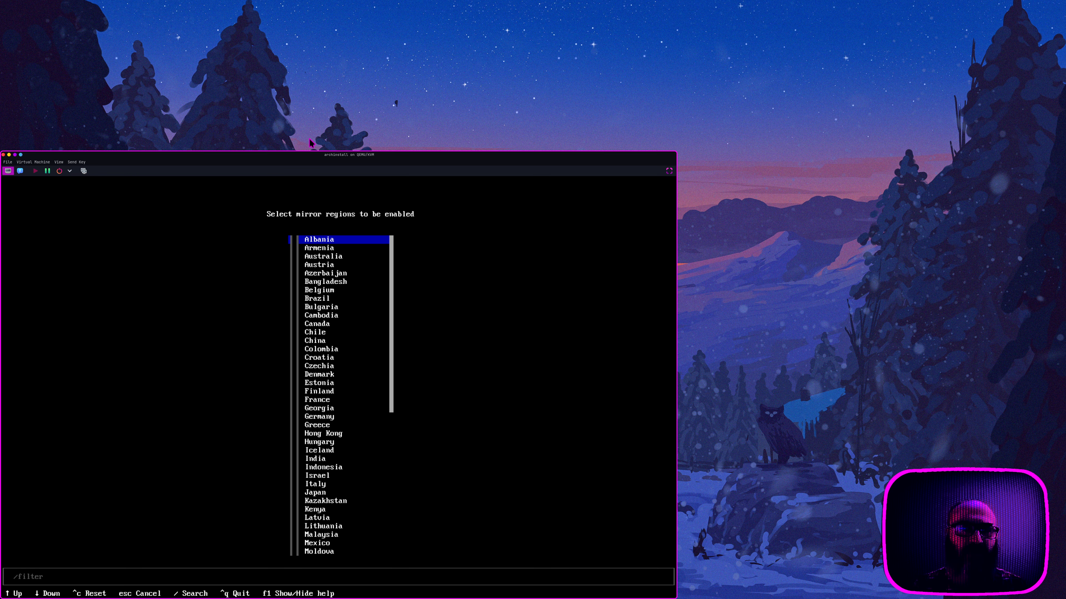
key("Up")
key("Up")
key("Up")
key("Up")
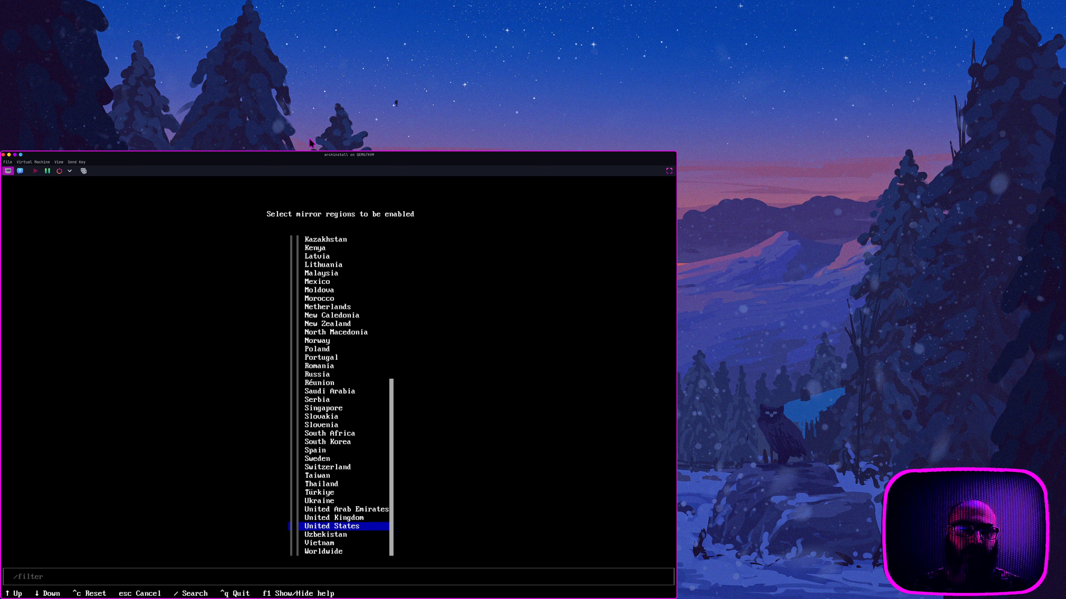
key("Up")
key("Up")
key("Up")
key("Up")
key("Up")
key("Up")
key("Up")
key("Up")
key("Up")
key("Up")
key("Up")
key("Up")
key("Up")
key("Up")
key("Down")
key("Down")
key("Down")
key("Down")
key("Down")
key("Down")
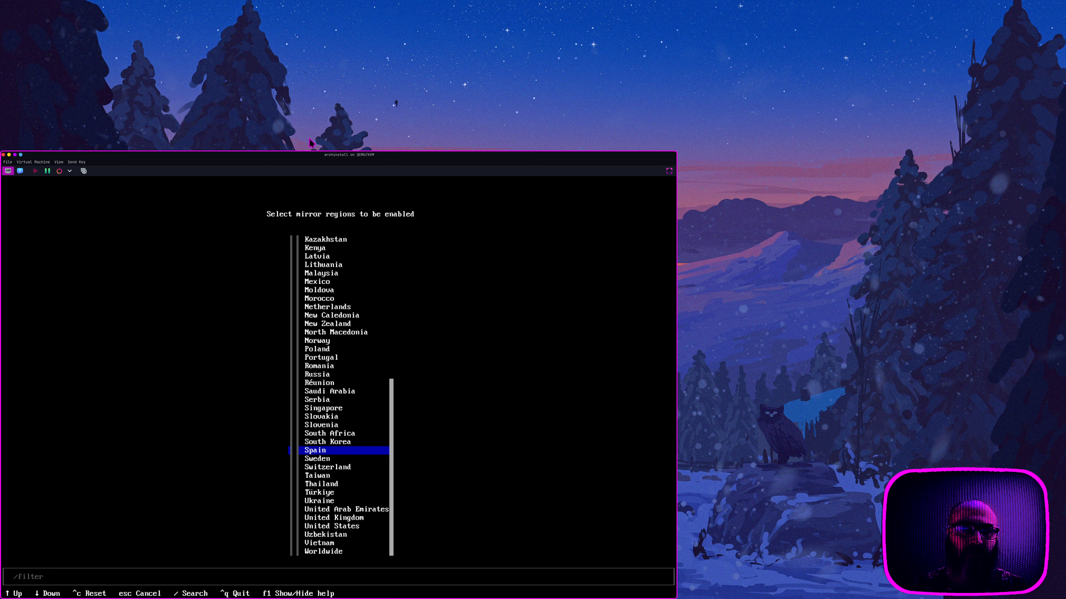
key("Return")
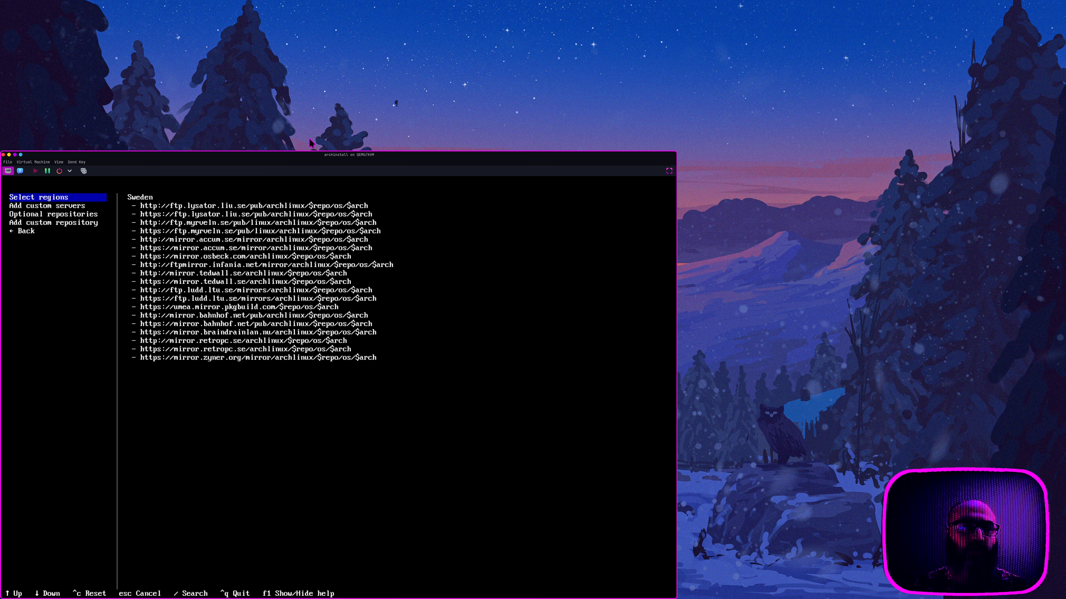
- Enable the multilib optional repository and return to the main installer menu
key("Down")
key("Down")
key("Return")
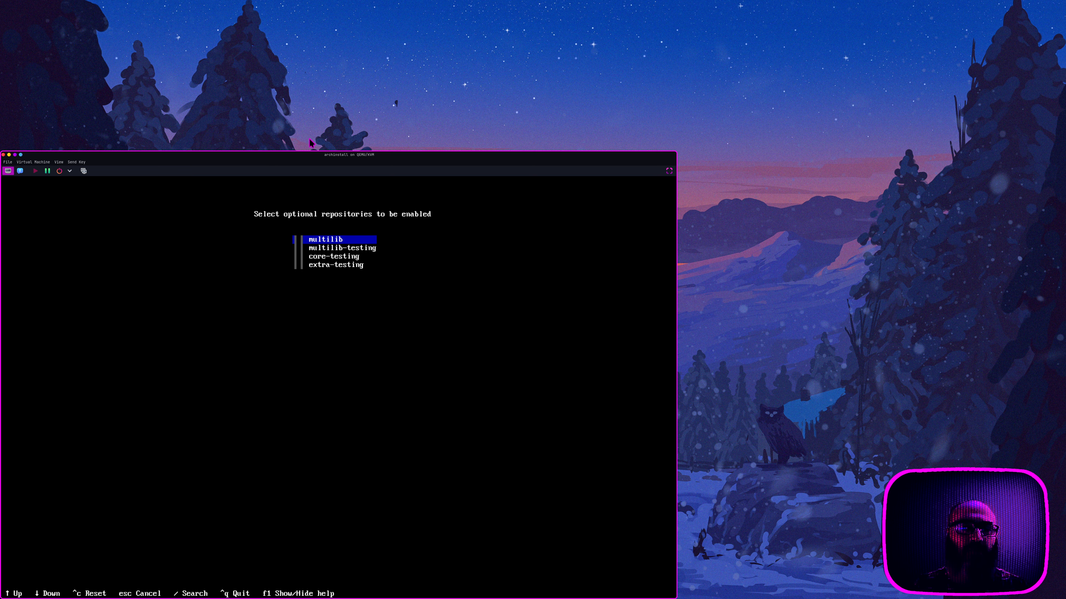
key("Down")
key("Up")
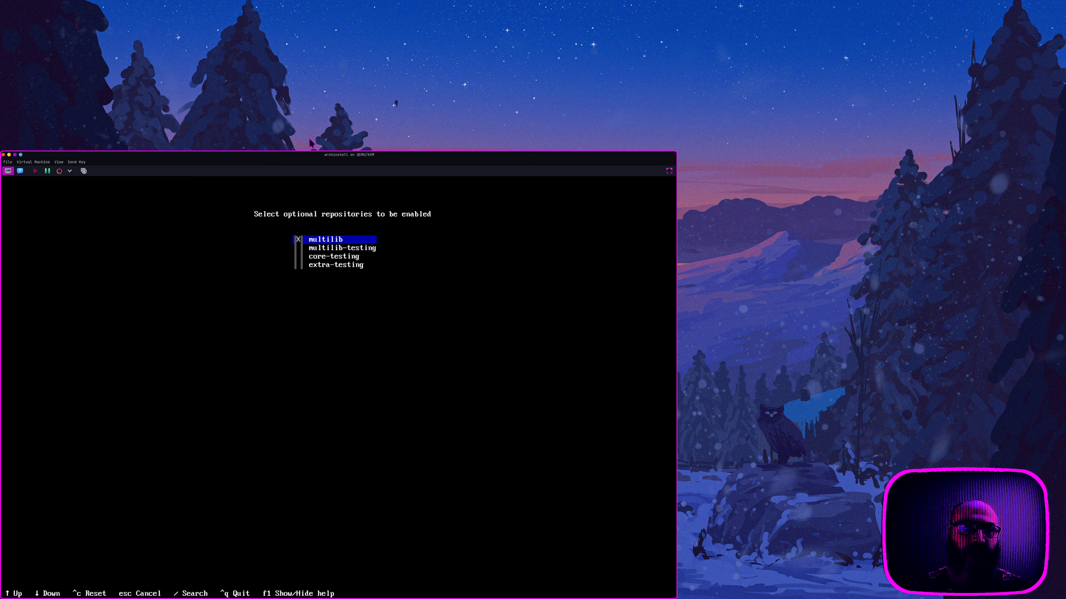
key("Return")
key("Down")
key("Down")
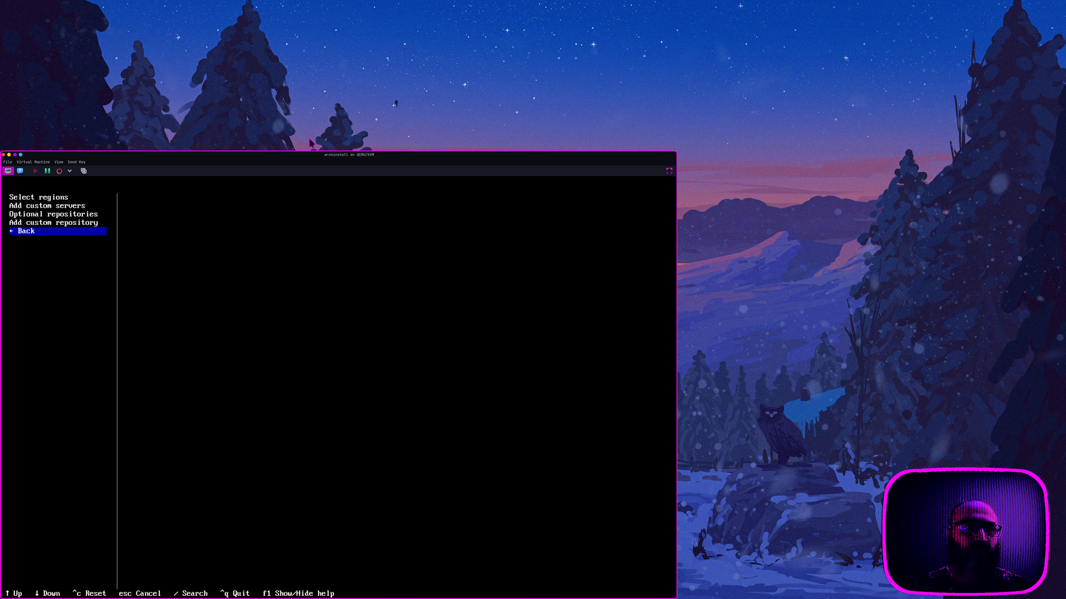
key("Return")
- Configure partitioning with the best-effort default partition layout on the 50 GiB Virtio Block Device /dev/vda
key("Down")
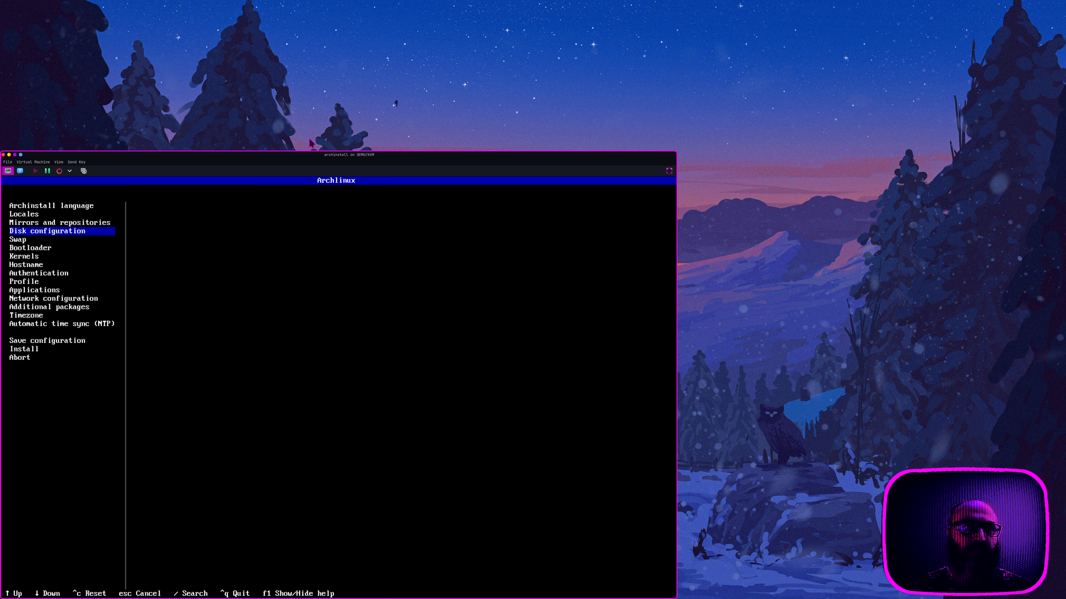
key("Return")
key("Return")
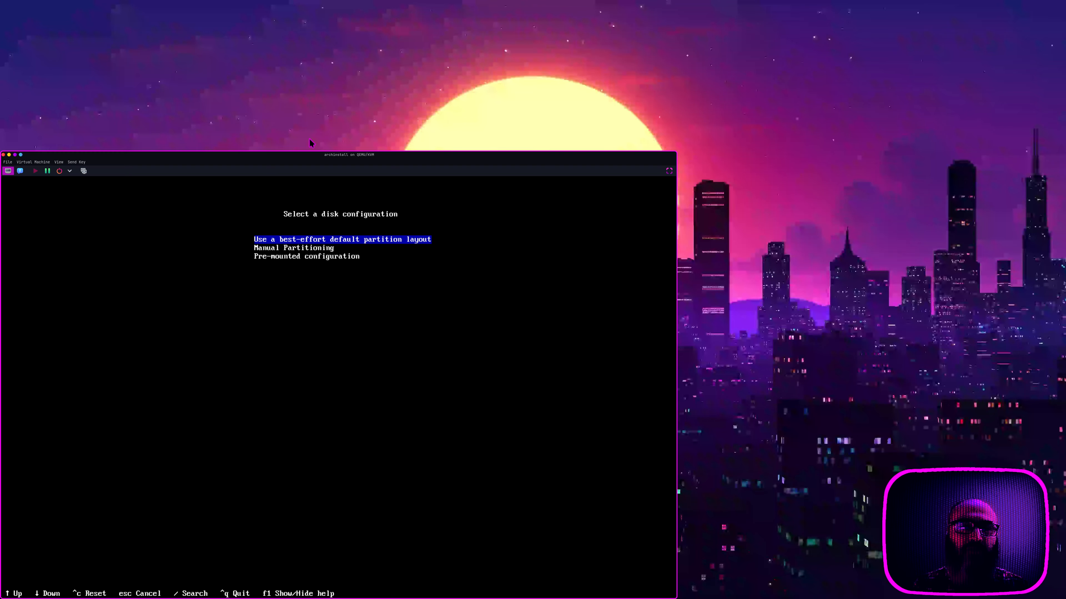
key("Return")
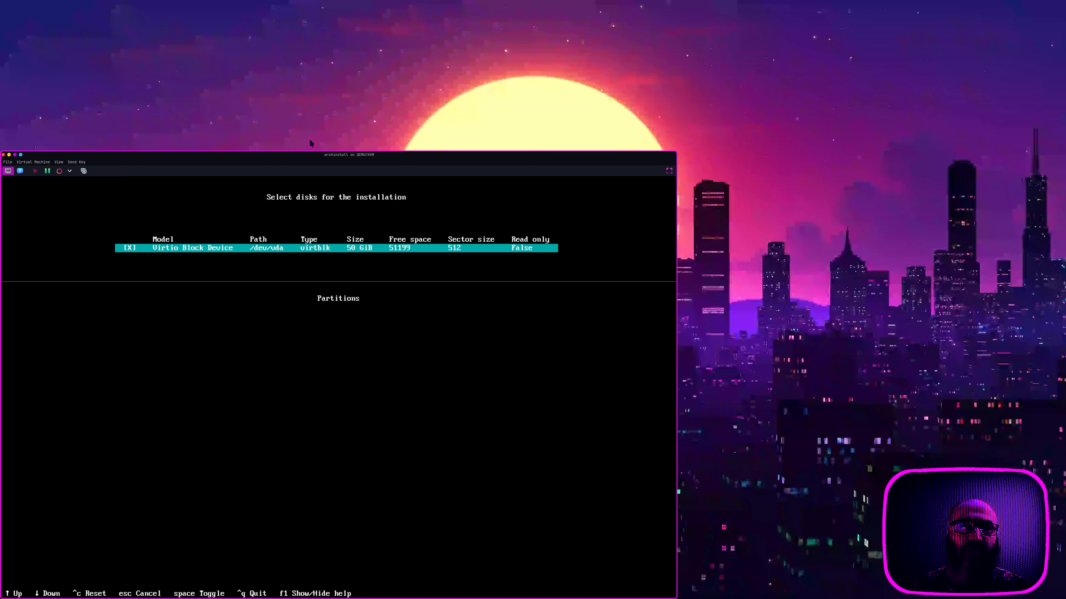
key("Return")
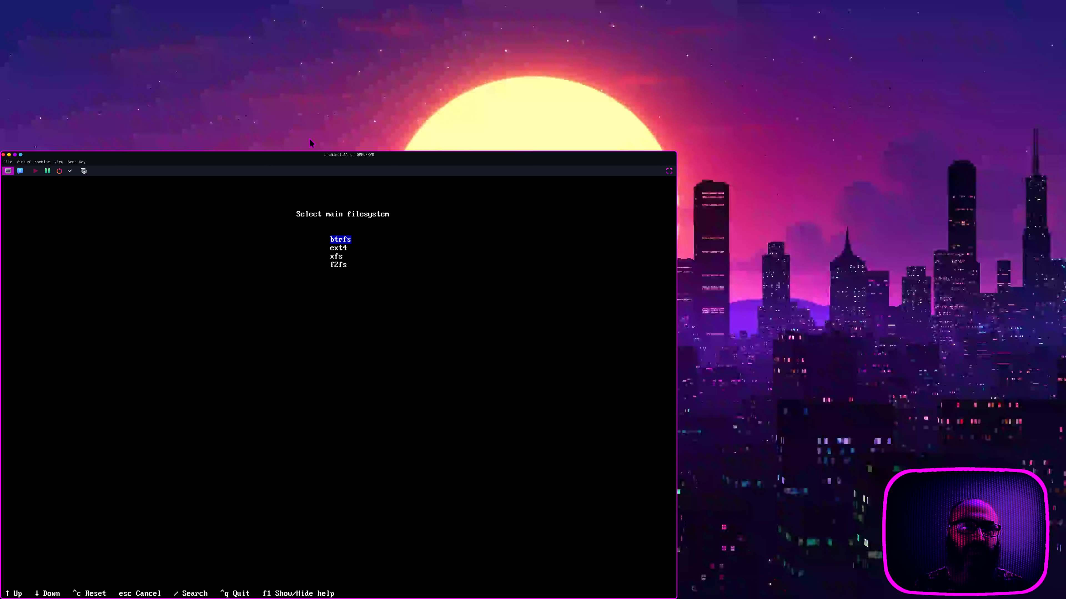
- Choose btrfs as the main filesystem, decline the default subvolume structure and disable Copy-on-Write
key("Return")
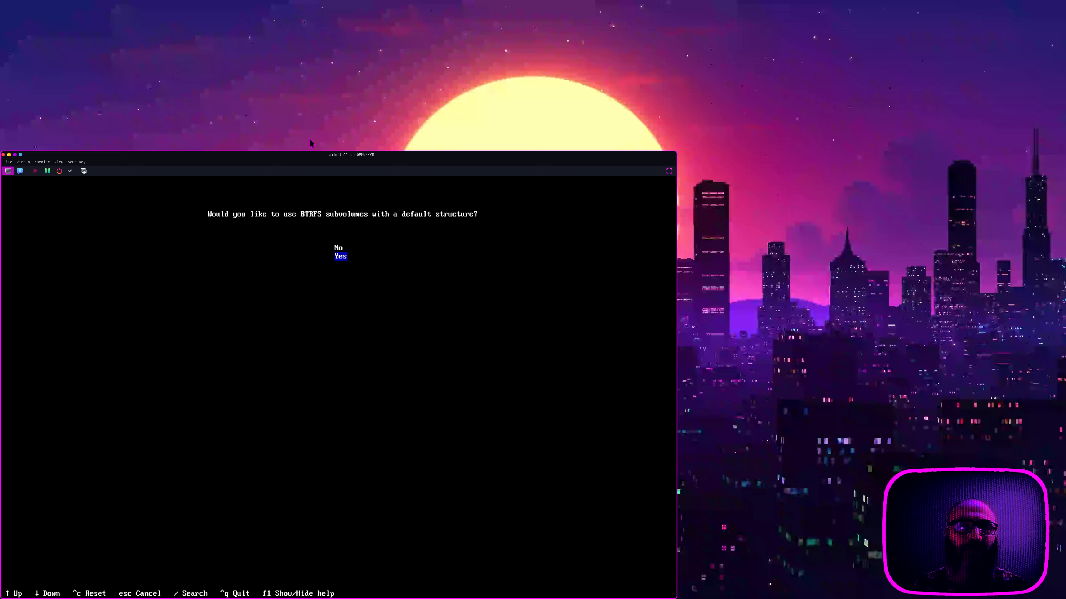
key("Up")
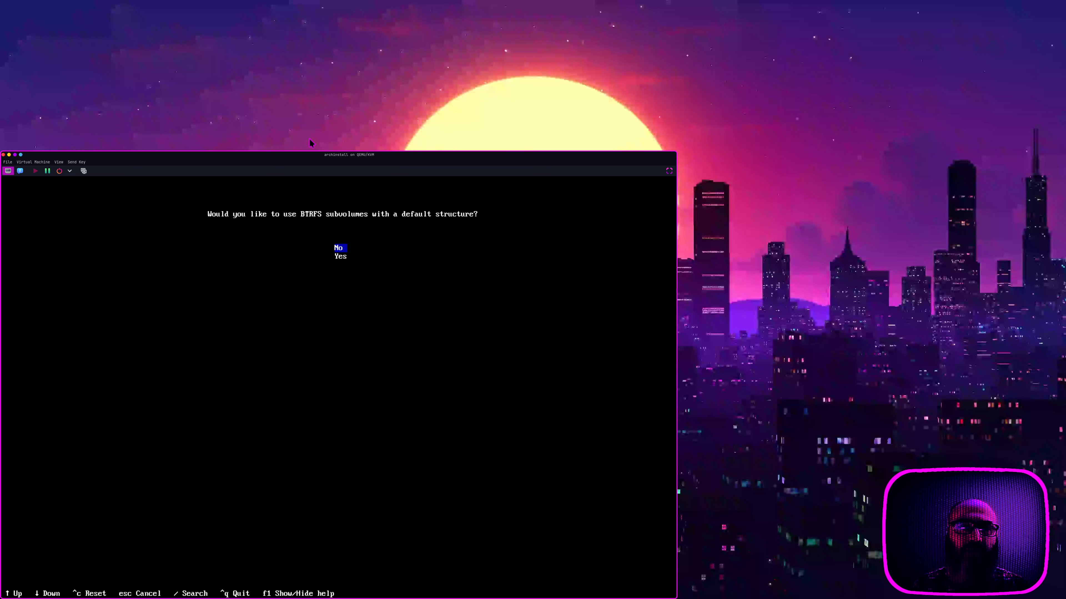
key("Return")
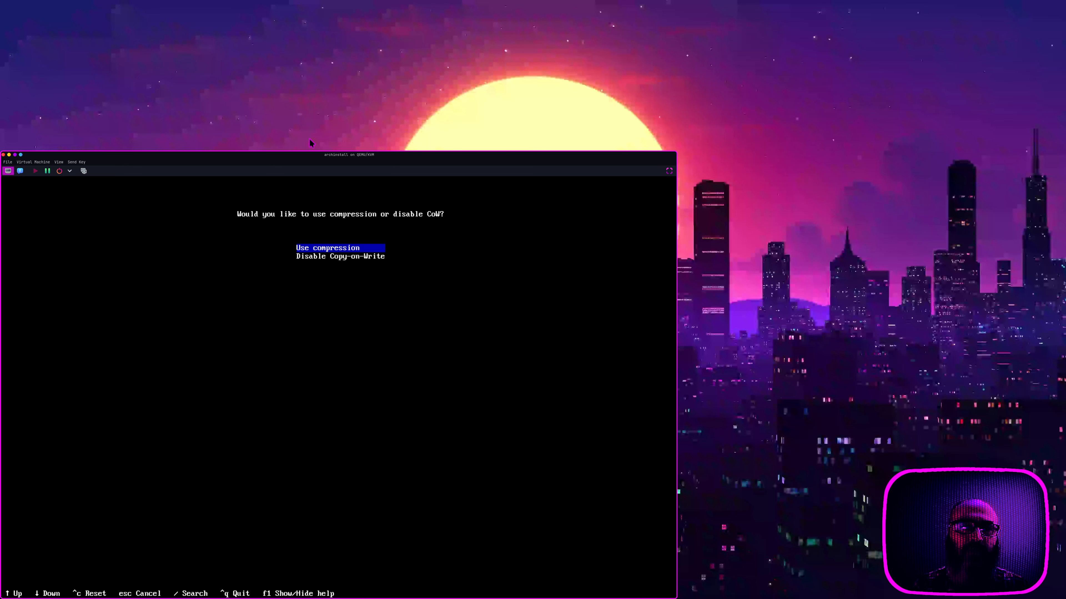
key("Down")
key("Return")
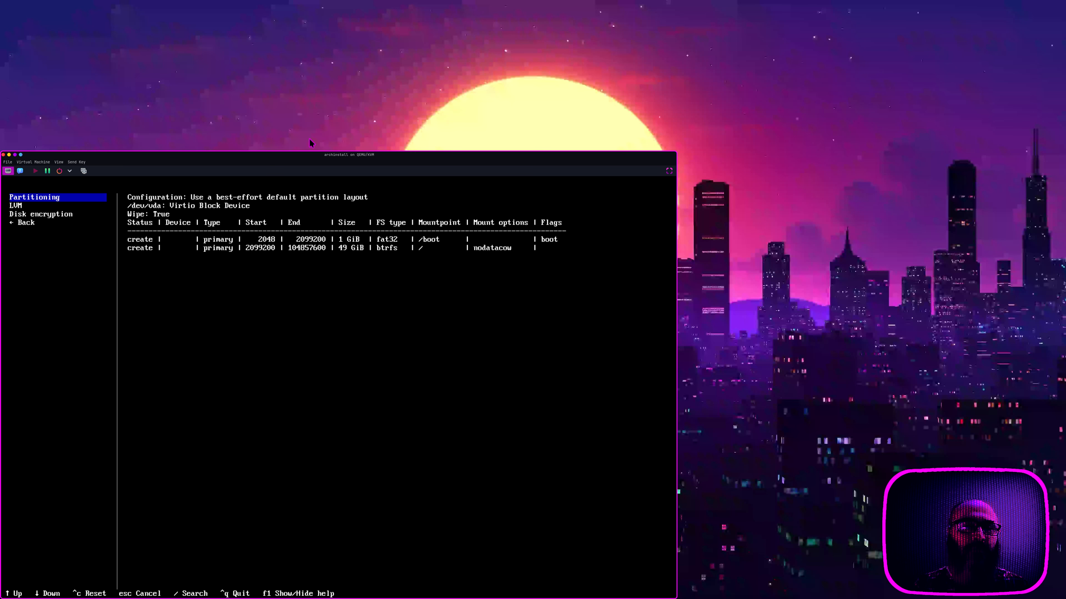
- Review the disk encryption settings without changing the encryption type, and return to the main installer menu
key("Down")
key("Down")
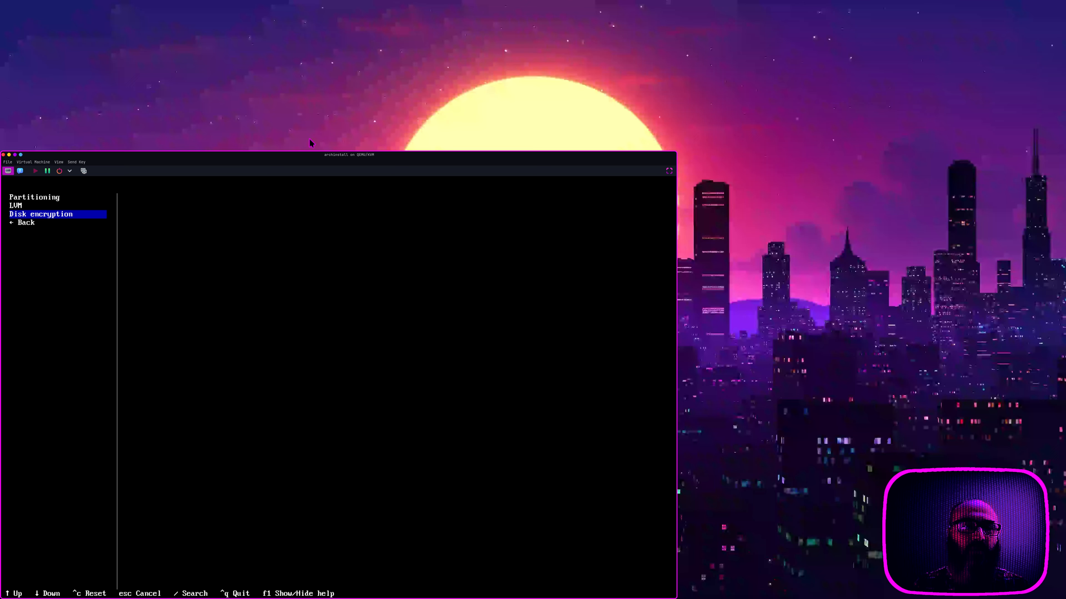
key("Return")
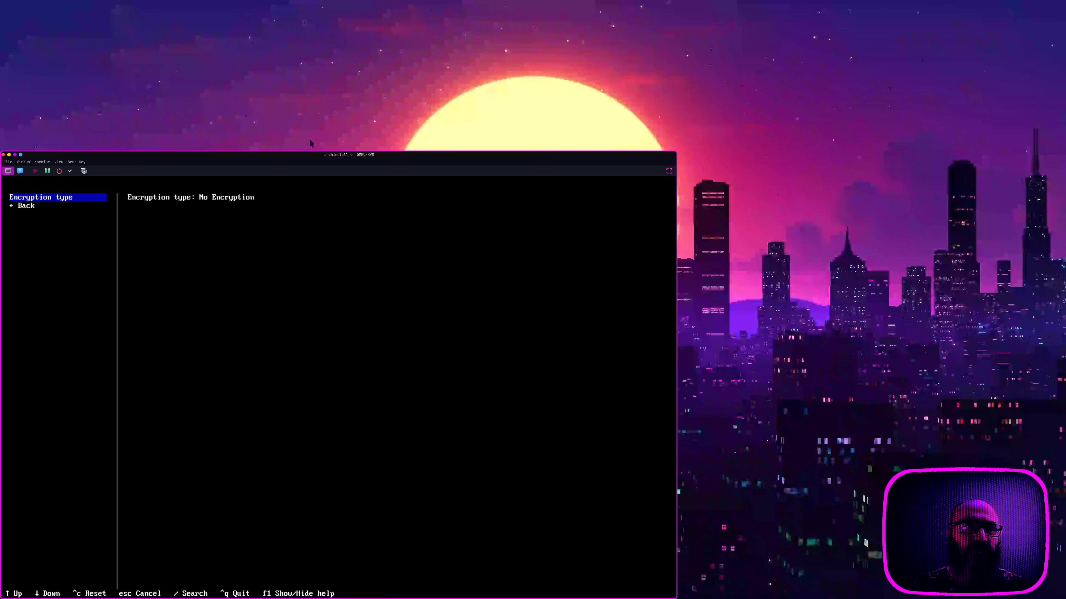
key("Down")
key("Return")
key("Down")
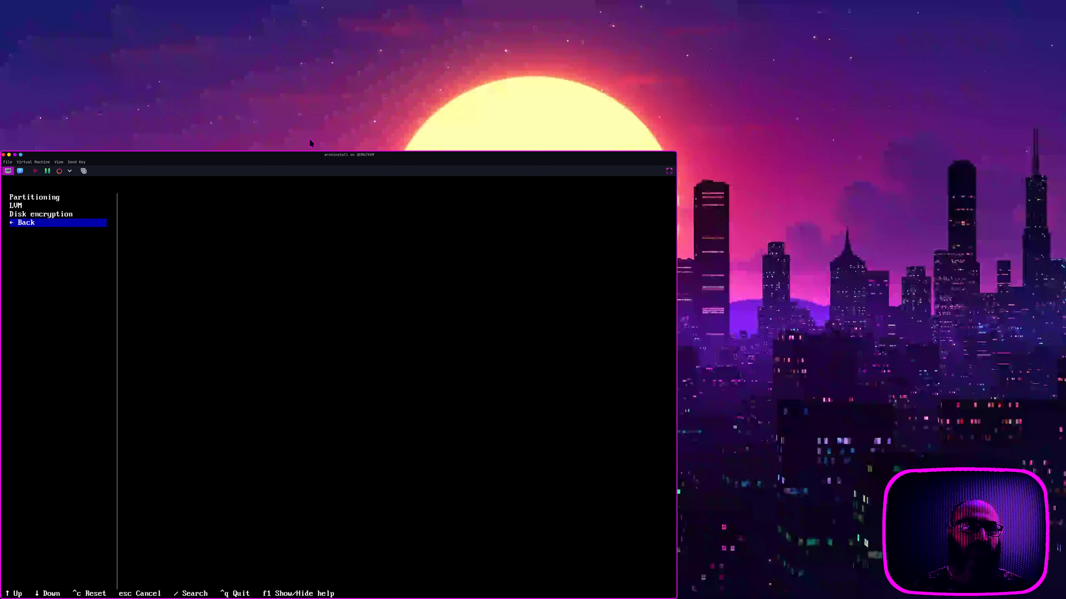
key("Return")
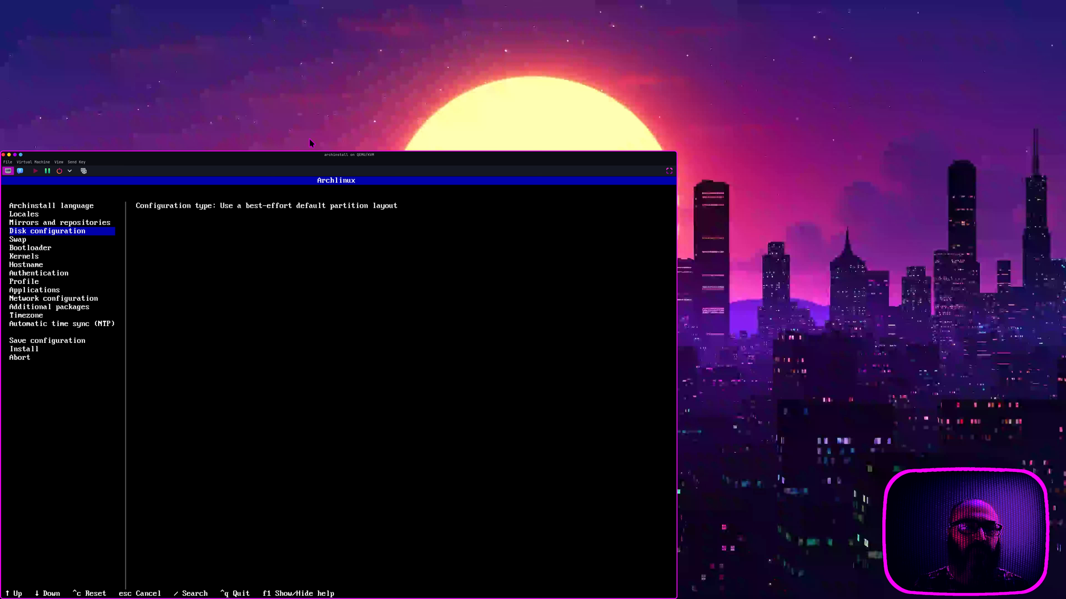
- Set the bootloader to Limine and return to the main installer menu
key("Down")
key("Down")
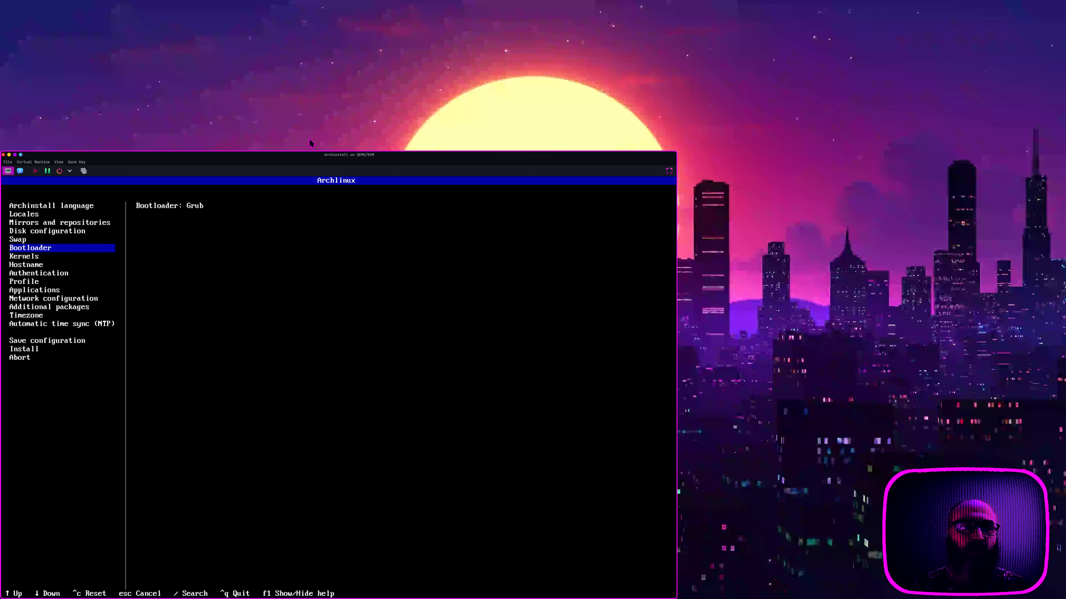
key("Return")
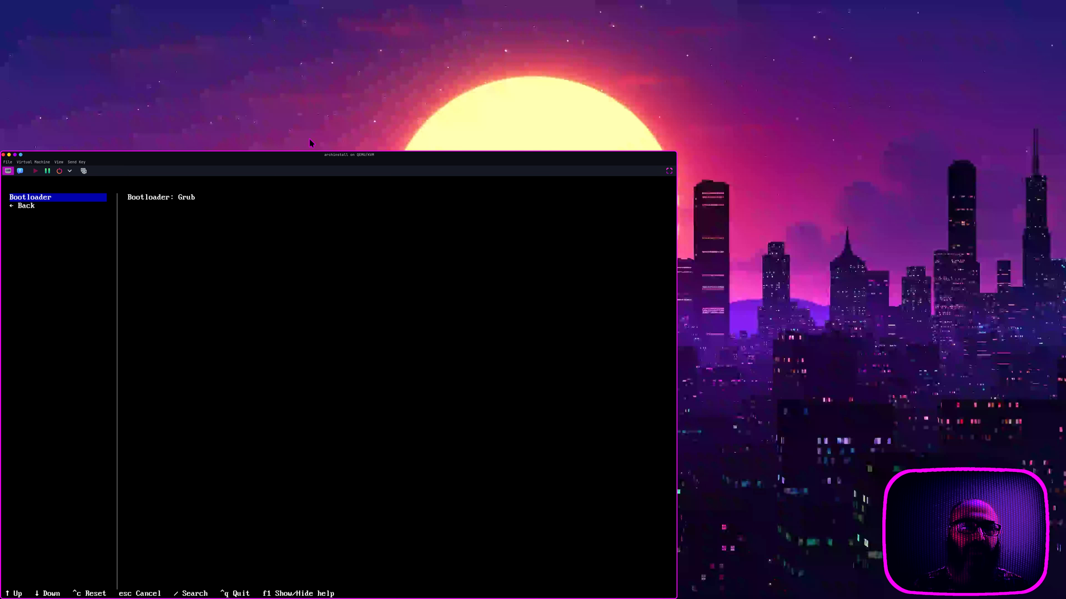
key("Return")
key("Down")
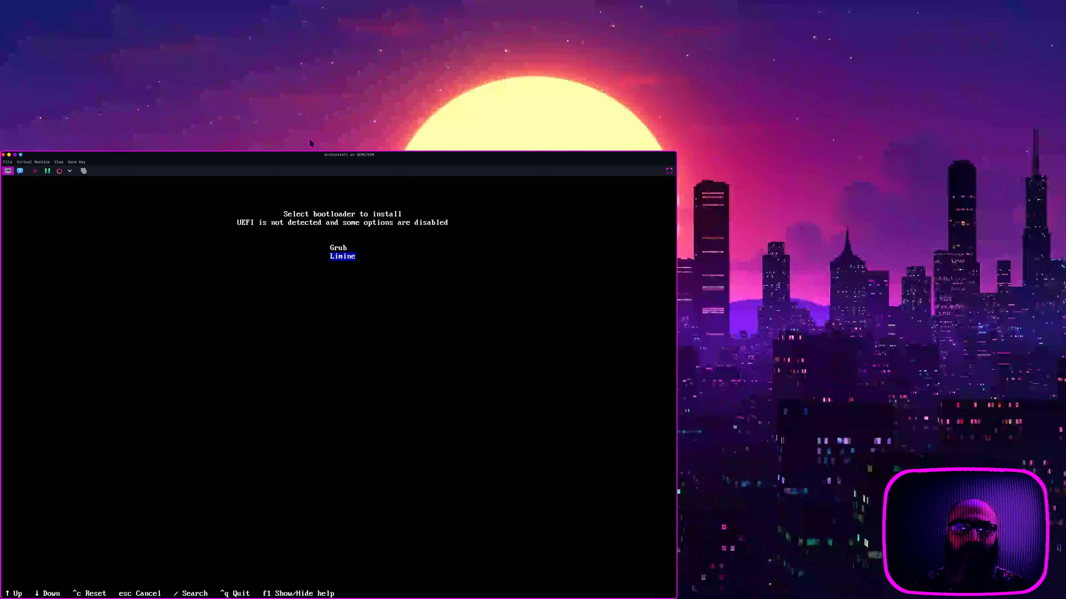
key("Return")
key("Down")
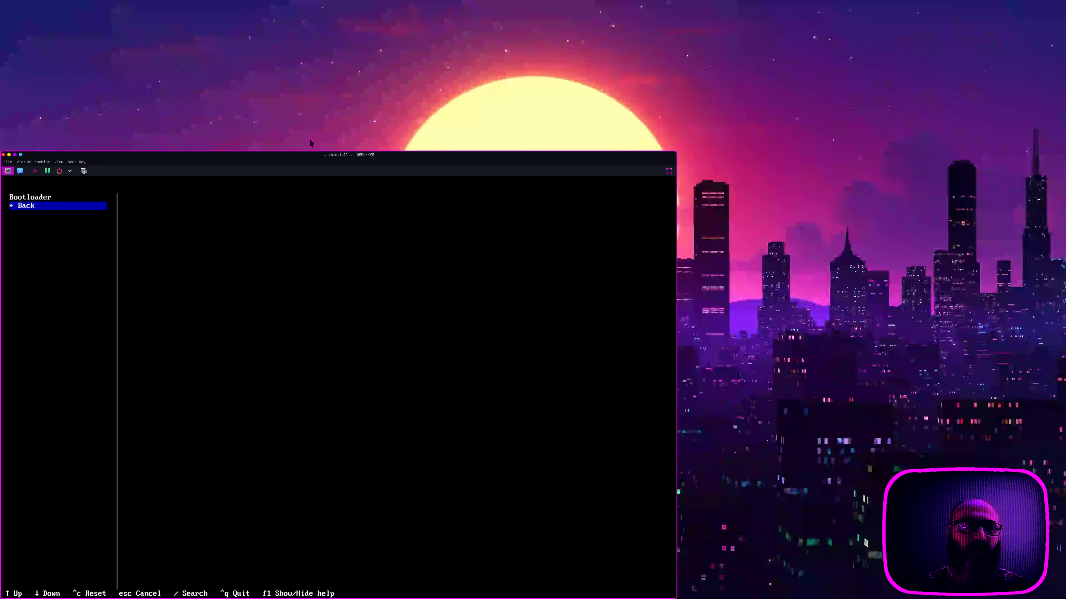
key("Return")
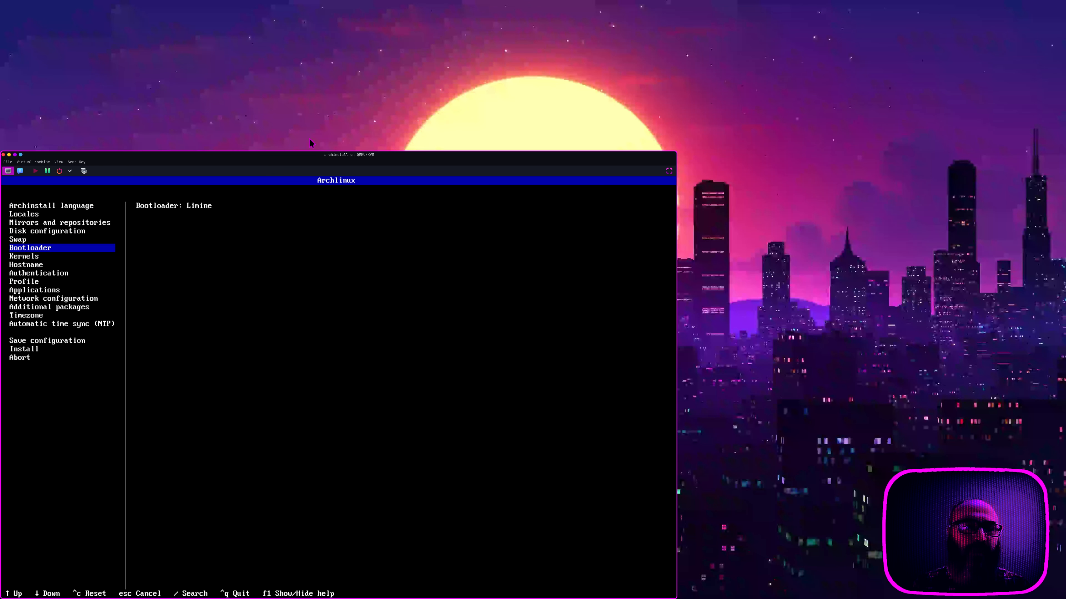
- Look through the available kernels and confirm the standard linux kernel for installation
key("Up")
key("Down")
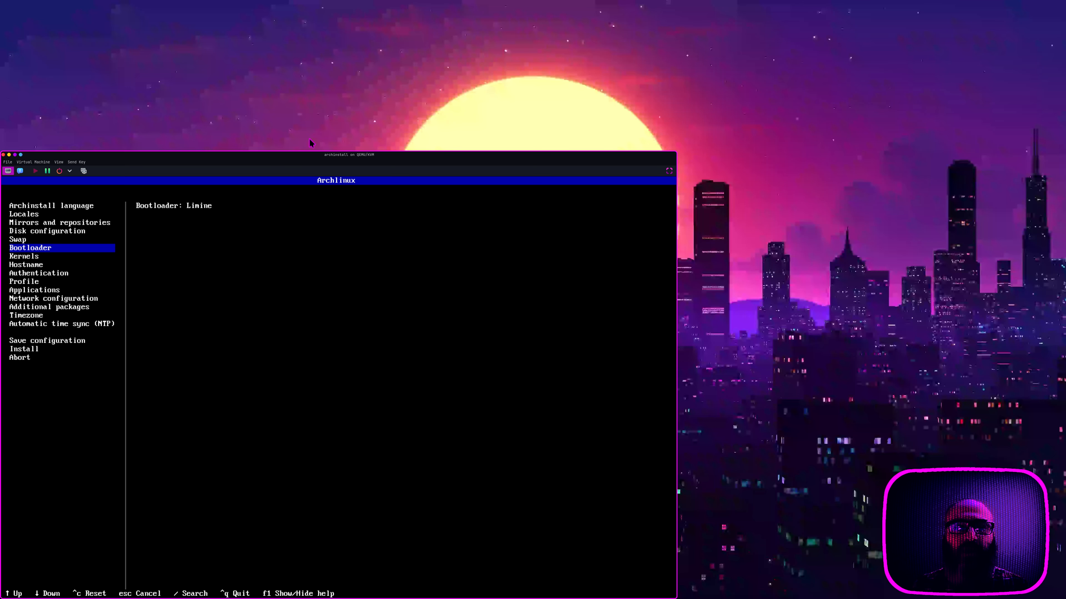
key("Down")
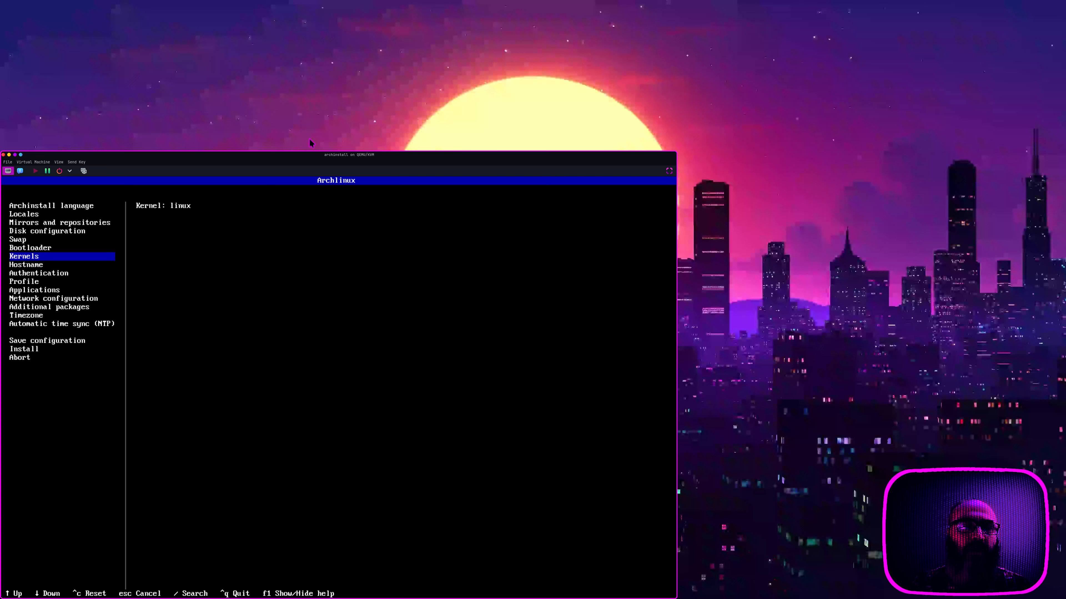
key("Return")
key("Down")
key("Down")
key("Down")
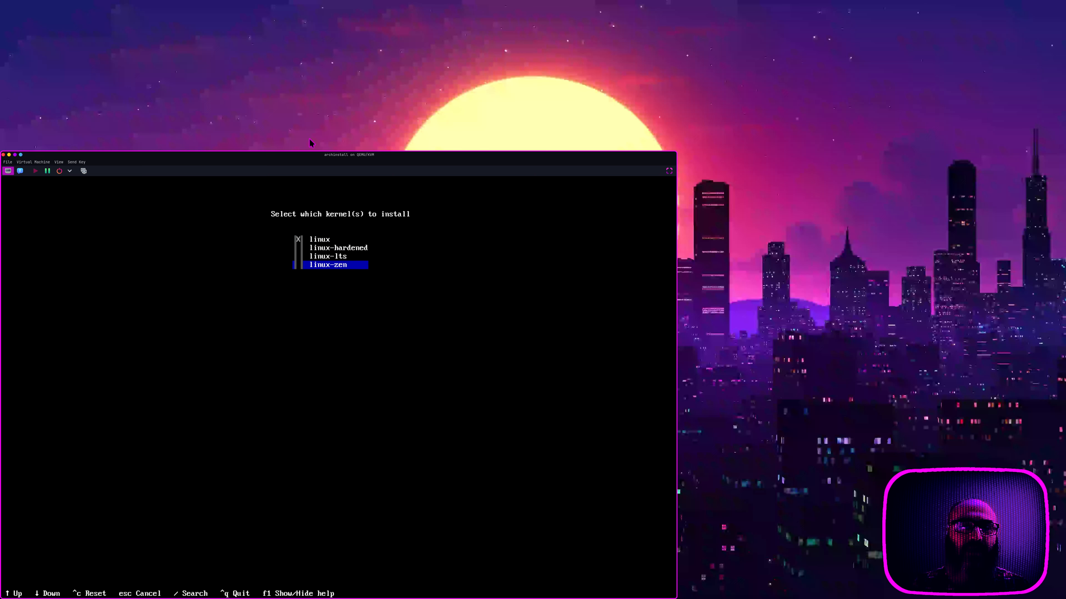
key("Up")
key("Up")
key("Up")
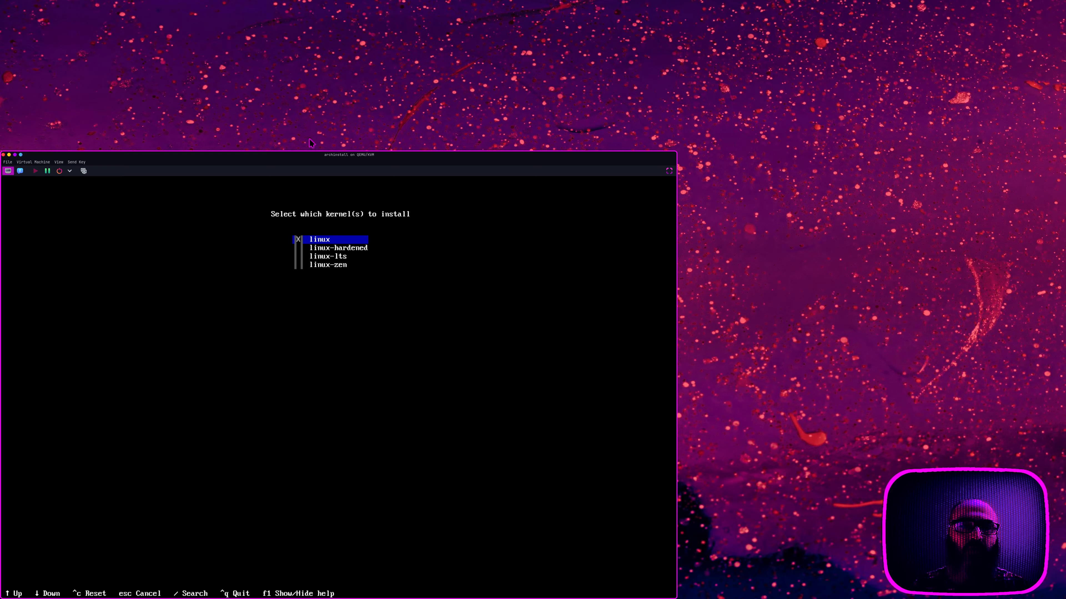
key("Return")
- Set the hostname of the new system to archinstall
key("Down")
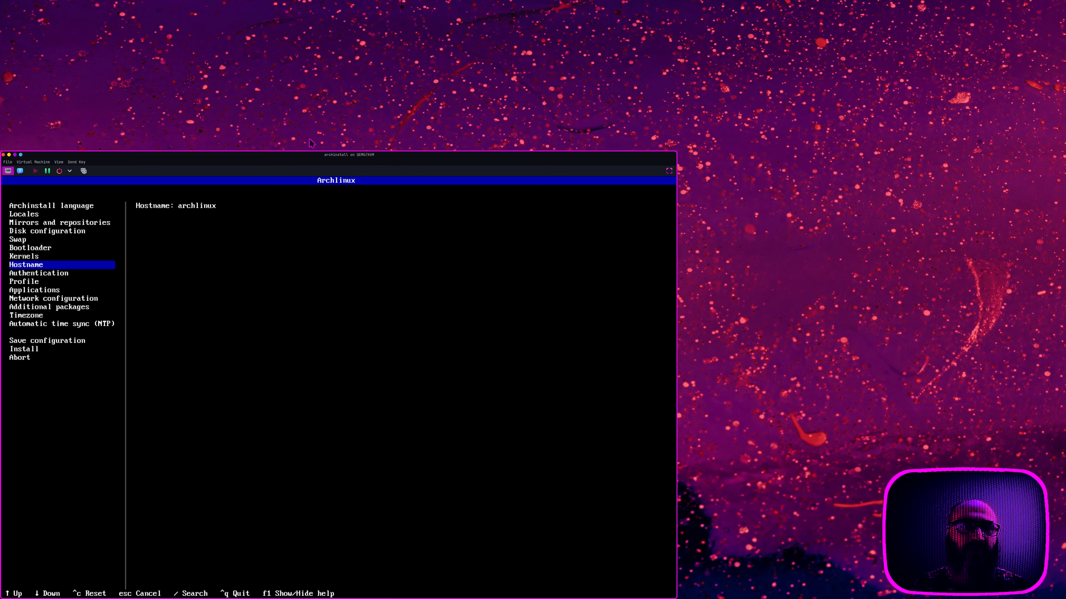
key("Return")
key("ctrl+u")
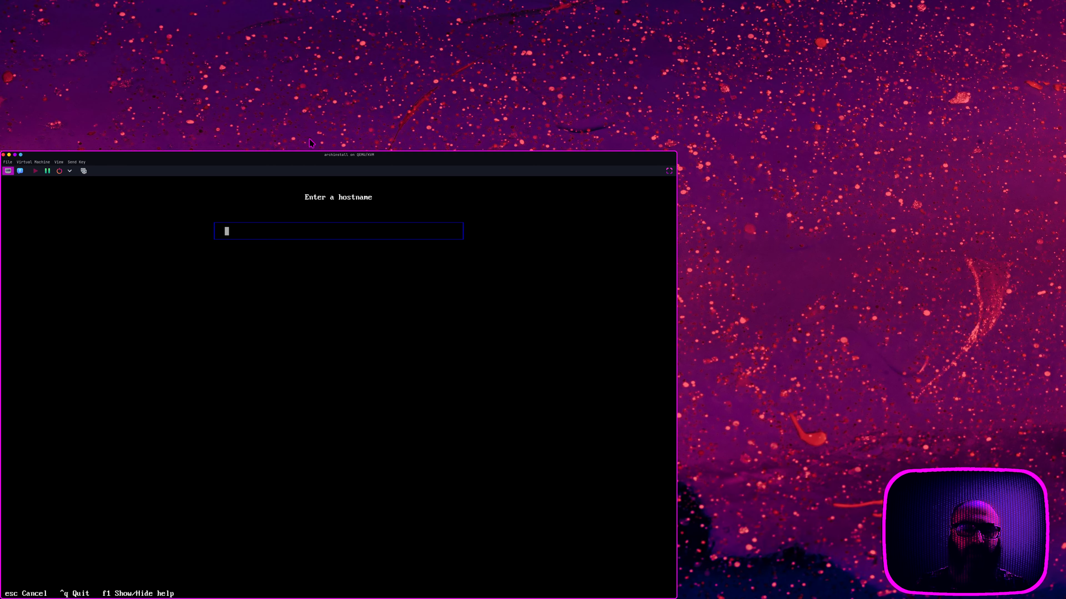
type("archinstall")
key("Return")
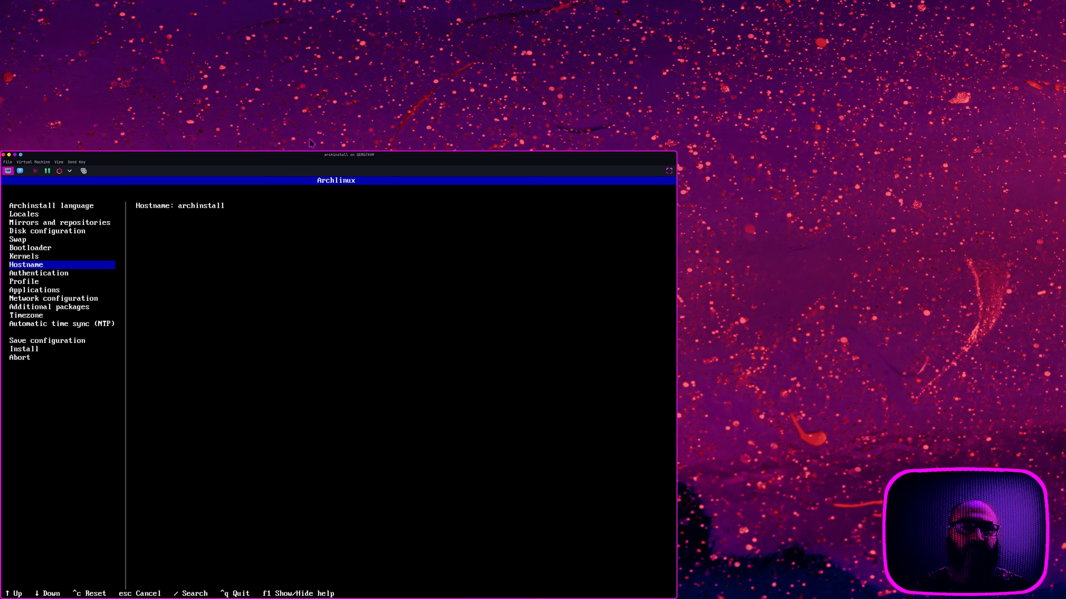
- In the authentication settings, enter and confirm the root password
key("Down")
key("Return")
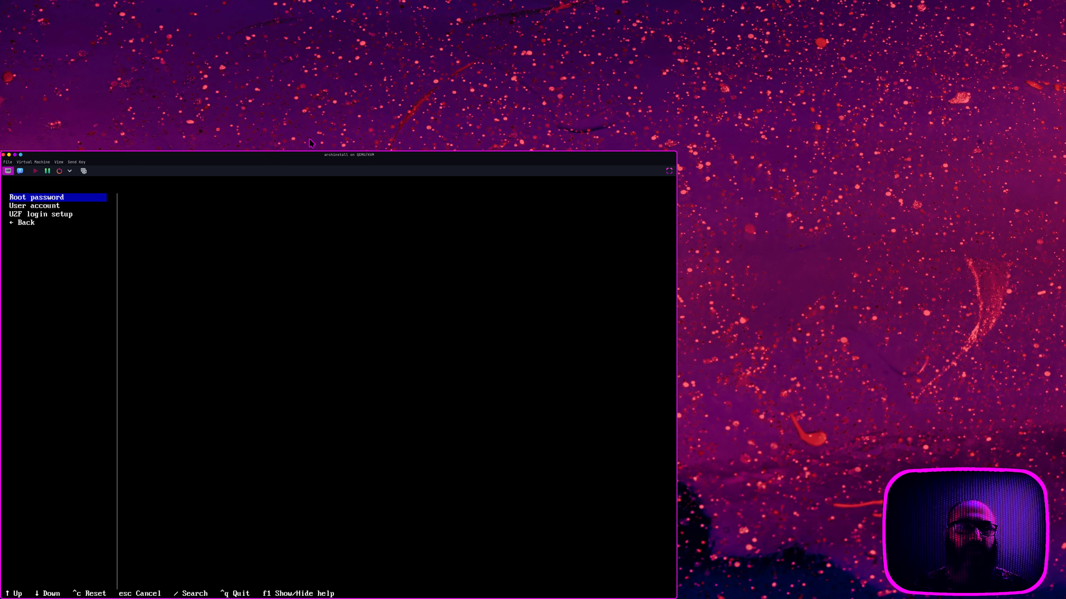
key("Return")
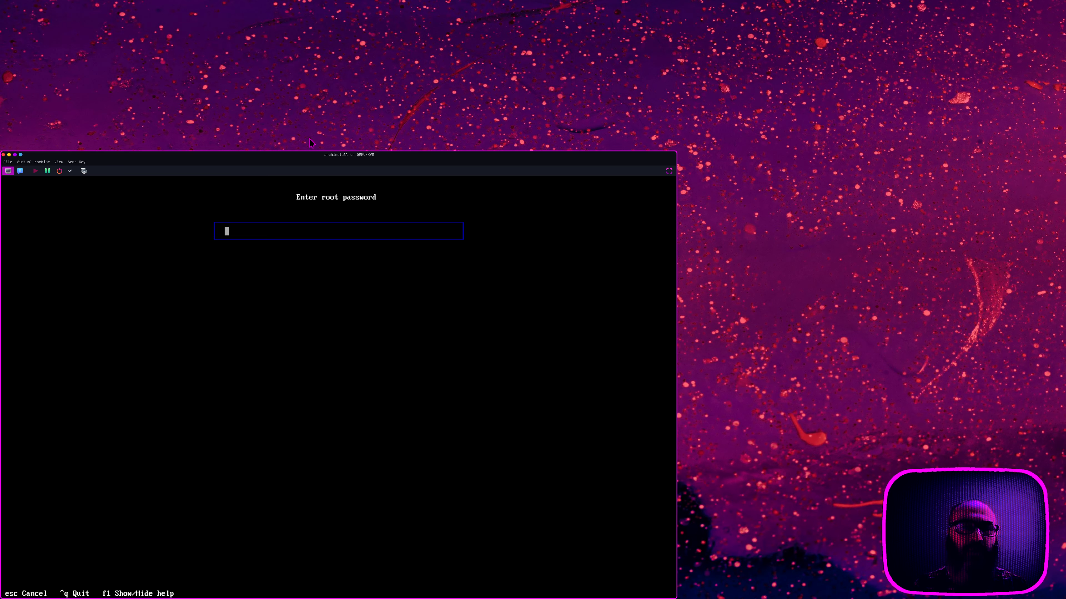
type("********")
key("Return")
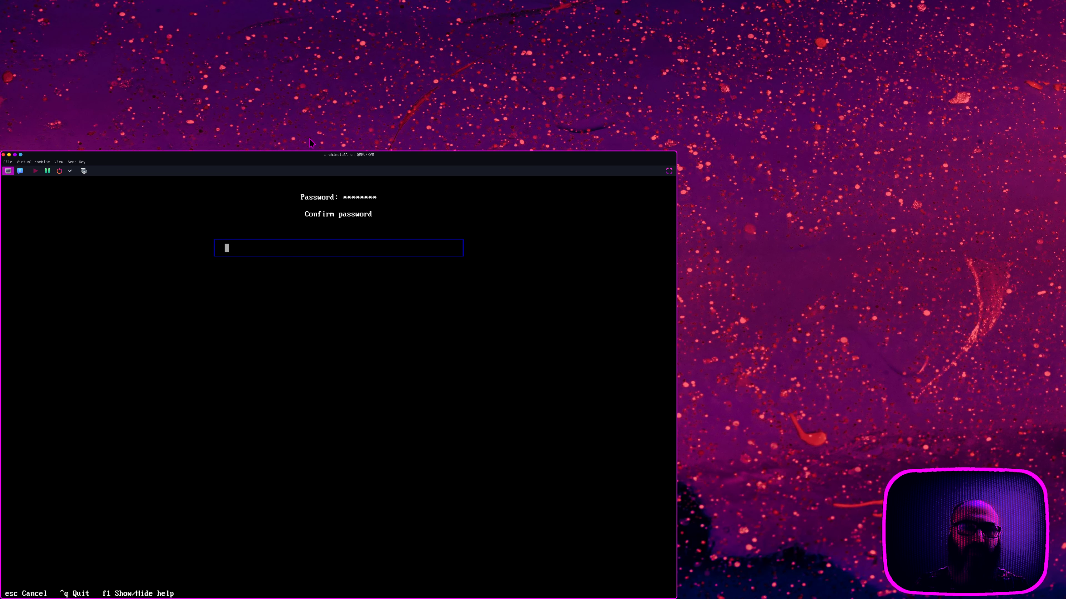
type("********")
key("Return")
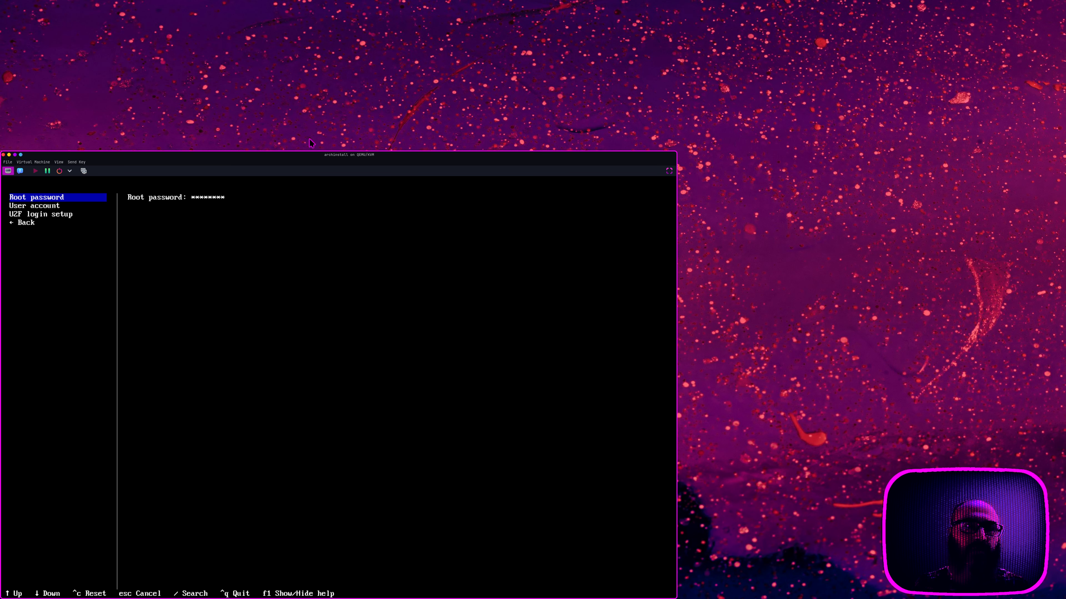
- Add a user account named archinstaller, entering and confirming the account password
key("Down")
key("Return")
key("Return")
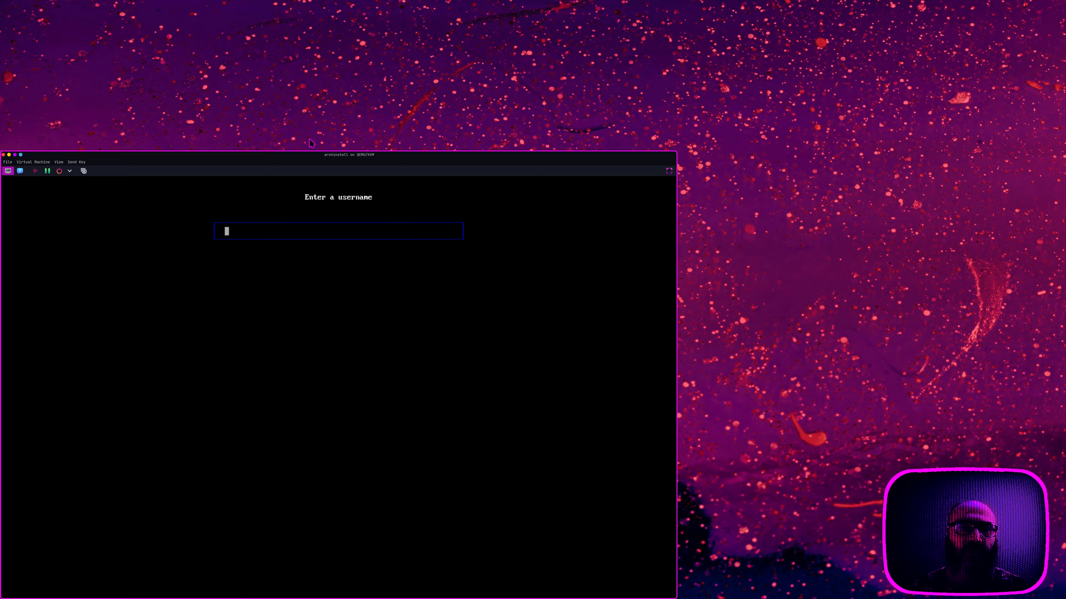
type("archinstaller")
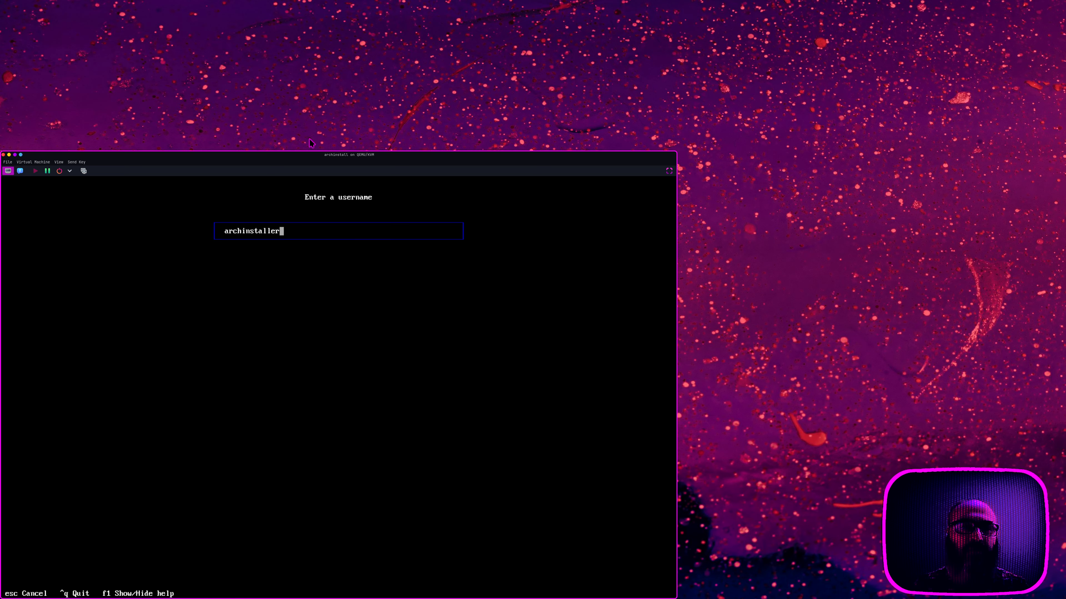
key("Return")
type("a")
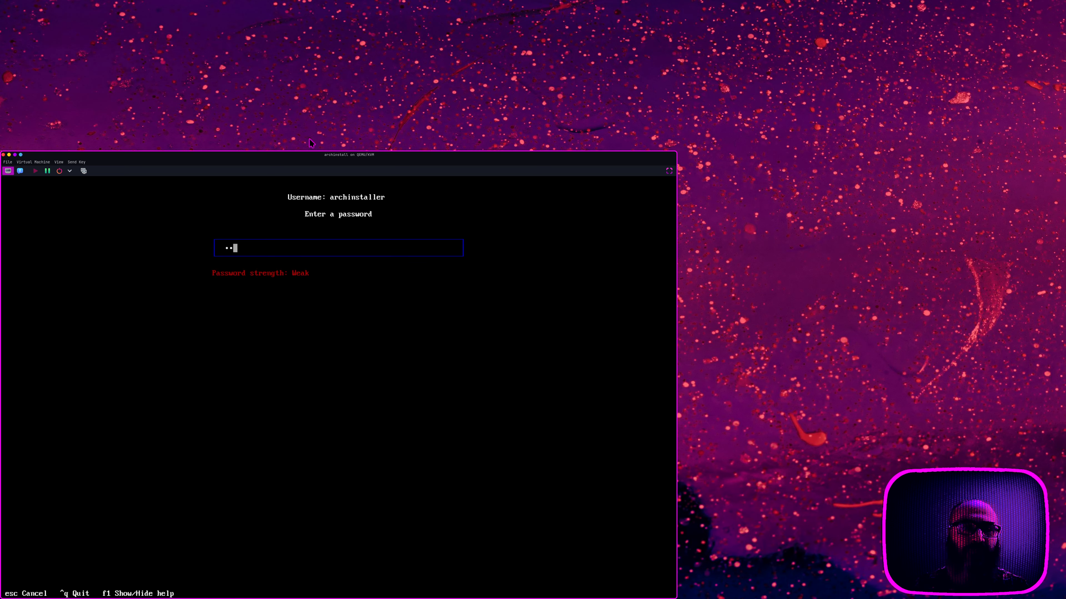
key("BackSpace")
type("aaaaaaaa")
key("Return")
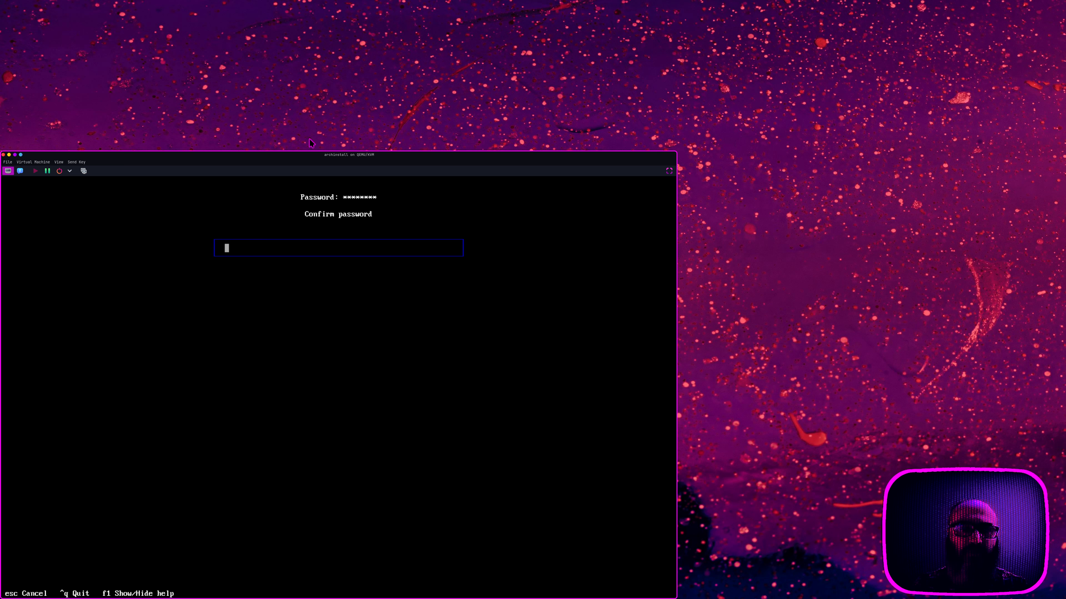
type("aaaaaaaa")
key("Return")
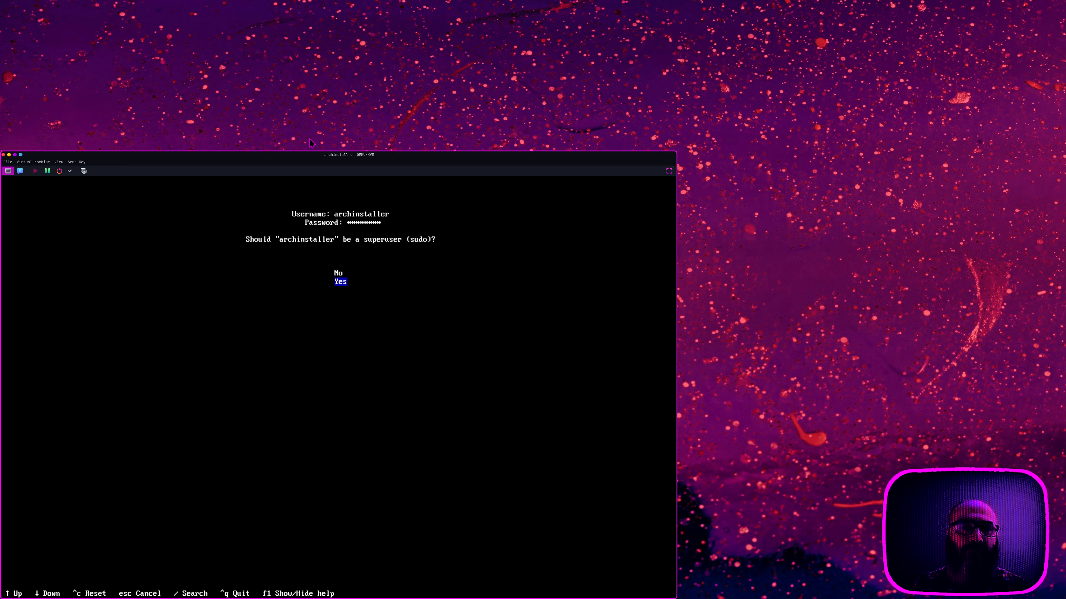
- Make archinstaller a superuser (sudo), then confirm the user list and leave the authentication settings
key("Return")
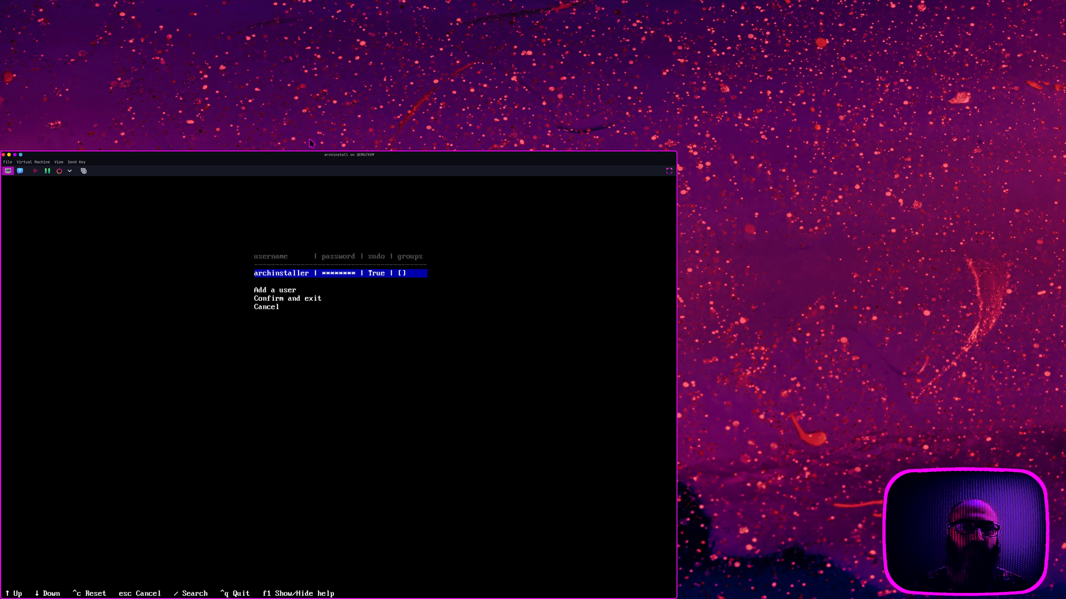
key("Down")
key("Down")
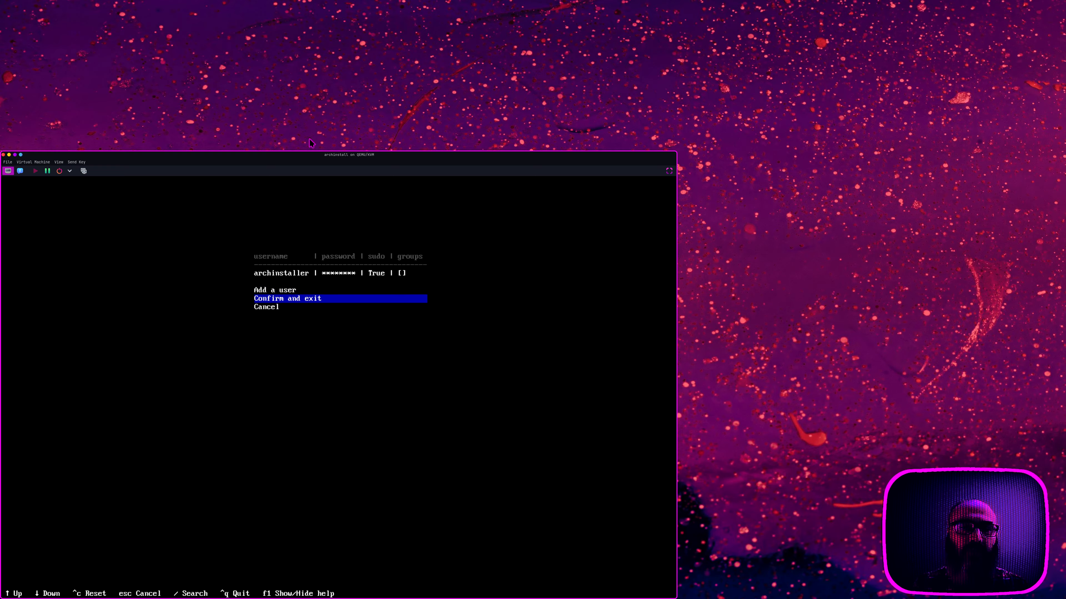
key("Return")
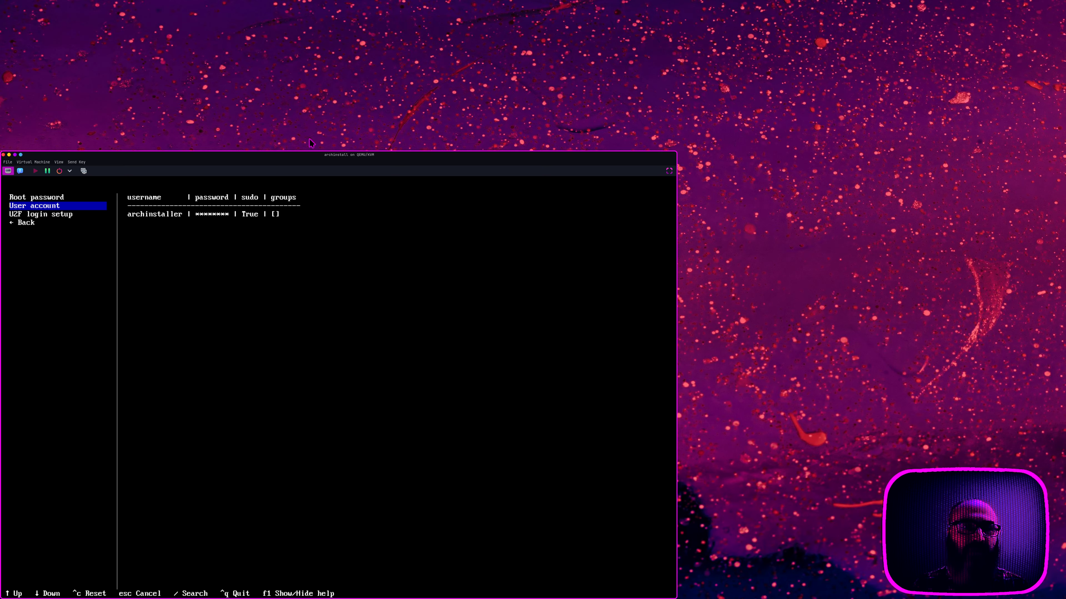
key("Down")
key("Down")
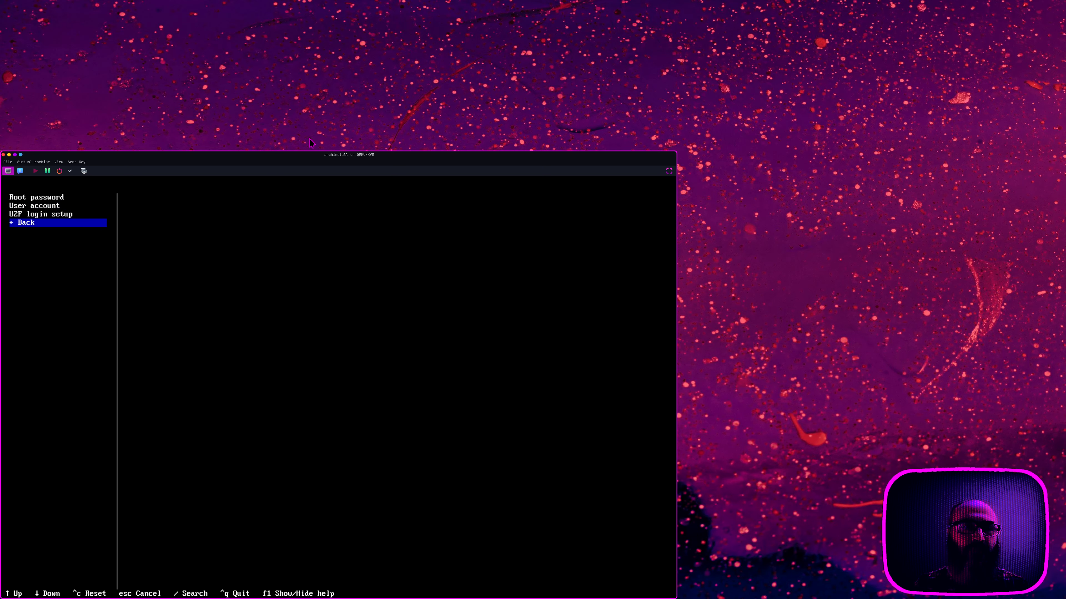
key("Return")
- Set the installation profile to a desktop environment with KDE Plasma
key("Down")
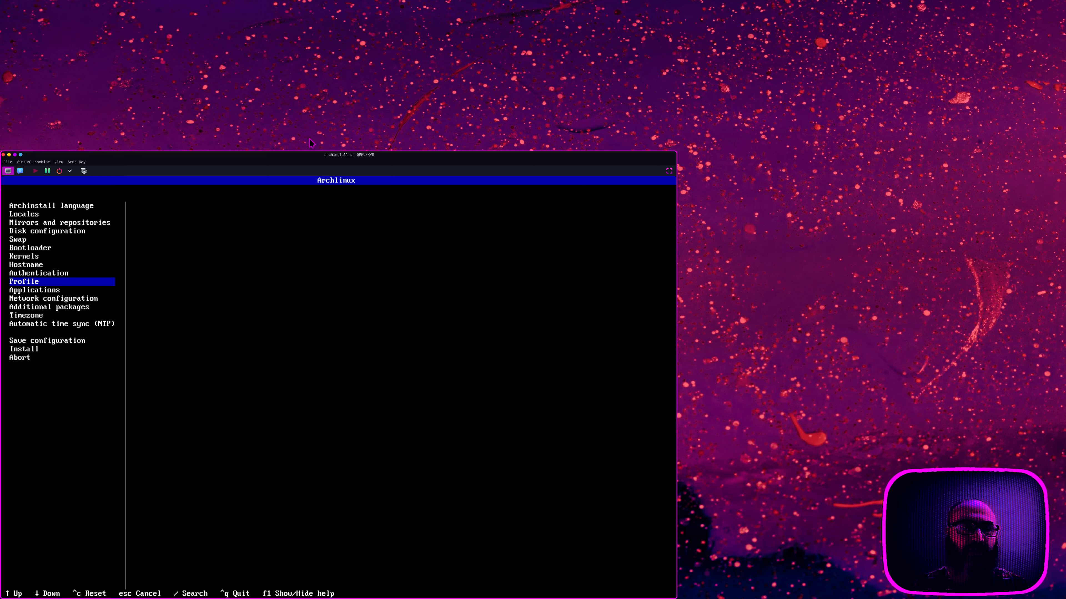
key("Return")
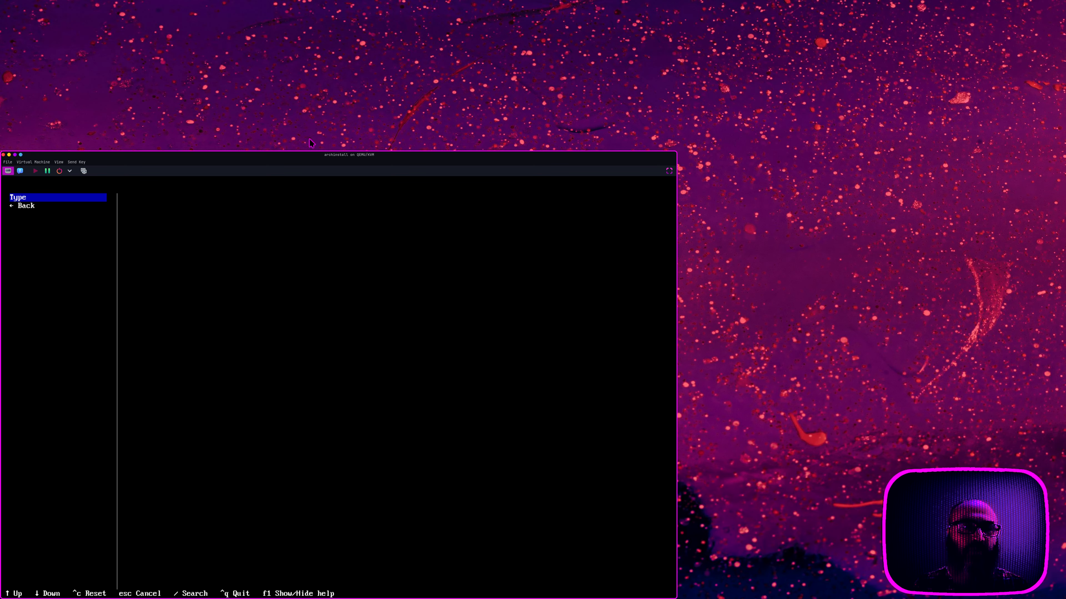
key("Return")
key("Return")
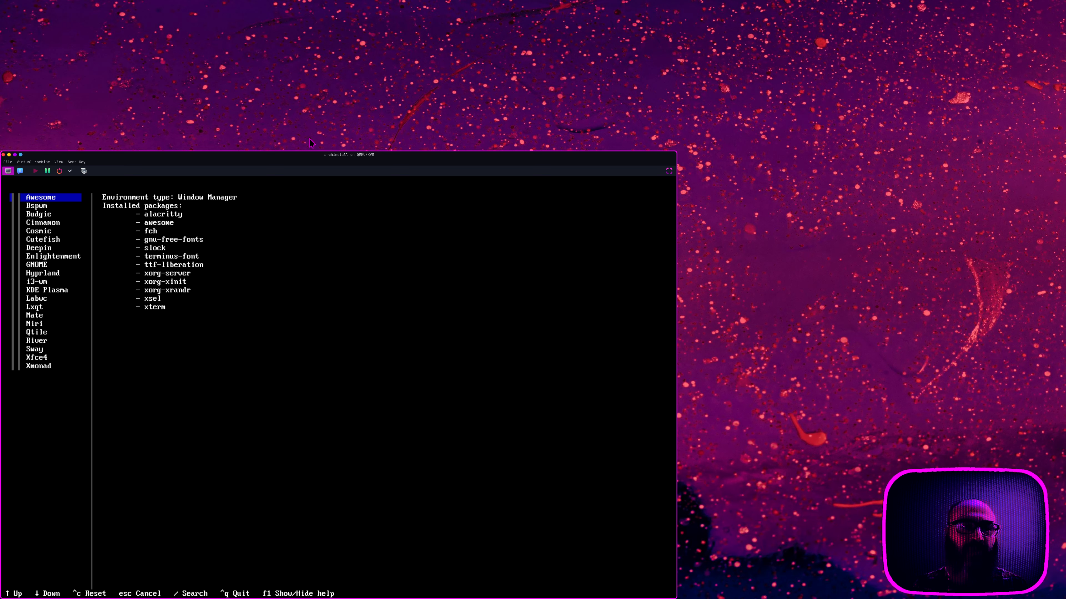
key("Down")
key("Down")
key("Down")
key("Down")
key("Down")
key("Down")
key("Down")
key("Down")
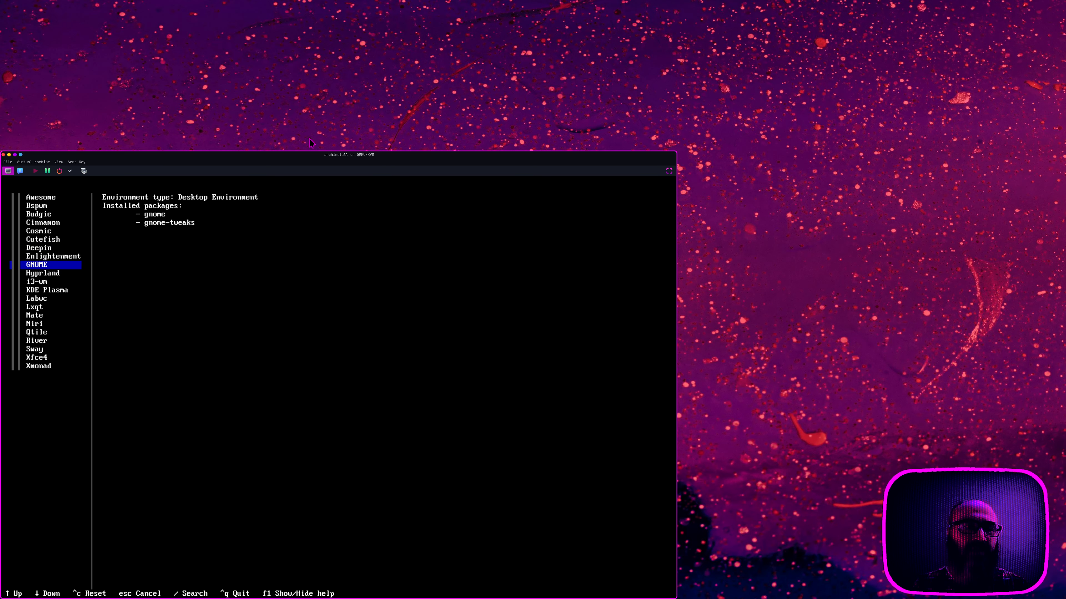
key("Down")
key("Down")
key("Down")
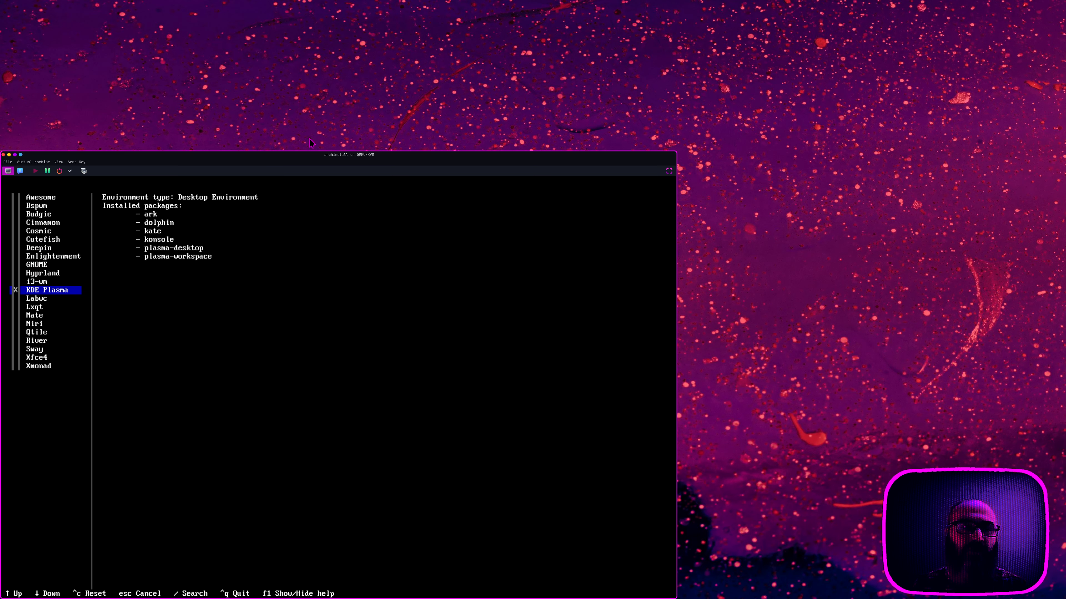
key("Return")
- Choose the All open-source graphics driver for the profile, keep the plasma-login-manager greeter, and return to the main installer menu
key("Down")
key("Return")
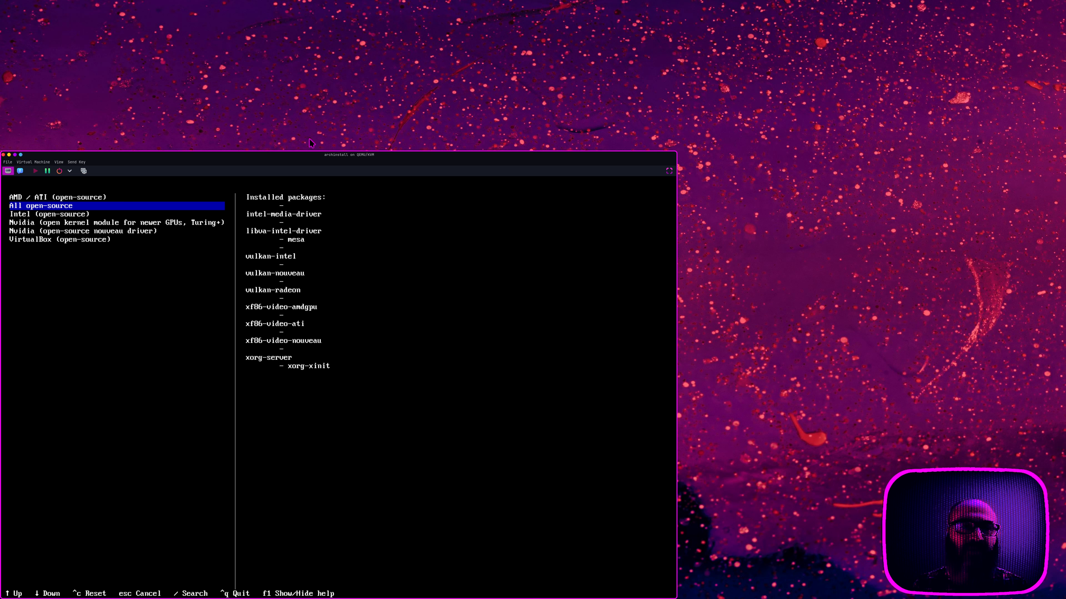
key("Return")
key("Down")
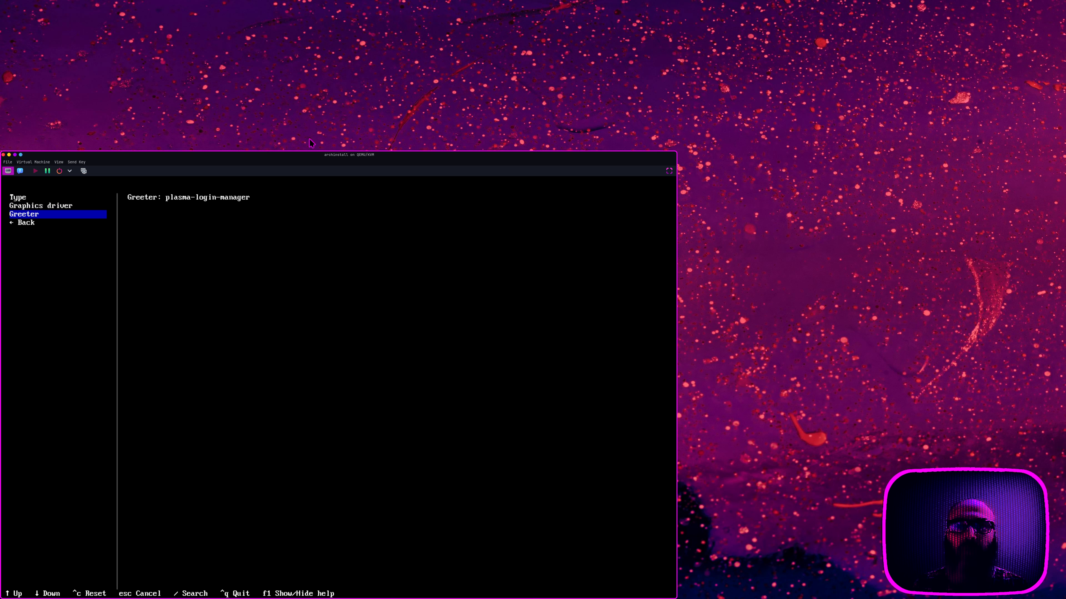
key("Down")
key("Return")
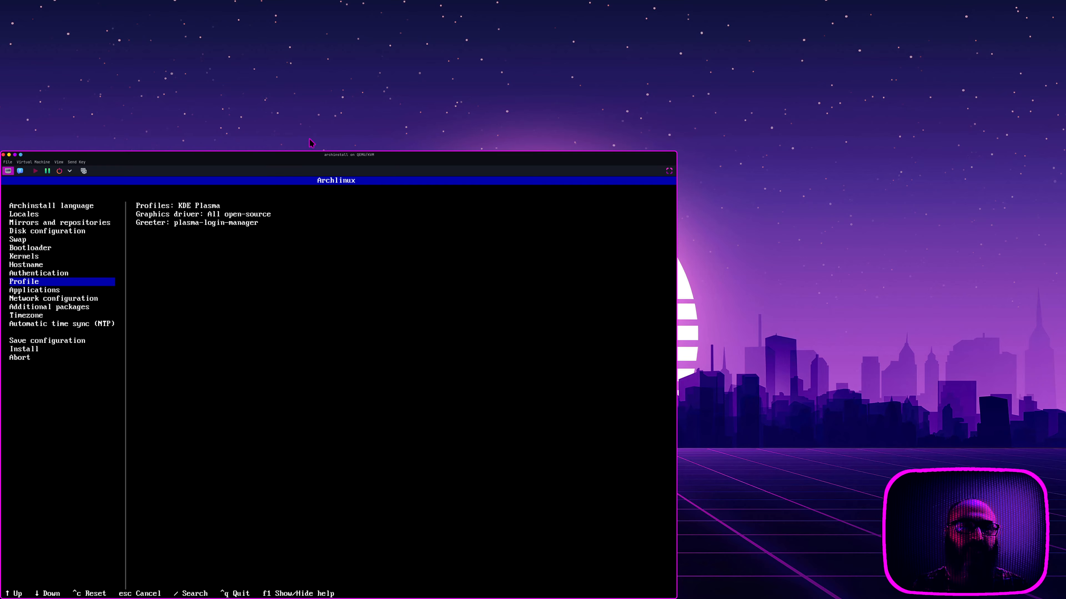
- Enable Bluetooth in the application settings
key("Down")
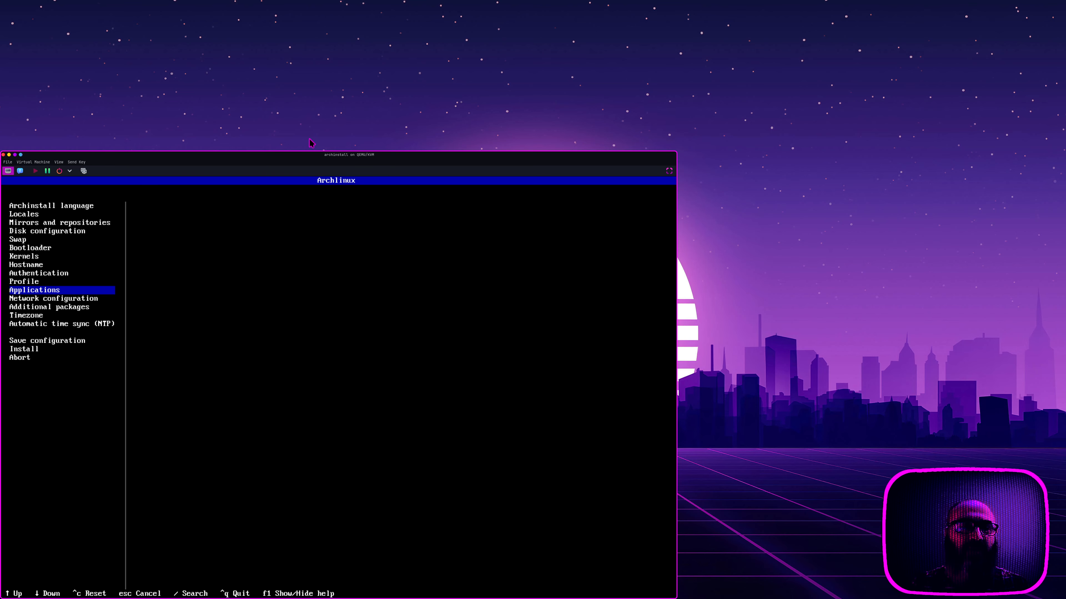
key("Return")
key("Return")
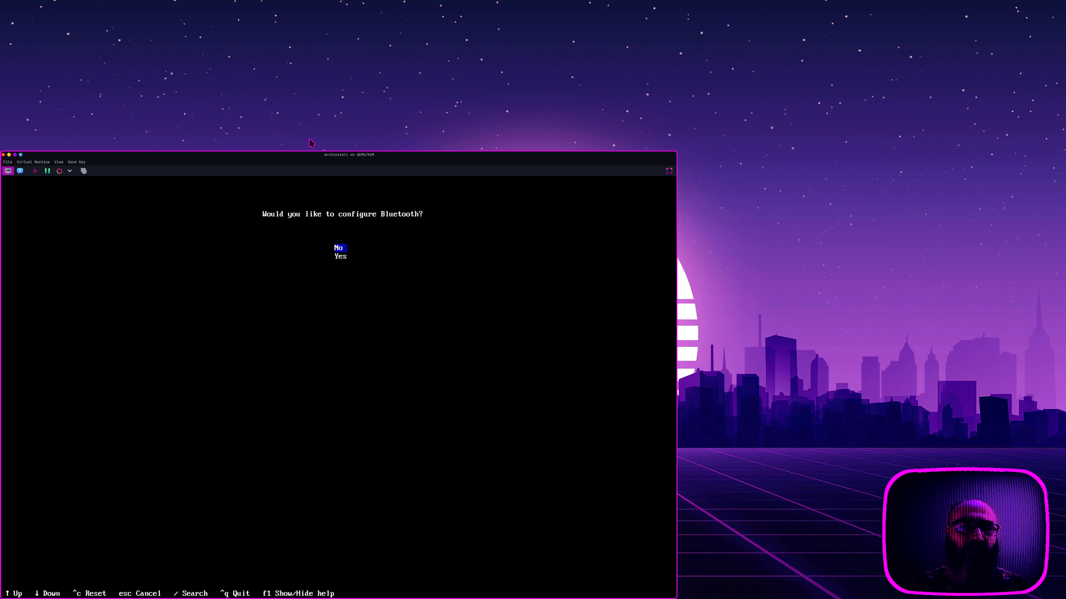
key("Down")
key("Return")
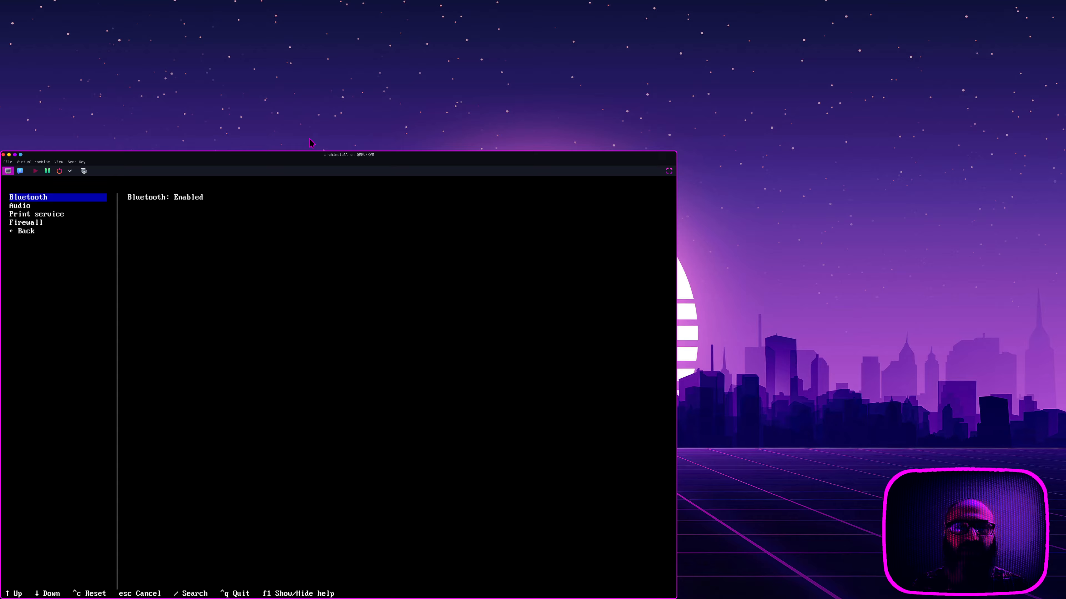
- Set the audio server to pipewire
key("Down")
key("Return")
key("Down")
key("Return")
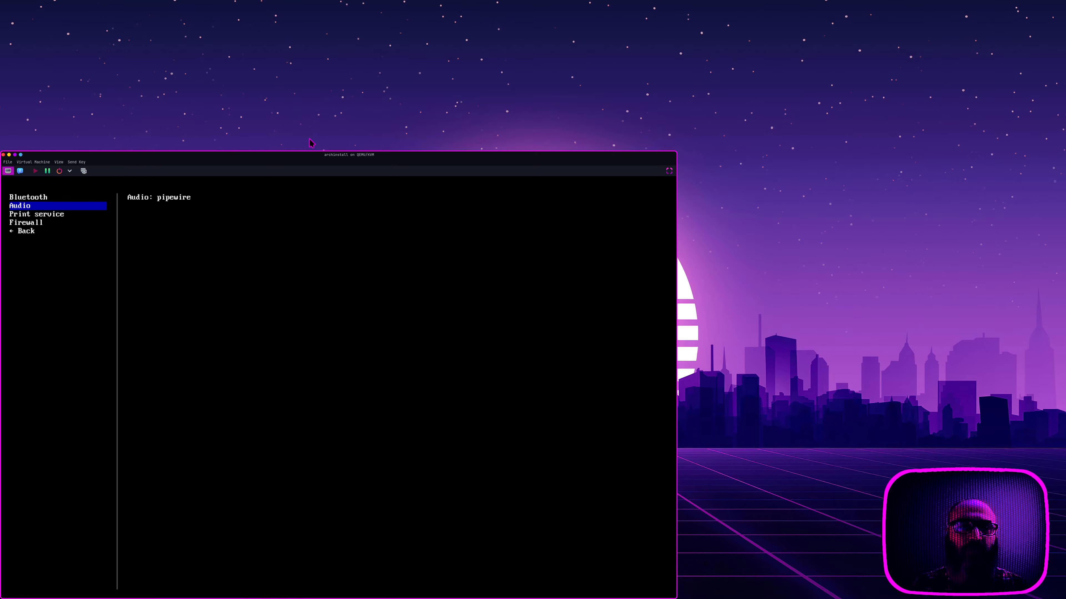
- Set the firewall to ufw and leave the application settings, skipping the print service
key("Down")
key("Down")
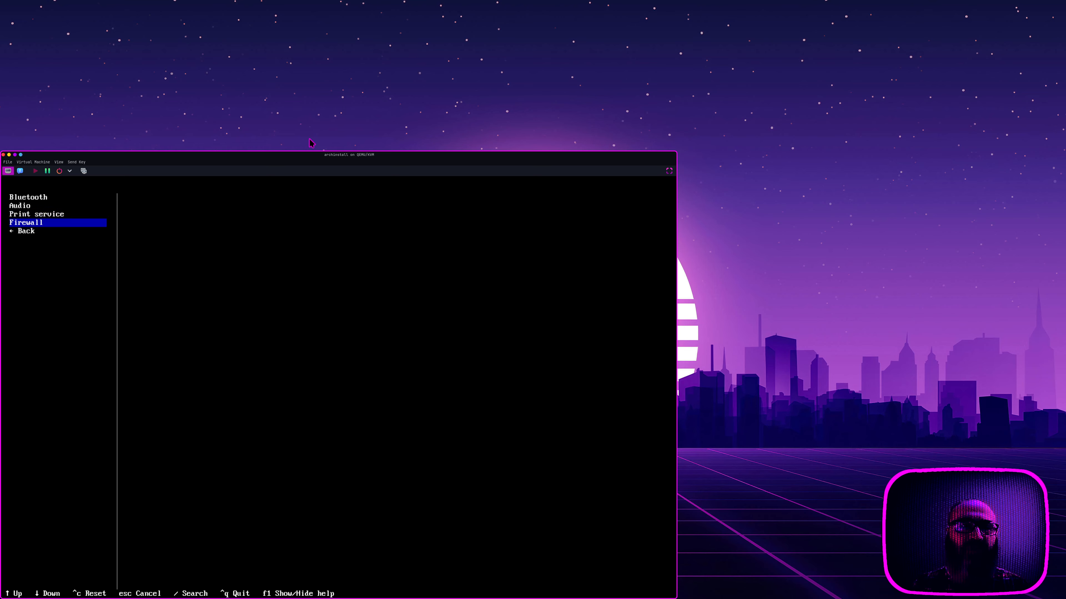
key("Return")
key("Return")
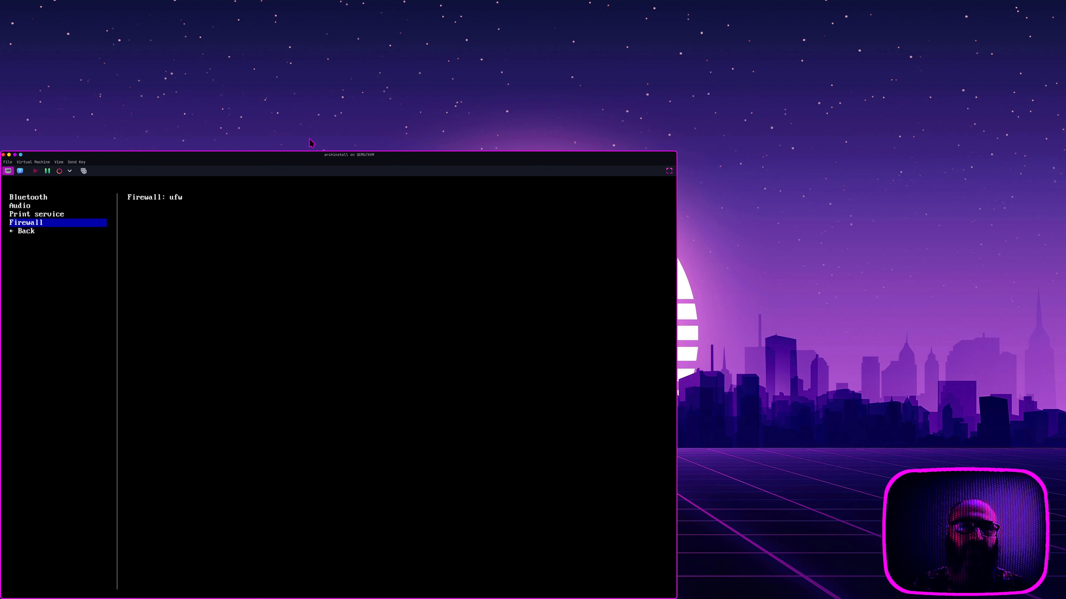
key("Down")
key("Return")
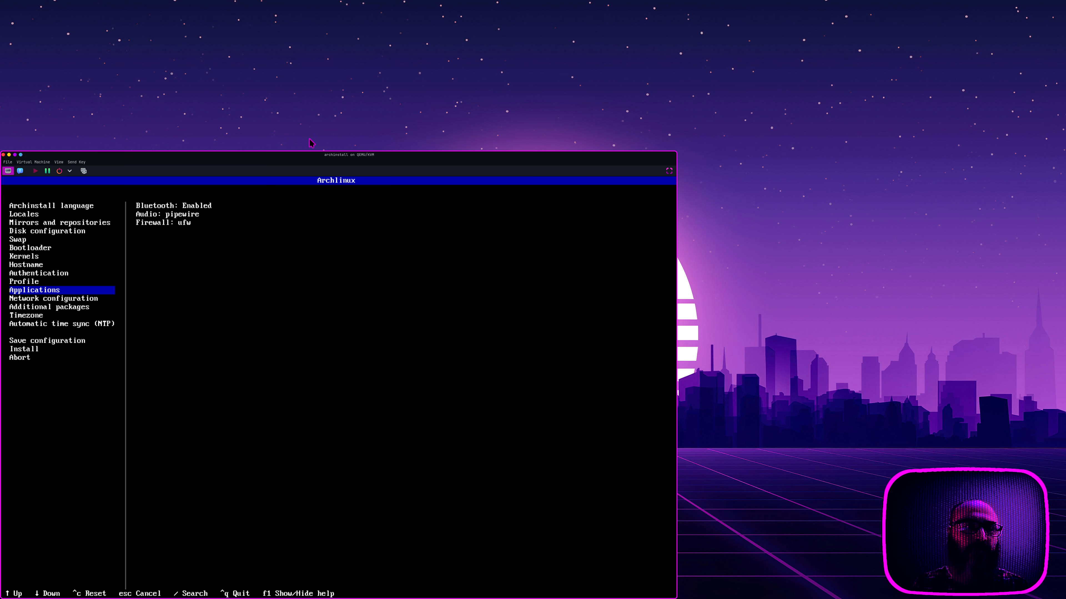
- Set the network configuration to Use Network Manager (iwd backend)
key("Down")
key("Return")
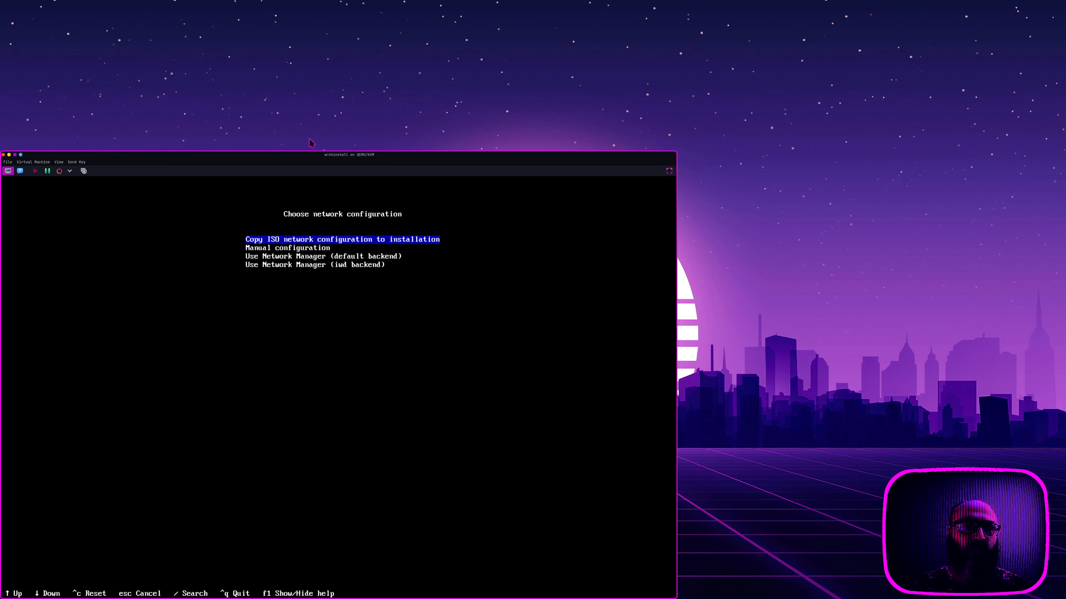
key("Down")
key("Down")
key("Down")
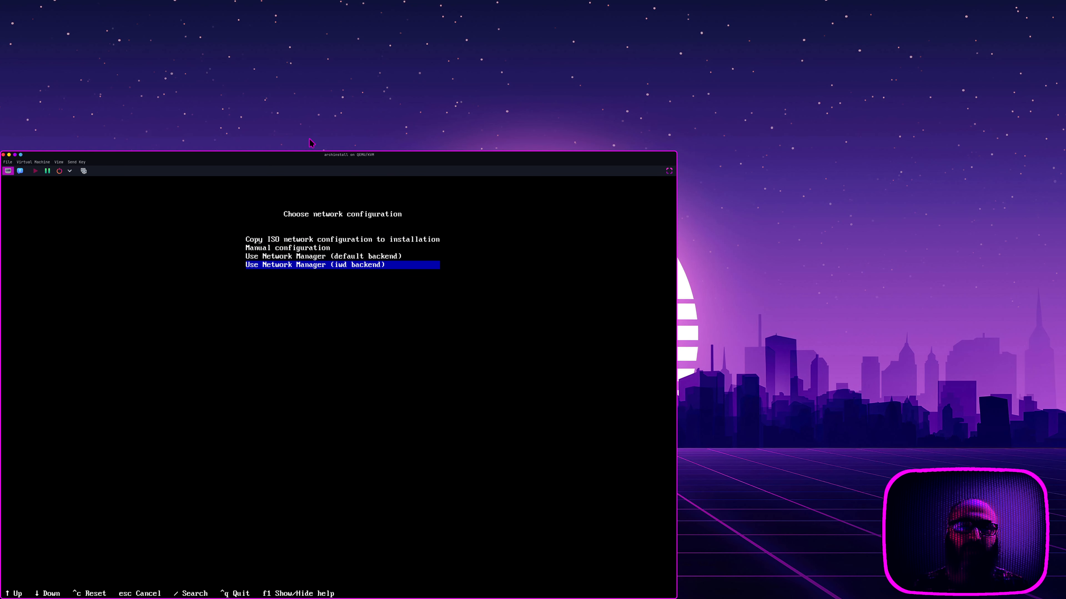
key("Return")
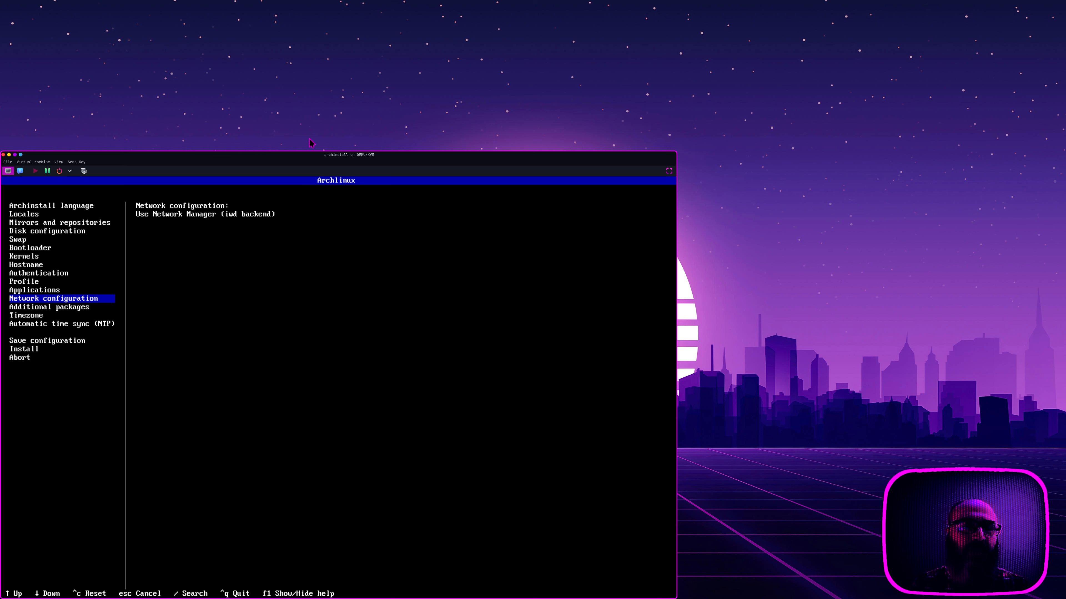
- Filter the additional packages for fish and mark the fish package for installation
key("Down")
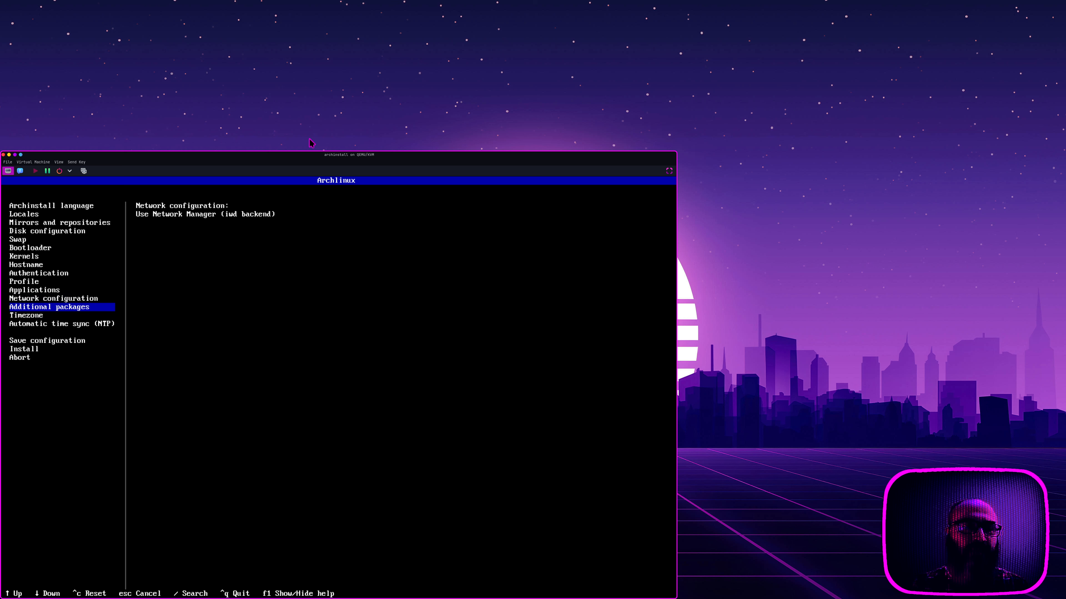
key("Return")
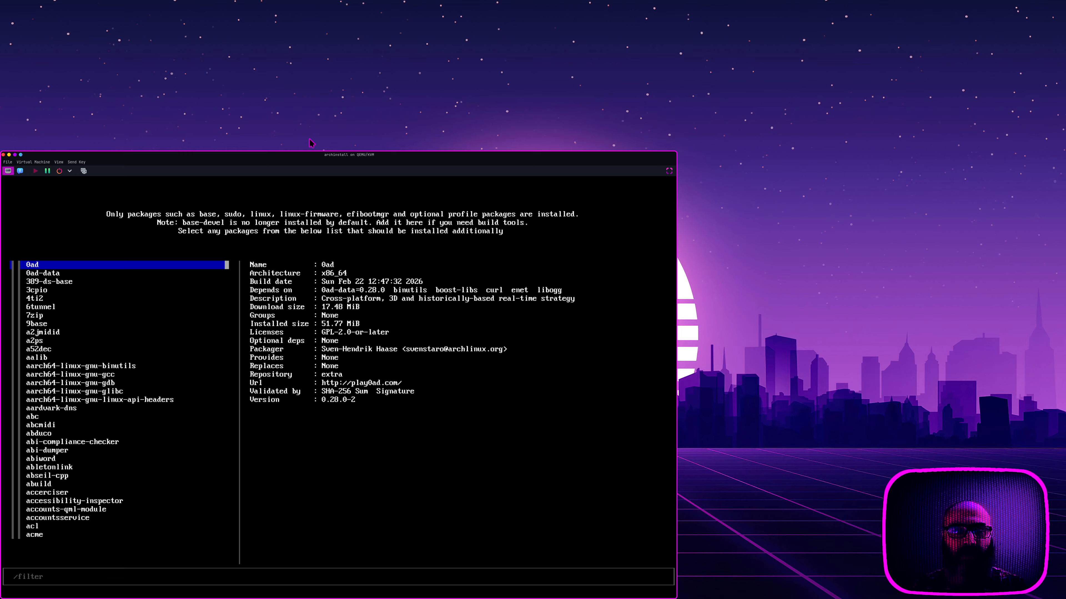
key("slash")
type("fish")
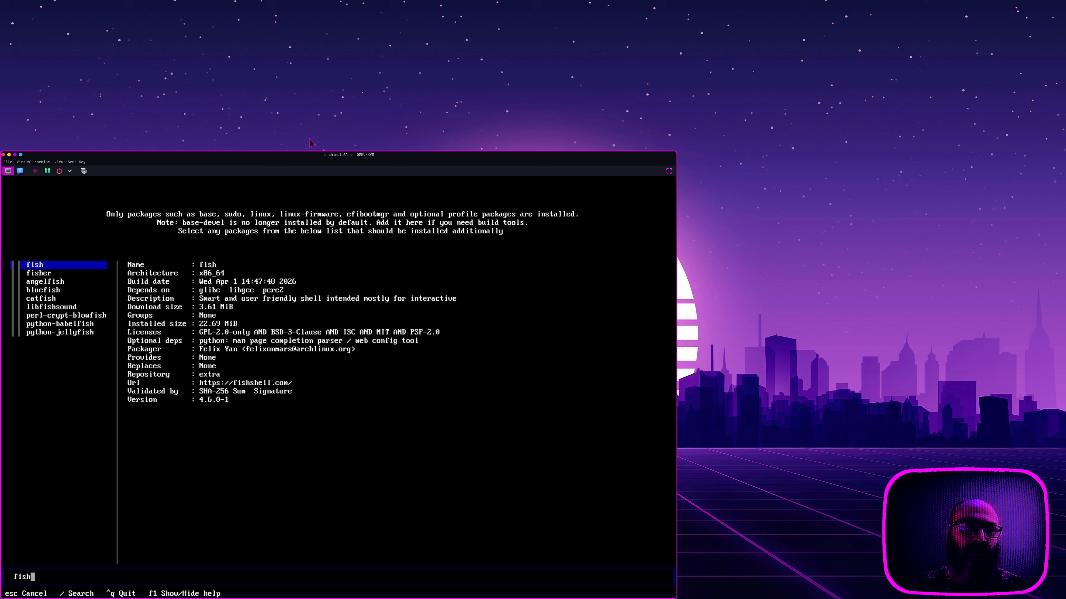
key("Return")
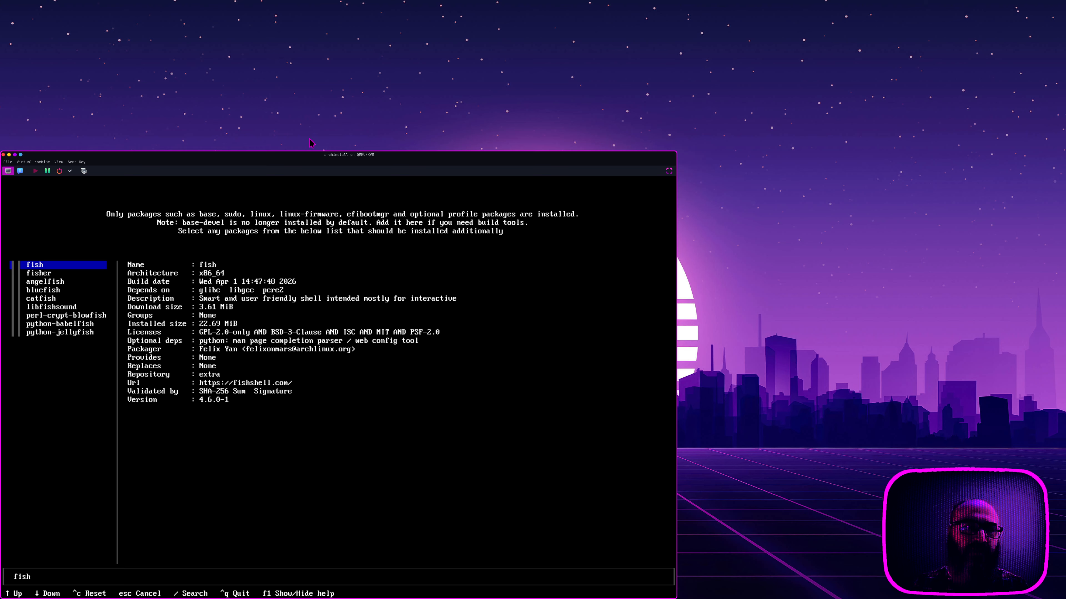
- Filter the additional packages for vivald and mark both vivaldi and vivaldi-ffmpeg-codecs for installation
key("slash")
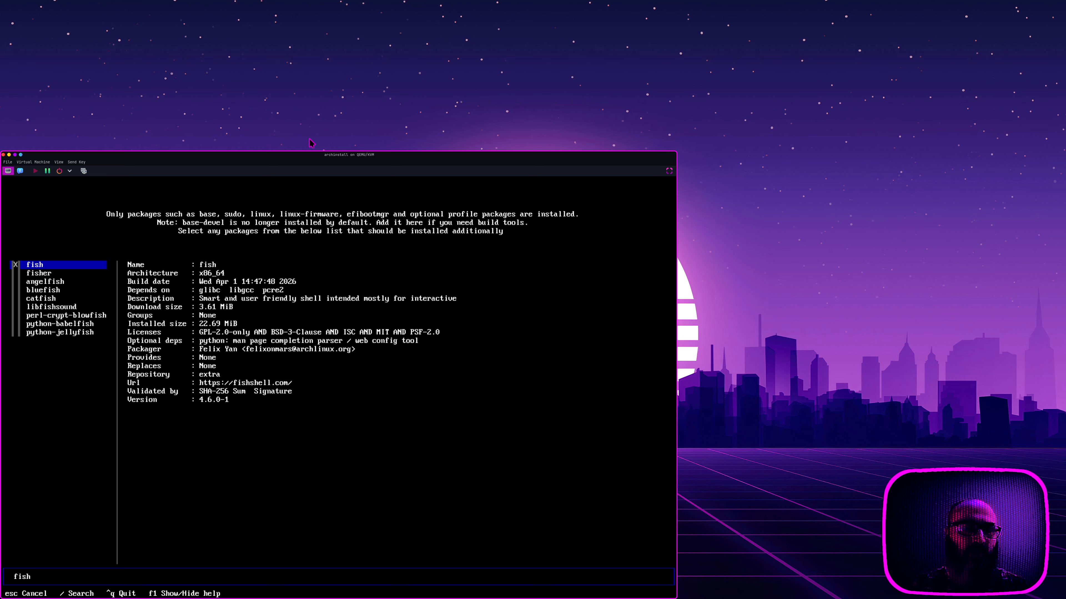
key("BackSpace")
key("BackSpace")
key("BackSpace")
key("BackSpace")
type("vivald")
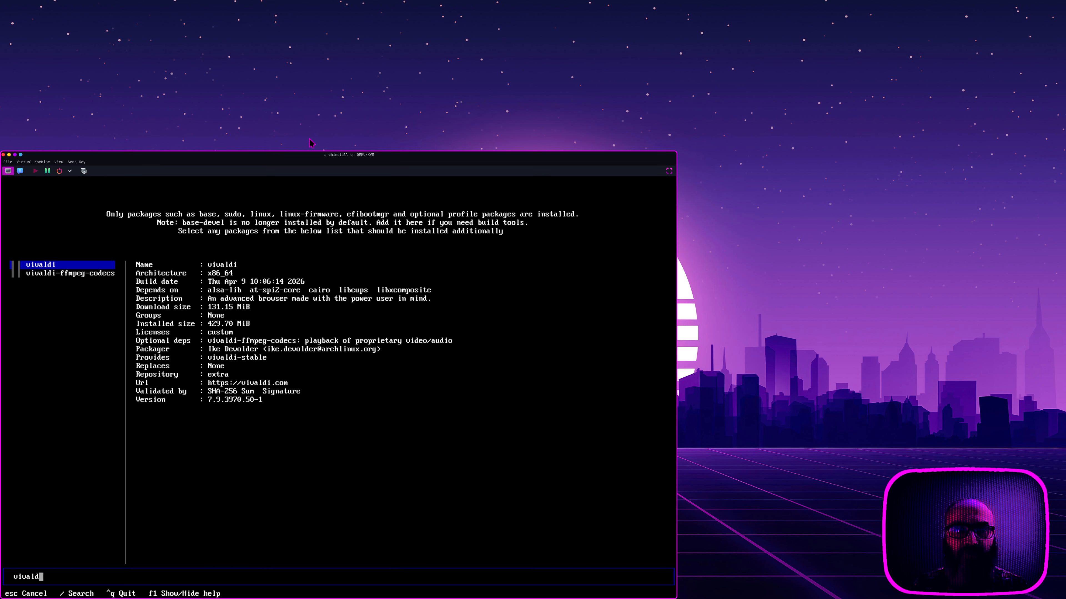
key("Return")
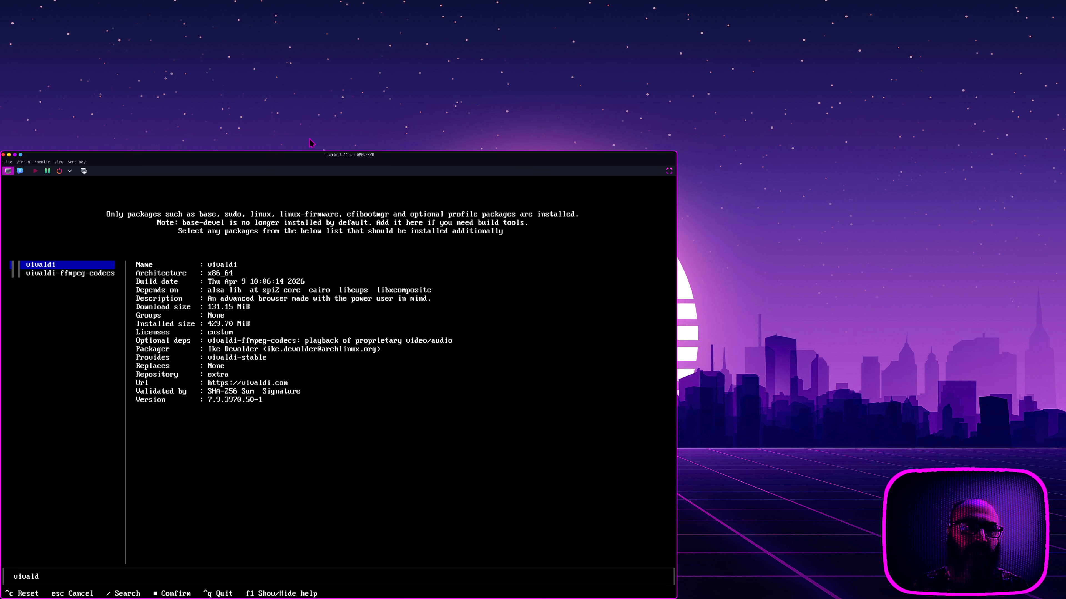
key("Return")
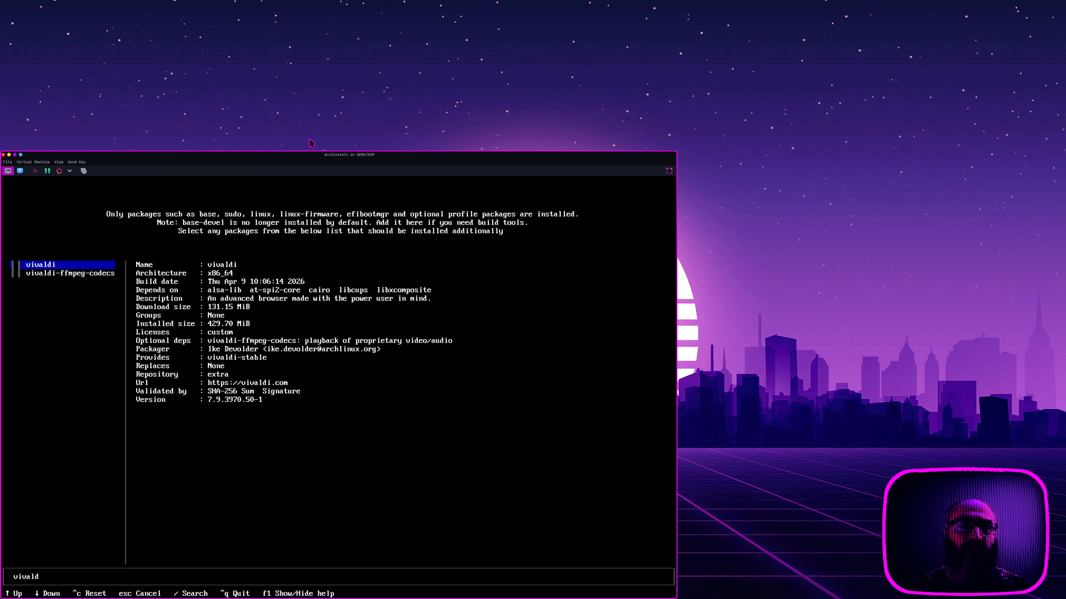
key("Down")
key("Up")
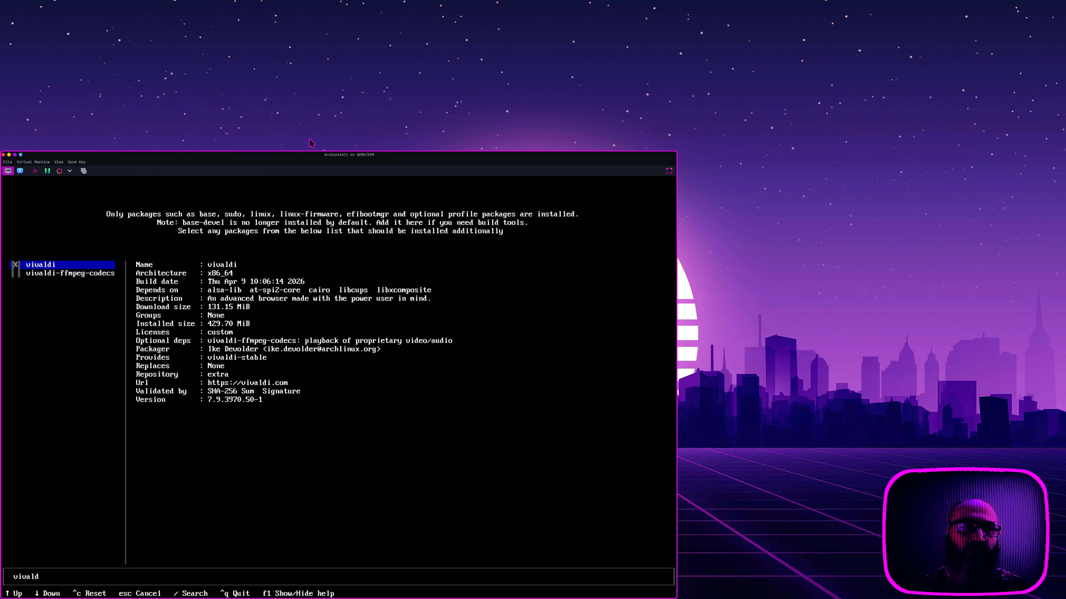
key("Down")
key("space")
- Replace the package filter with git and mark the git package for installation
key("slash")
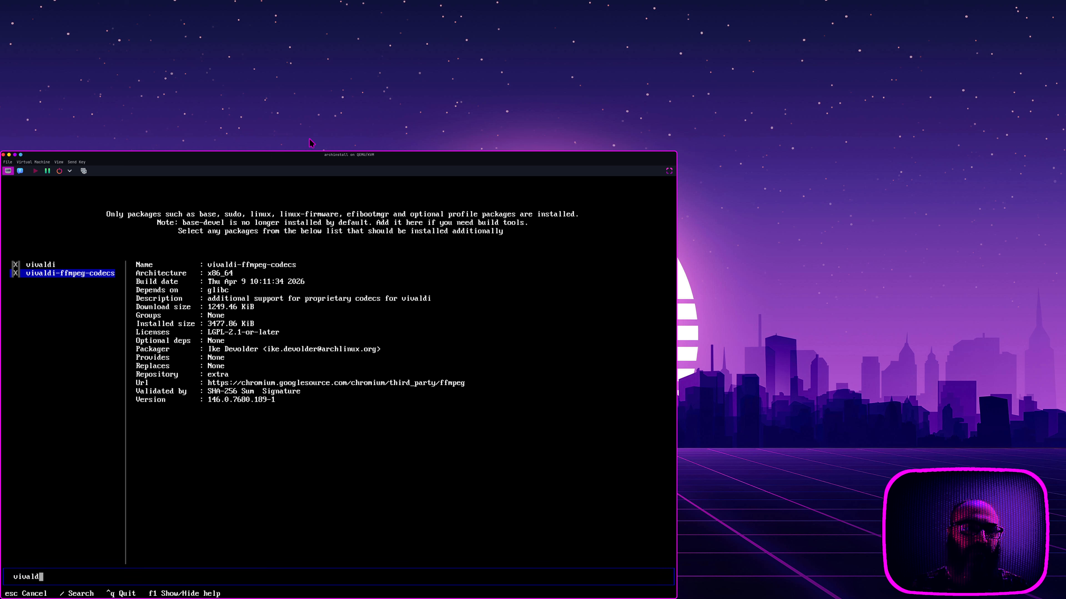
key("BackSpace")
key("BackSpace")
key("BackSpace")
key("BackSpace")
key("BackSpace")
key("BackSpace")
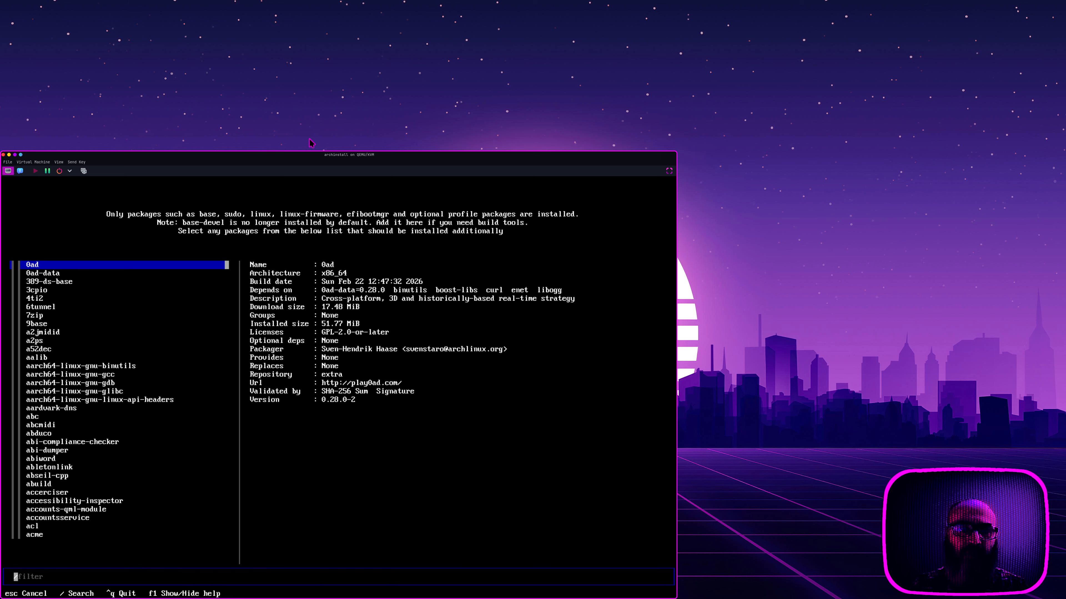
type("git")
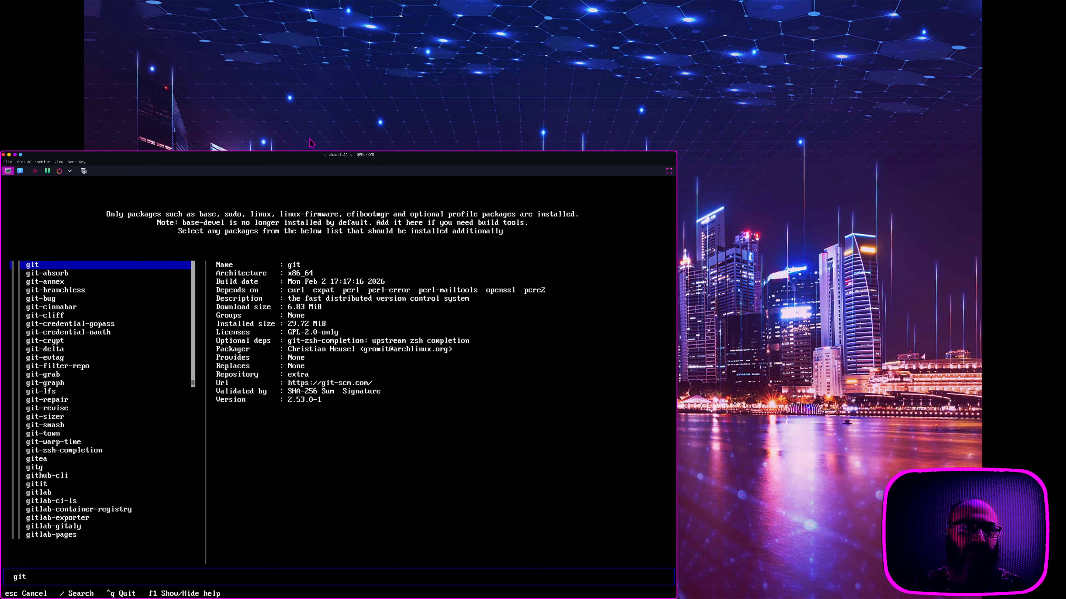
key("Return")
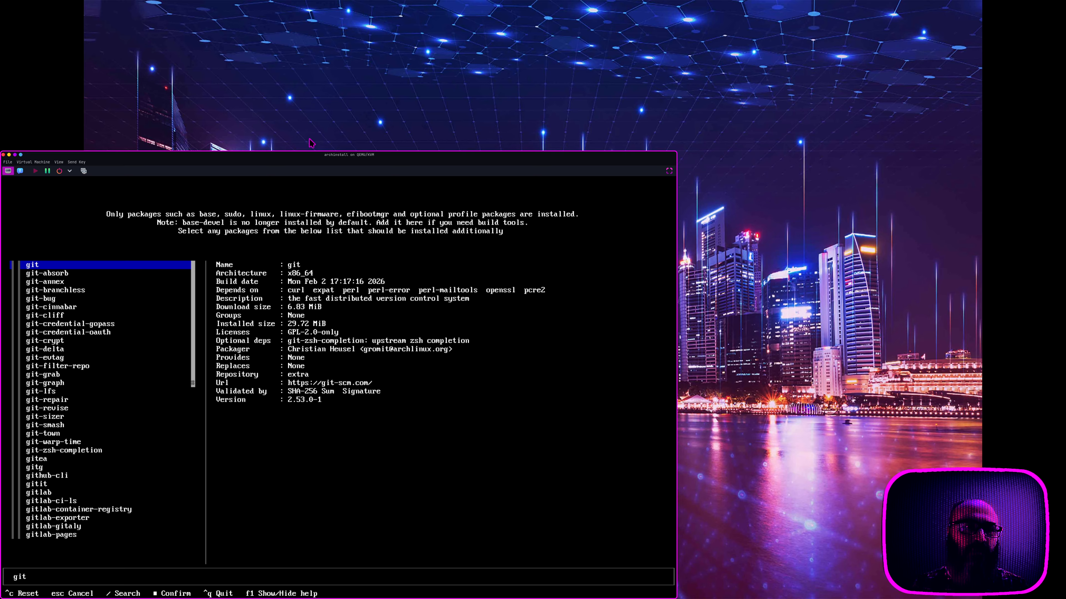
key("Tab")
key("Tab")
key("Down")
key("Up")
key("space")
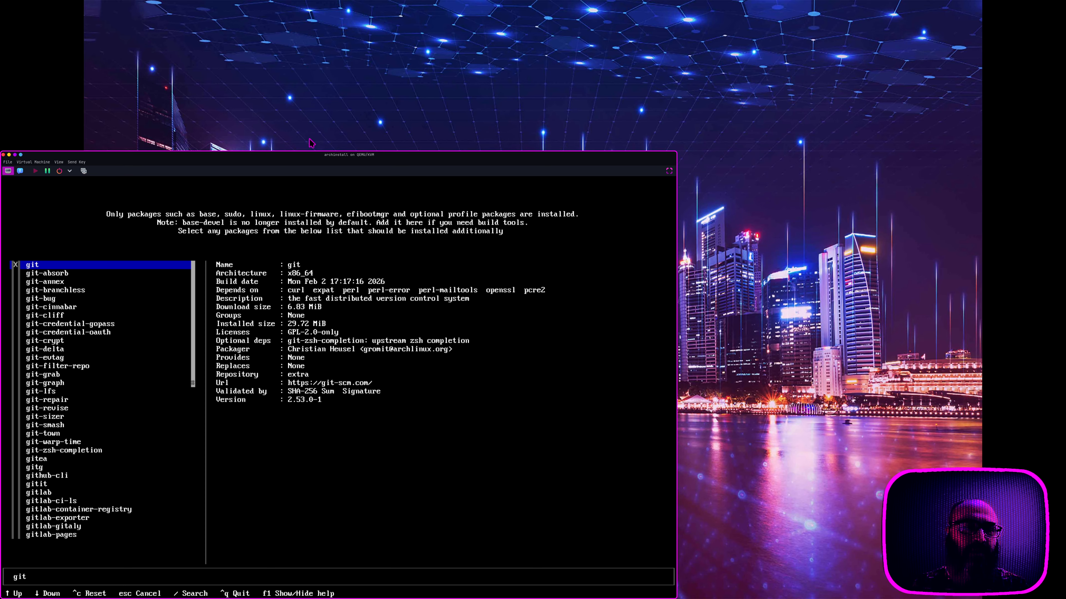
- Replace the package filter with fast and mark the fastfetch package for installation
key("Tab")
key("BackSpace")
key("BackSpace")
key("BackSpace")
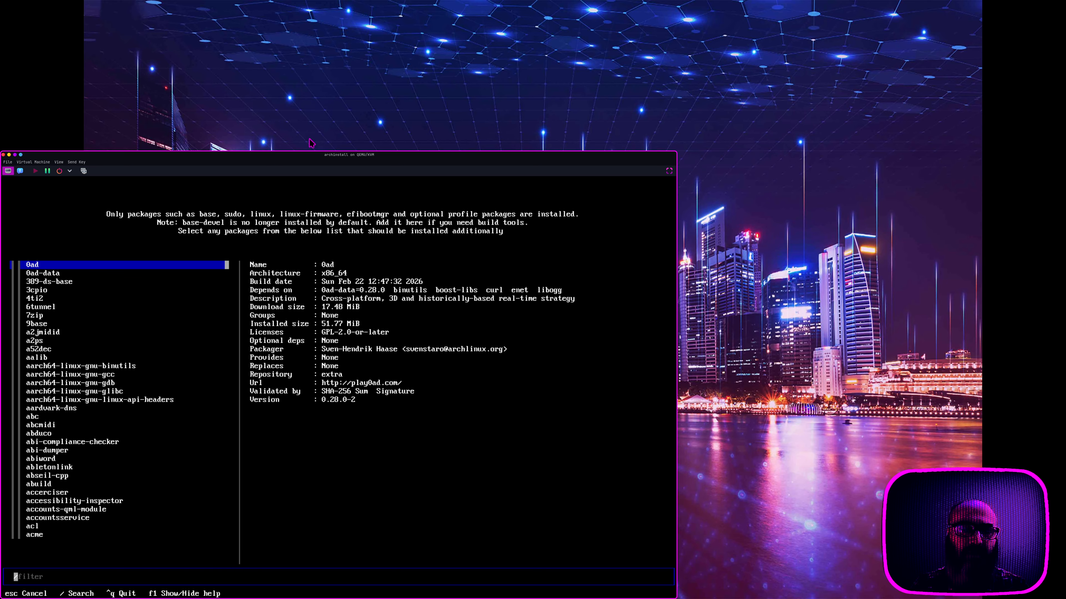
type("fast")
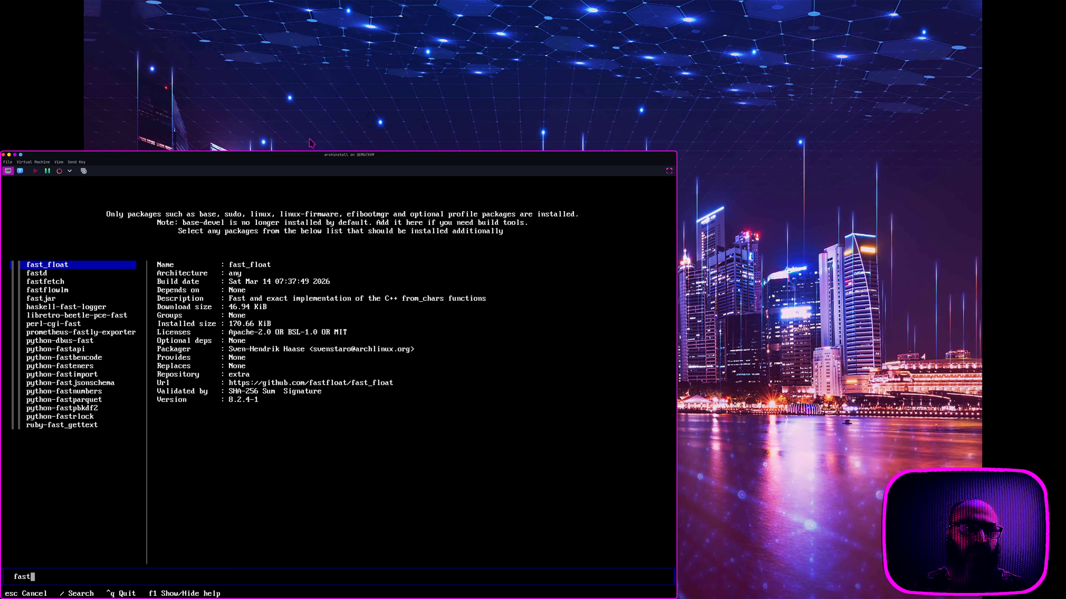
key("Tab")
key("Down")
key("Down")
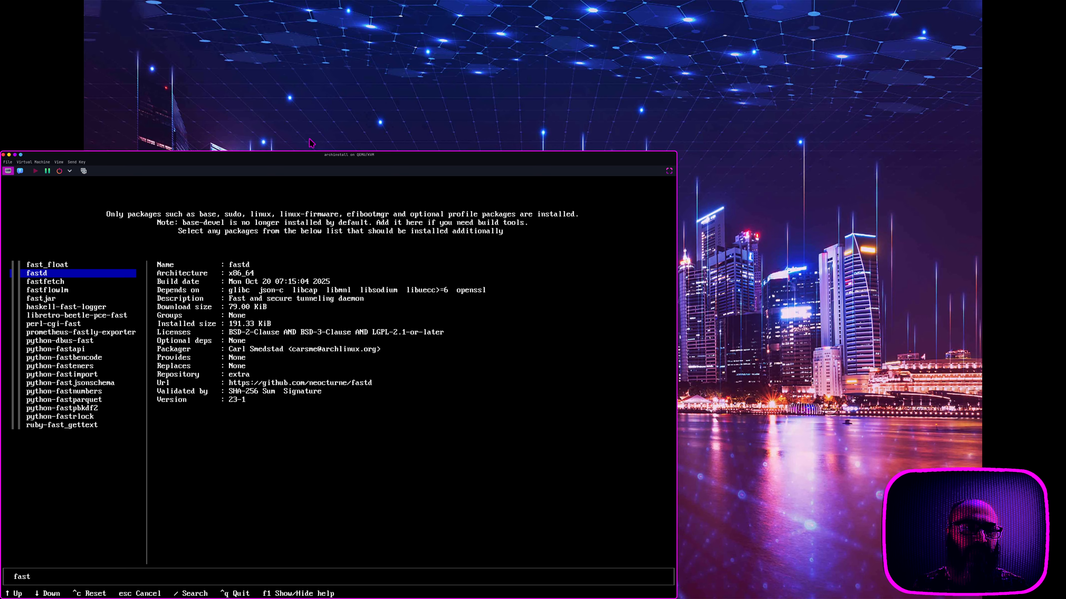
- Replace the package filter with flat and mark the flatpak package for installation
key("/")
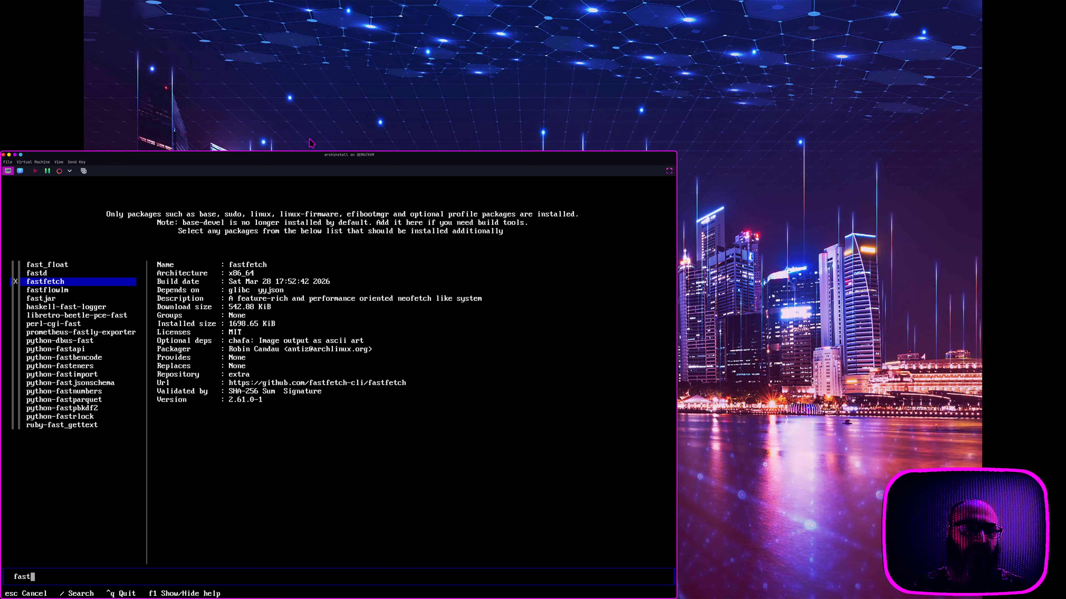
key("BackSpace")
key("BackSpace")
key("BackSpace")
key("BackSpace")
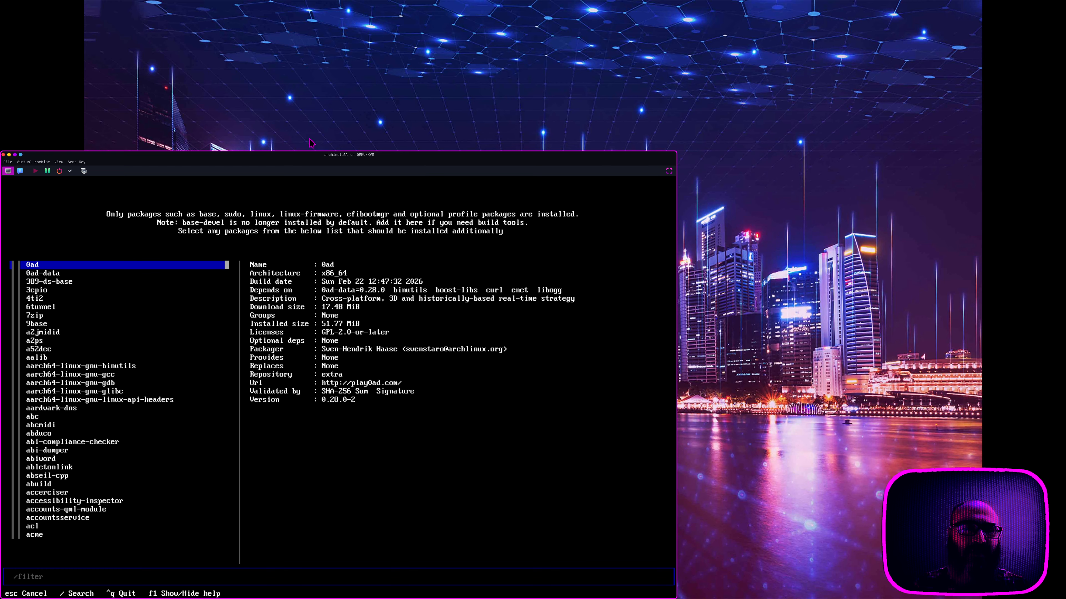
type("flat")
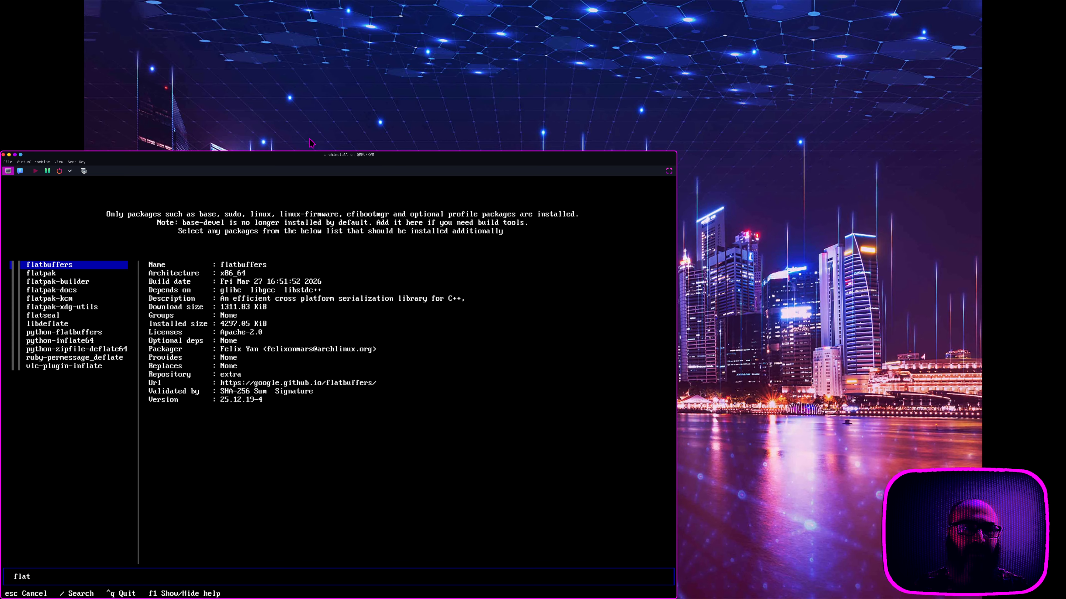
key("Return")
key("Down")
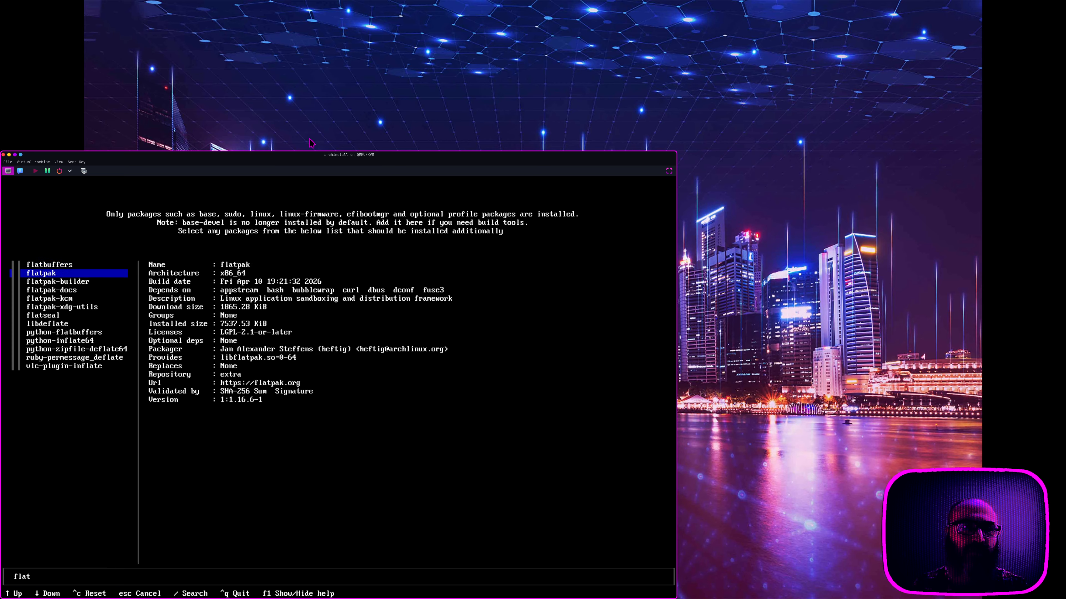
key("slash")
key("slash")
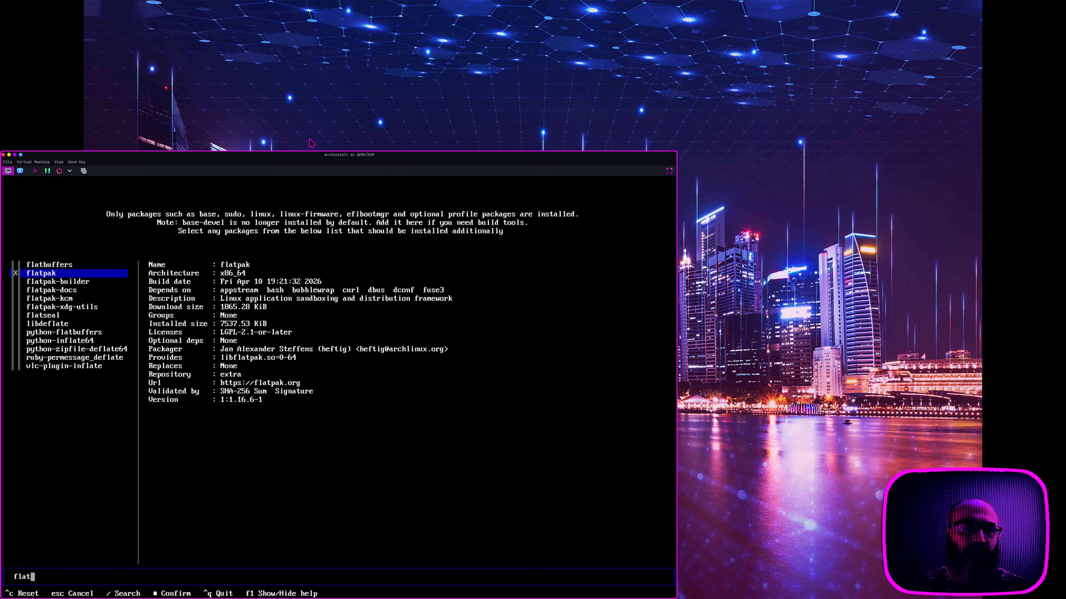
- Clear the flat package filter and confirm the selection of additional packages
key("BackSpace")
key("BackSpace")
key("BackSpace")
key("BackSpace")
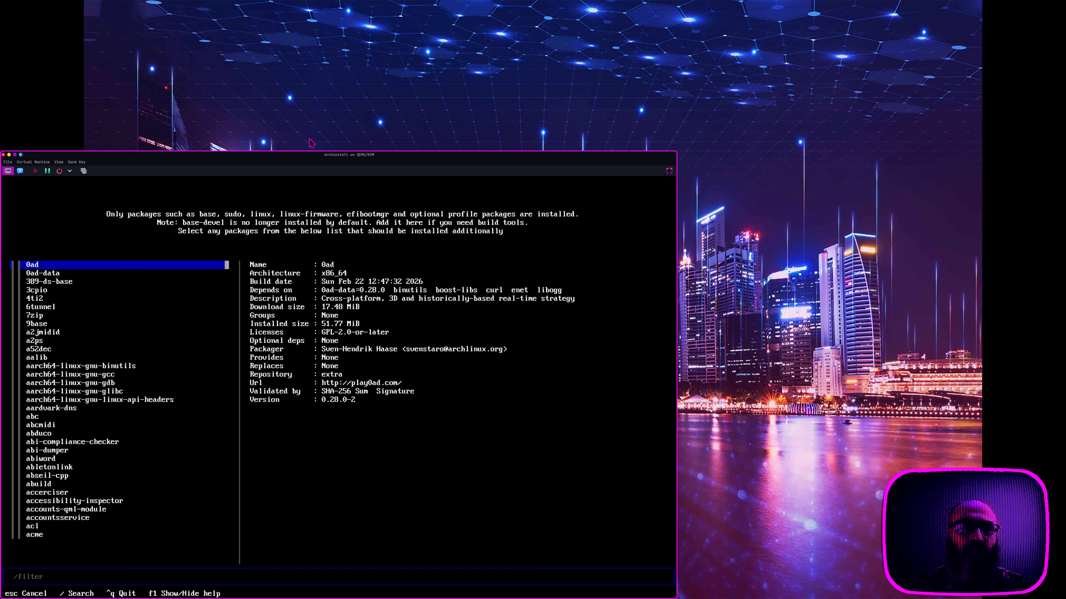
key("Escape")
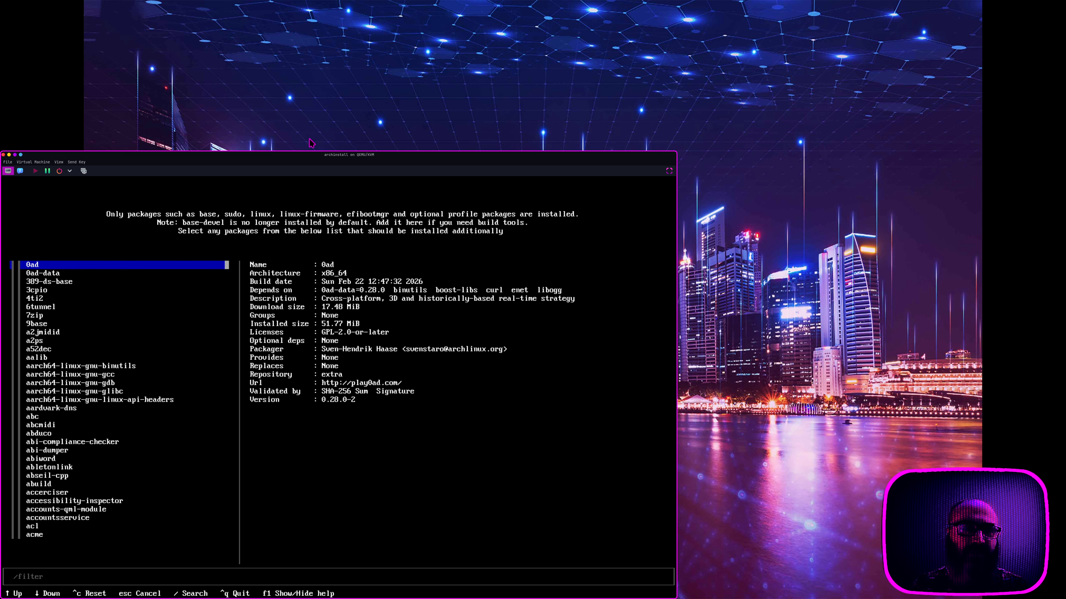
key("Return")
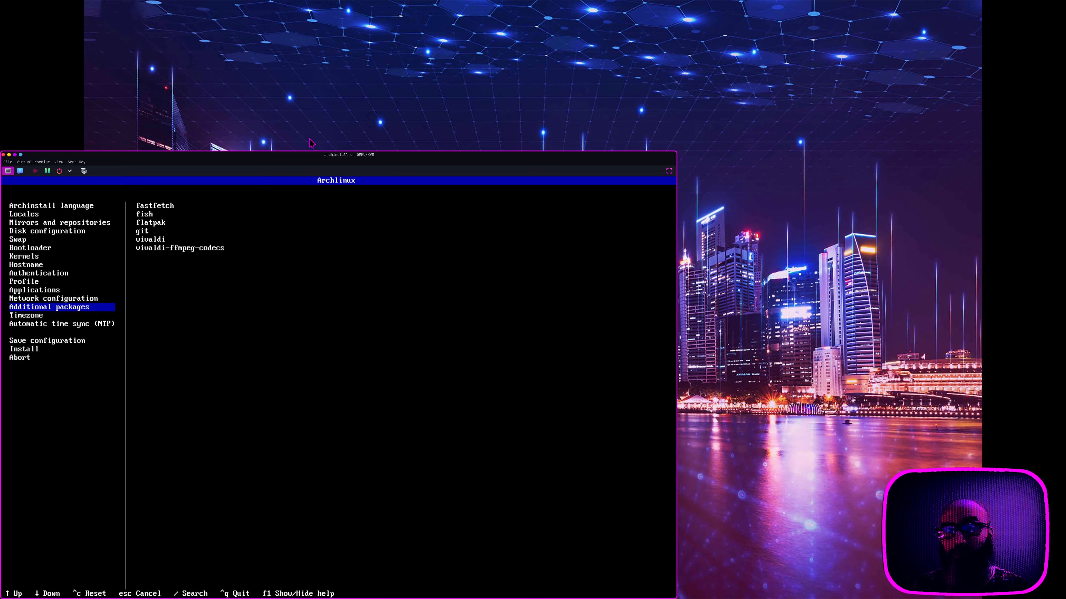
- Set the timezone to Europe/Stockholm, filtering the timezone list with stock
key("Down")
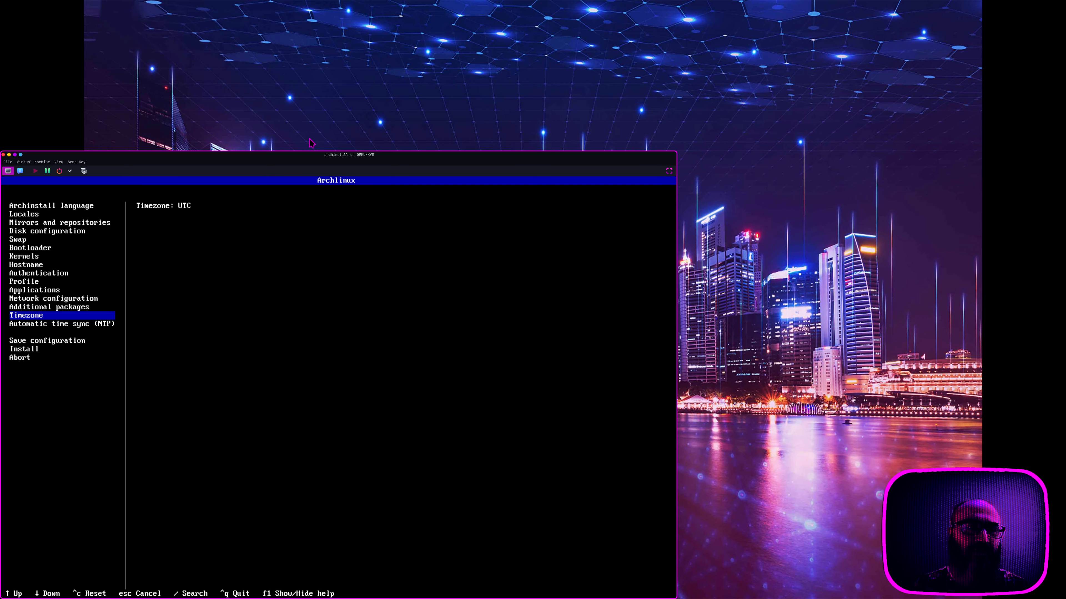
key("Up")
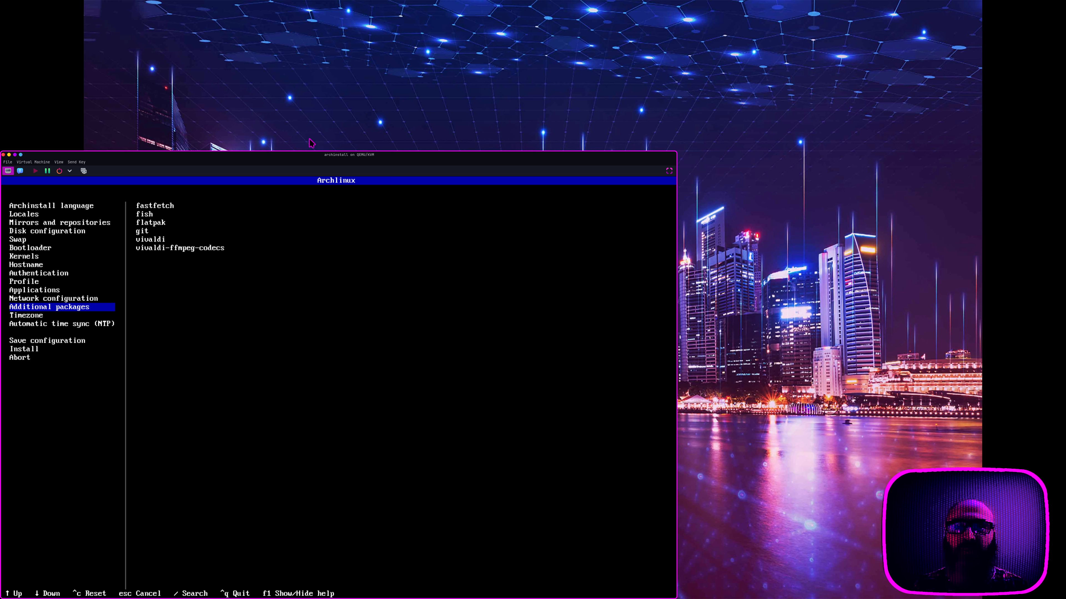
key("Down")
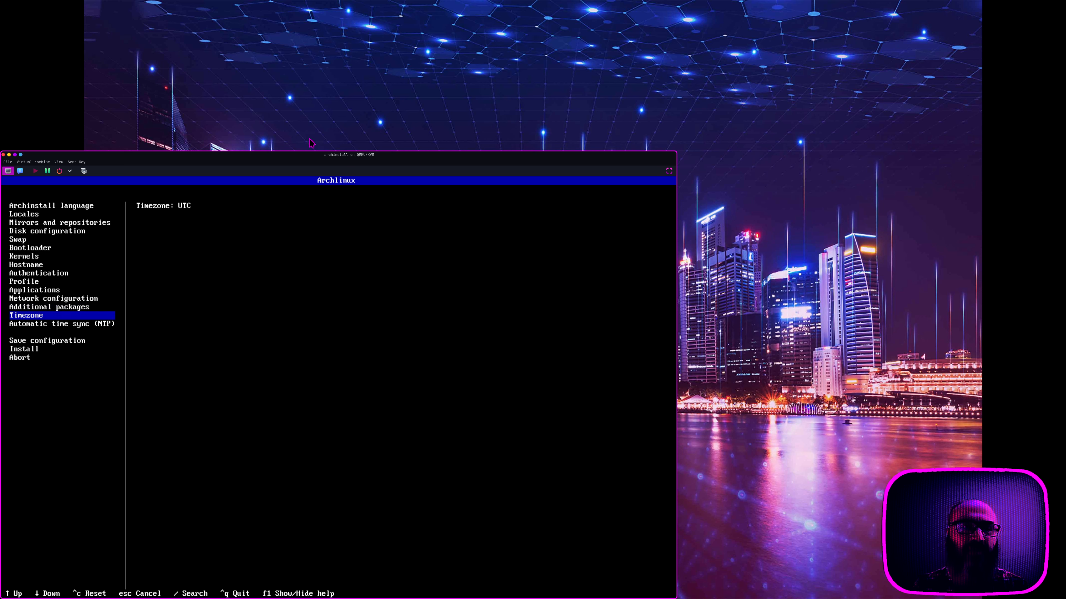
key("Return")
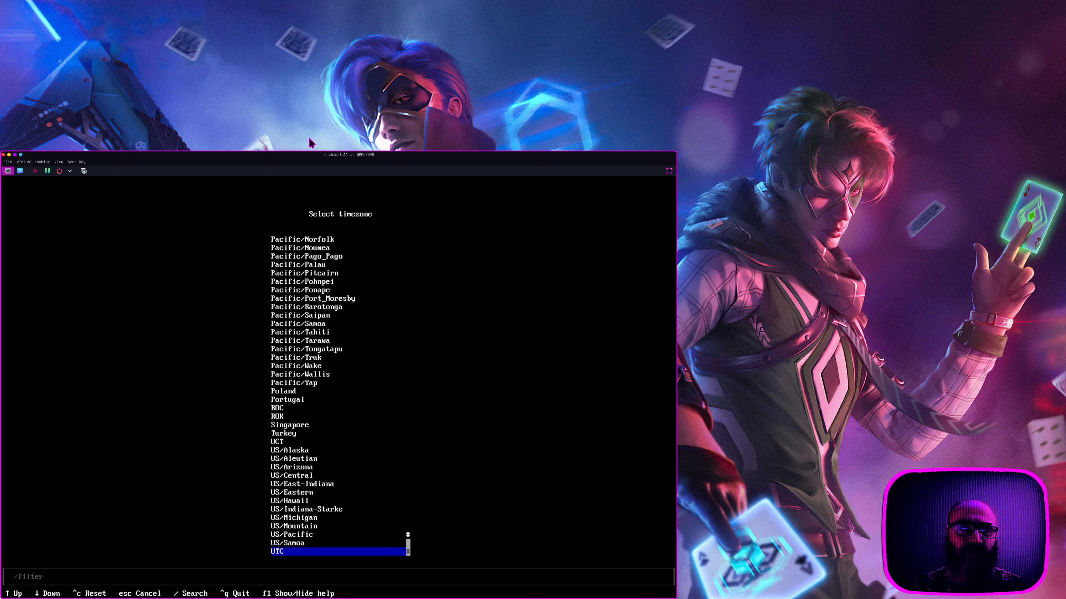
key("slash")
type("stock")
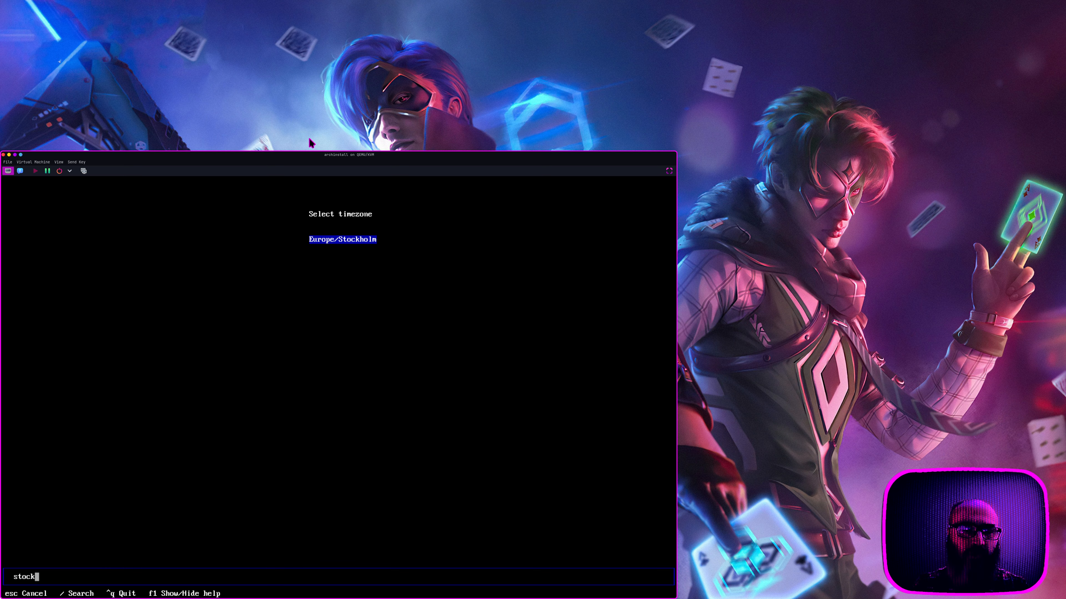
key("Return")
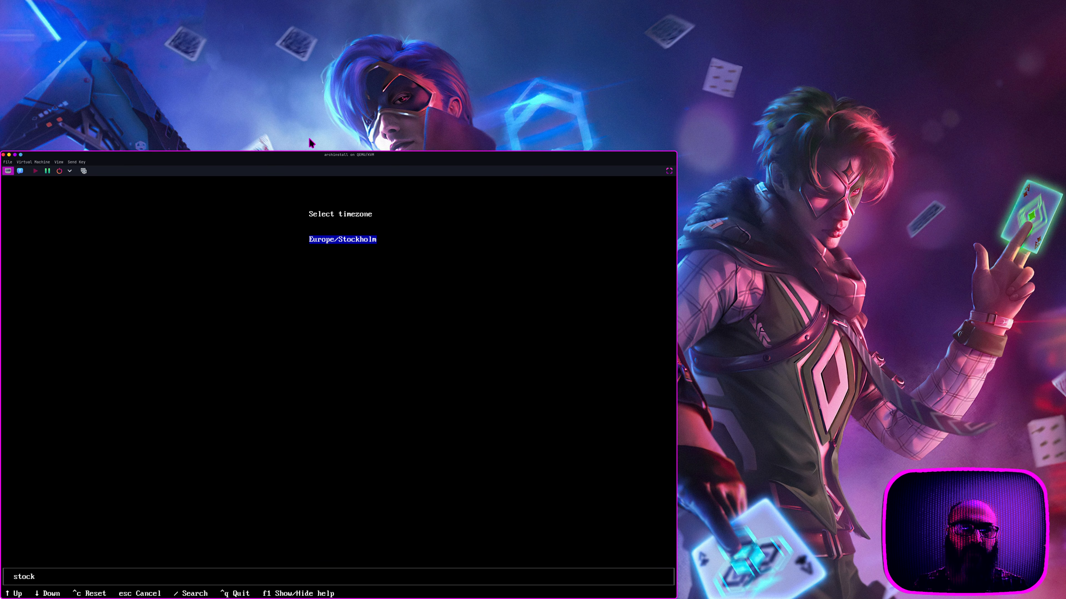
key("Return")
- Start the installation and accept applying the specified configuration
key("Down")
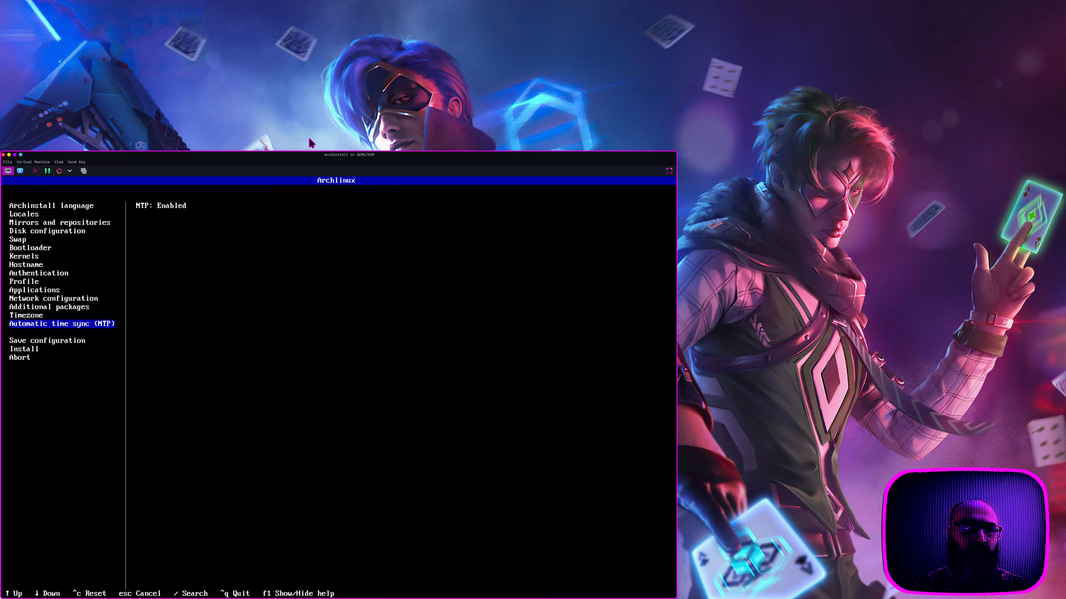
key("Down")
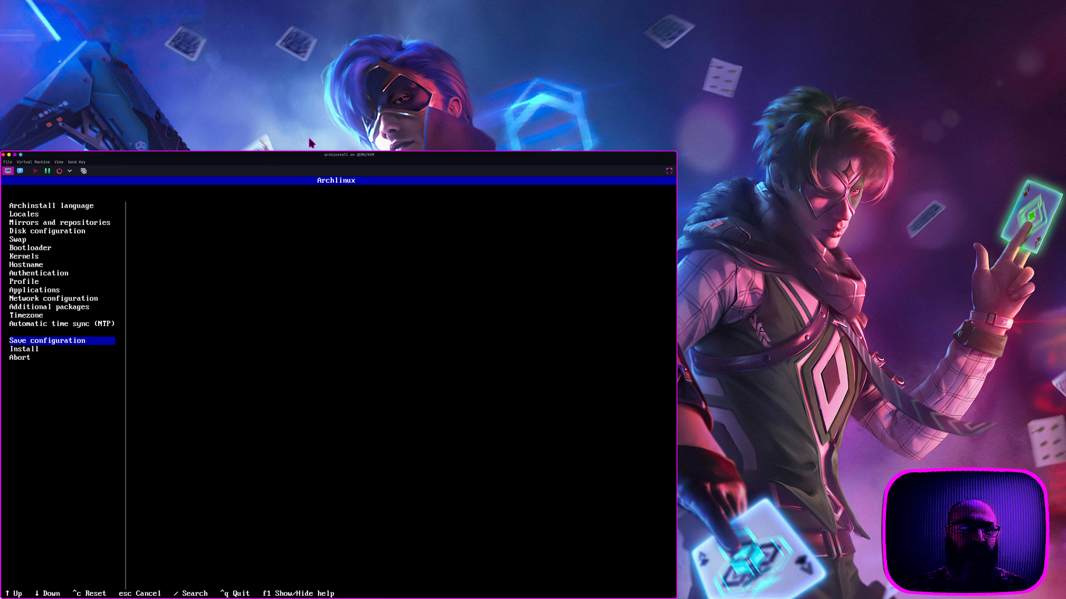
key("Down")
key("Return")
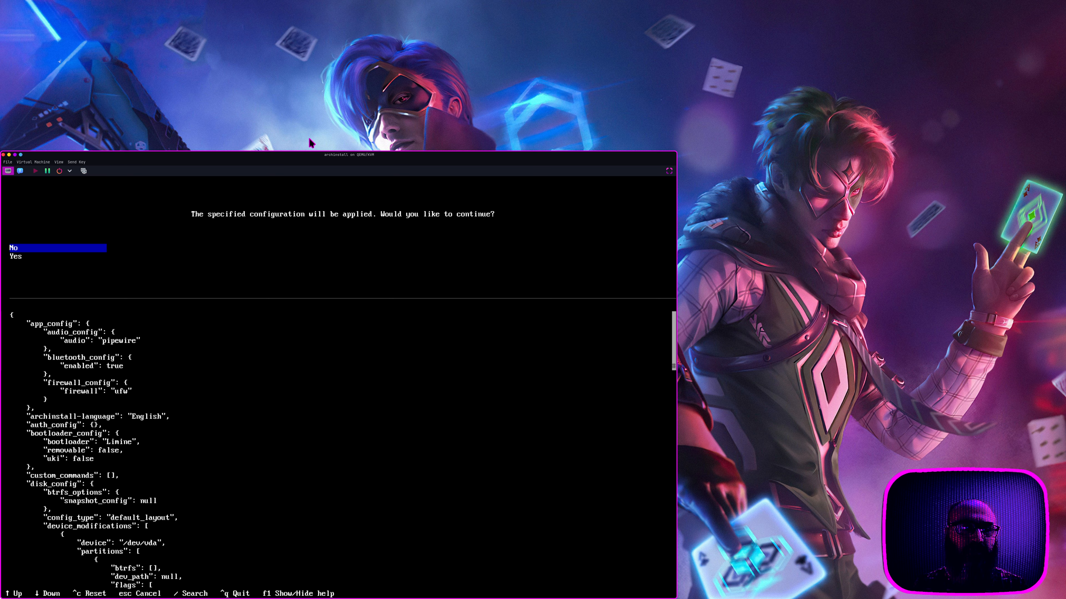
key("Down")
key("Return")
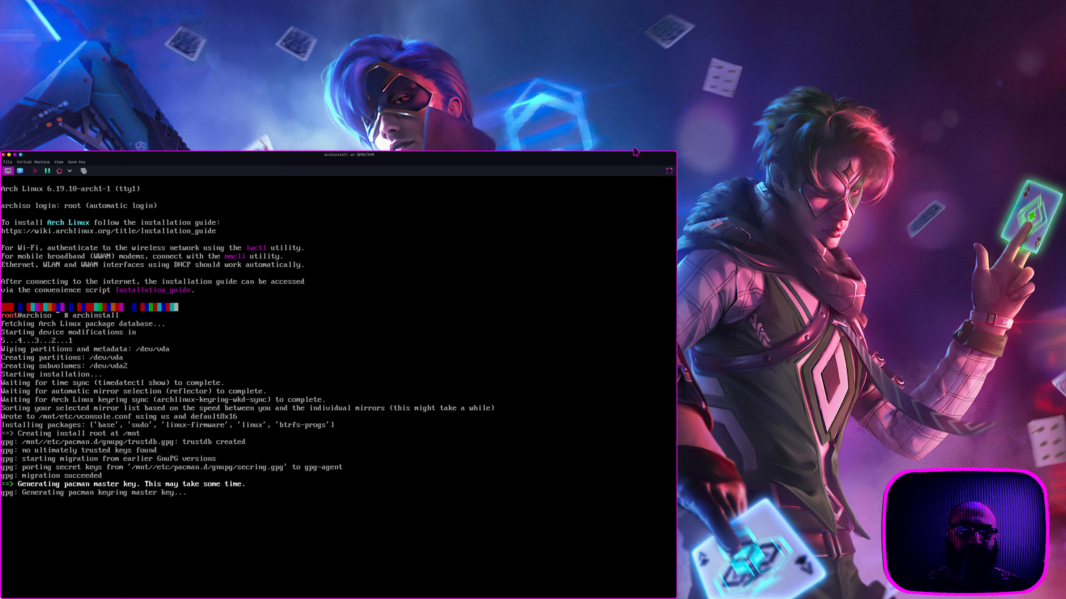
- Shrink the archinstall virtual machine window to about the lower half of the desktop's height
left_click_drag(667, 152, 517, 321)
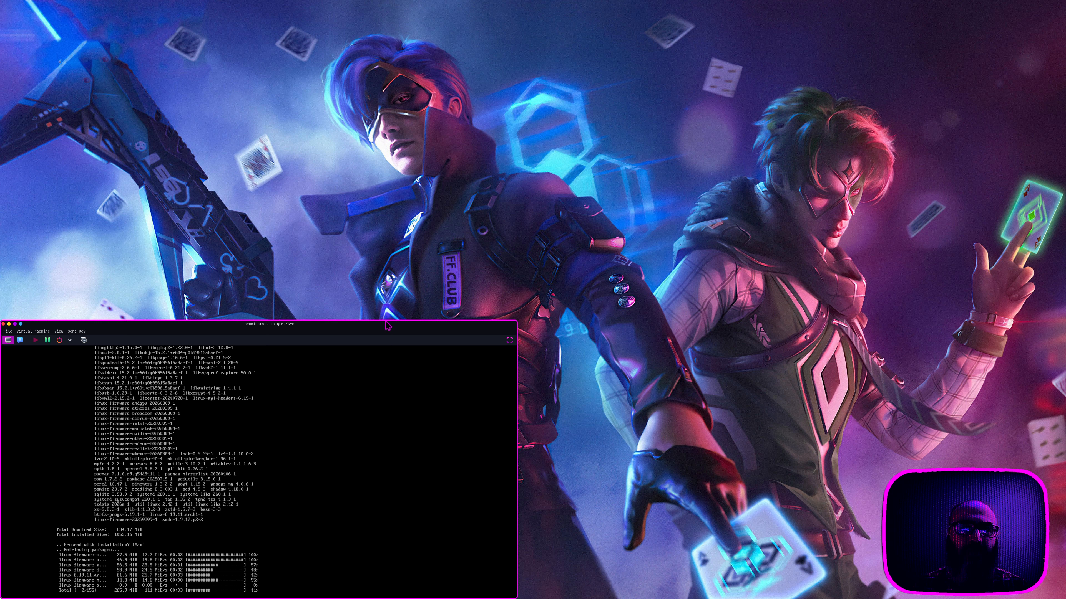
right_click(326, 328)
left_click(301, 326)
left_click_drag(301, 326, 208, 322)
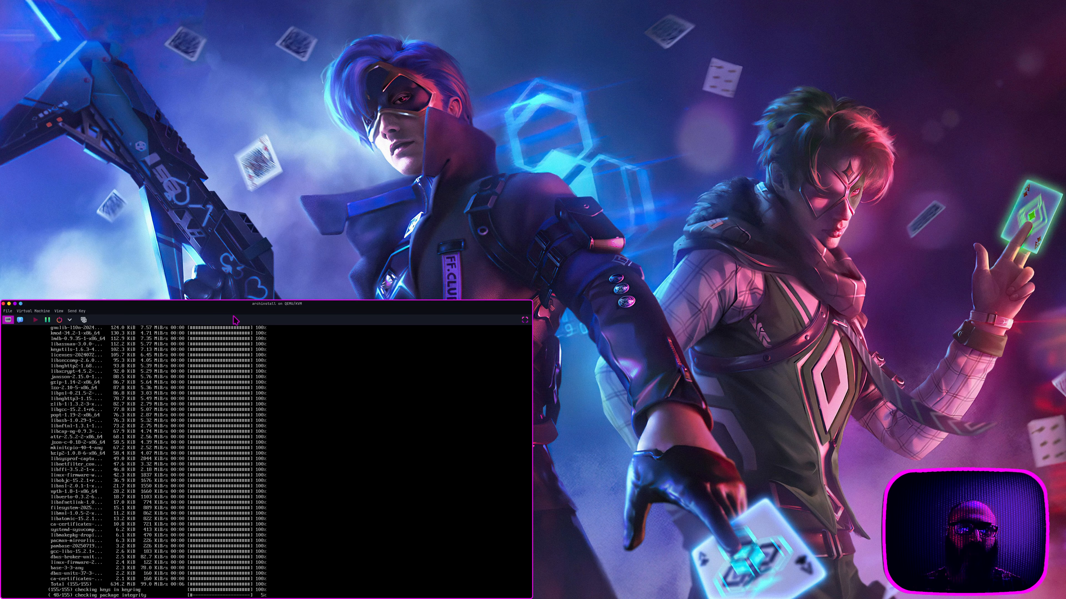
left_click(396, 179)
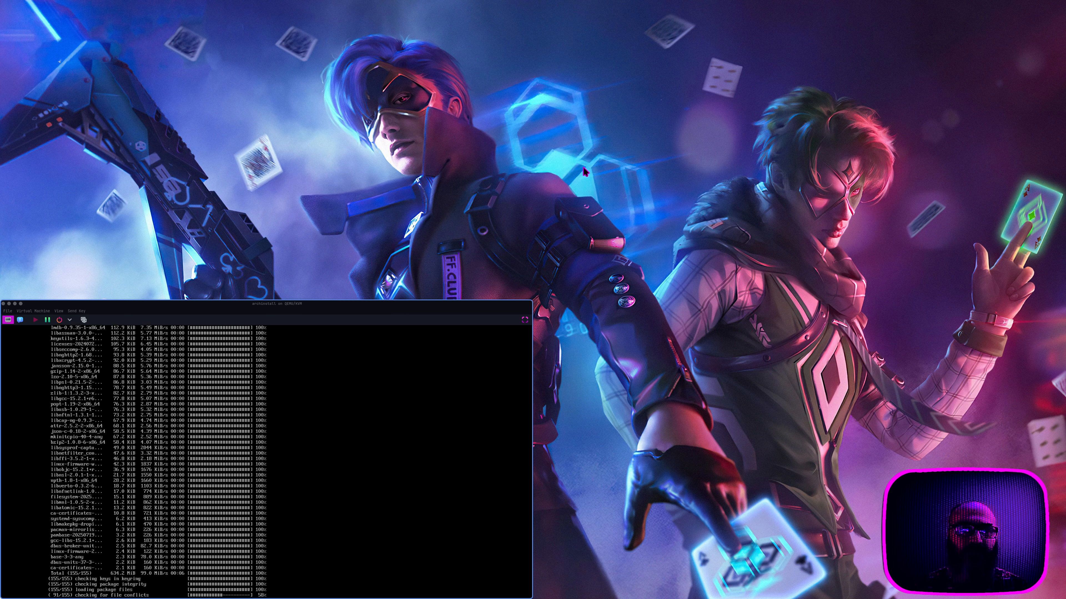
- Switch to the Vivaldi browser and view the Arch Linux Wikipedia article, the Arch Linux homepage and the ArchWiki page
mouse_move(4, 328)
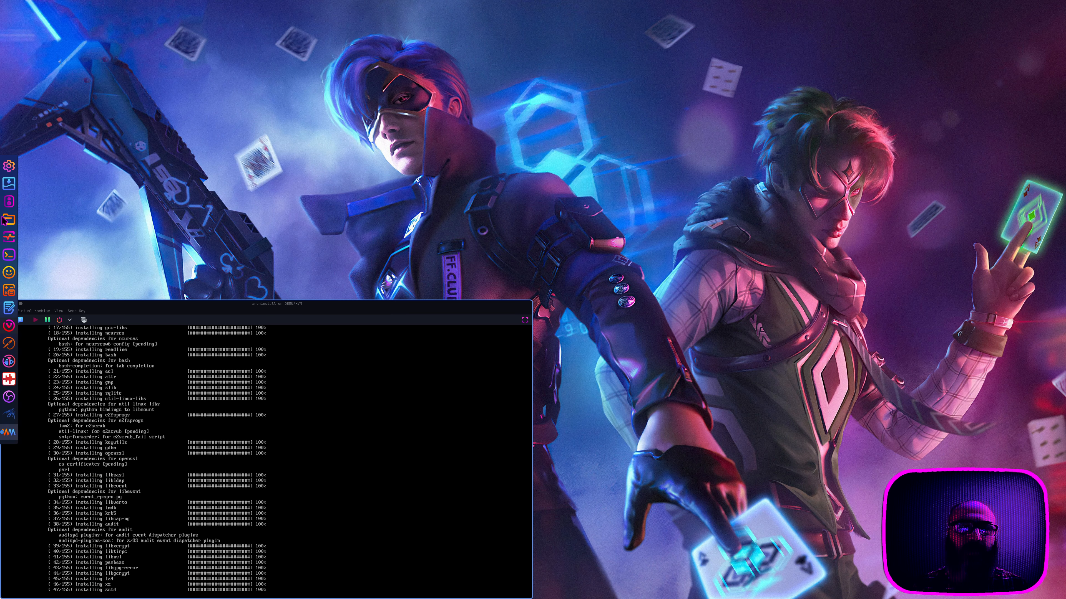
left_click(6, 329)
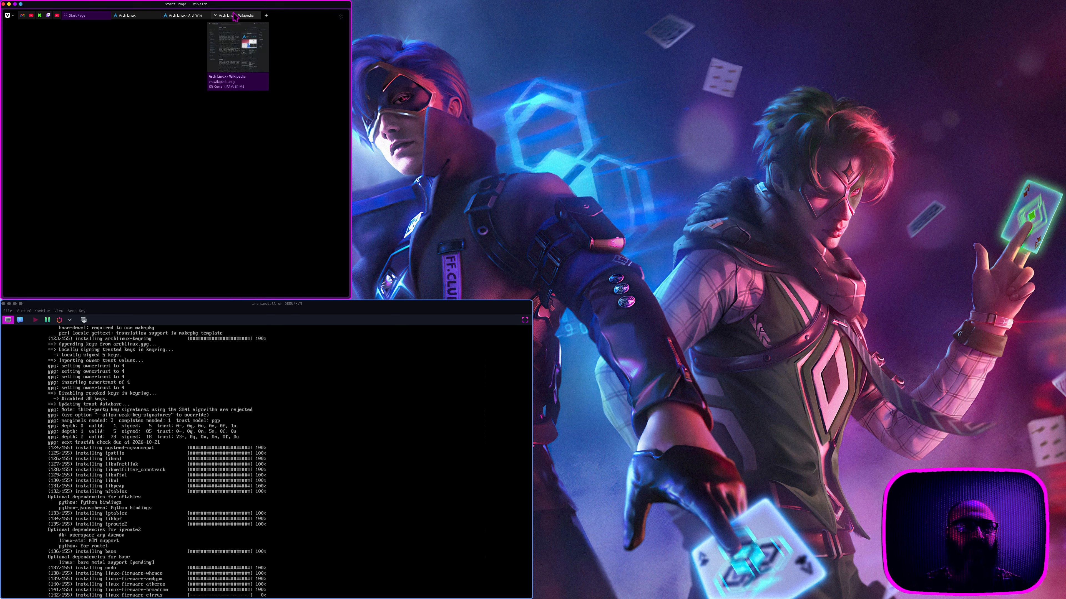
left_click(235, 16)
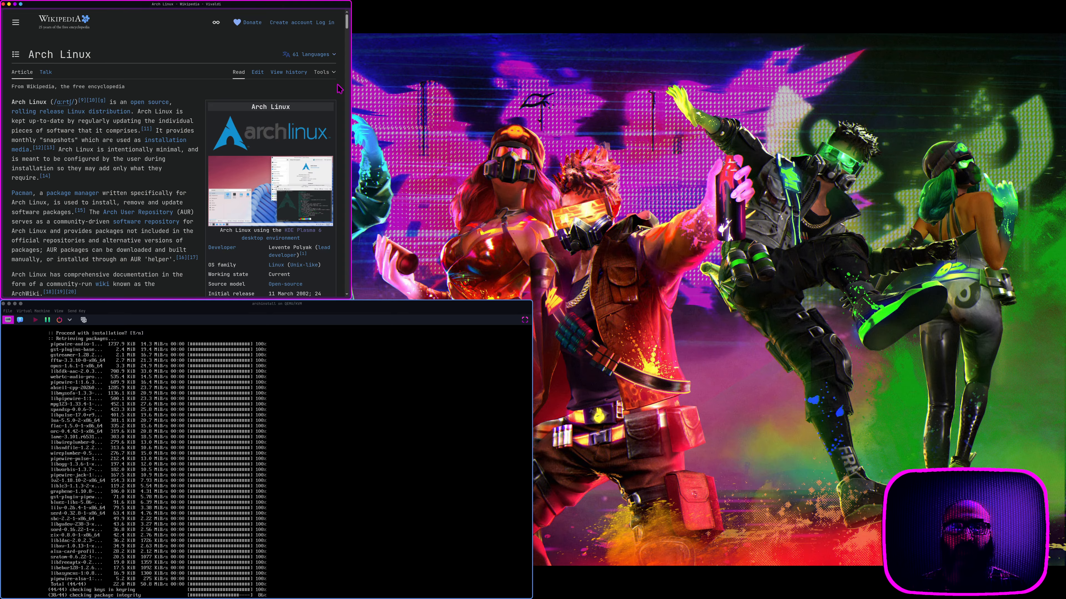
mouse_move(143, 15)
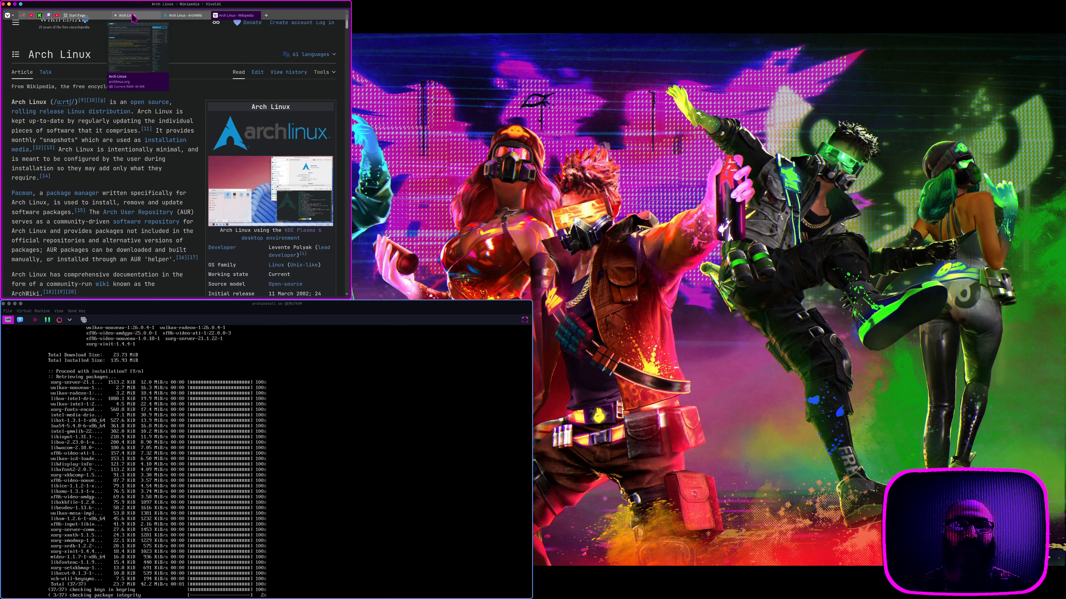
left_click(133, 17)
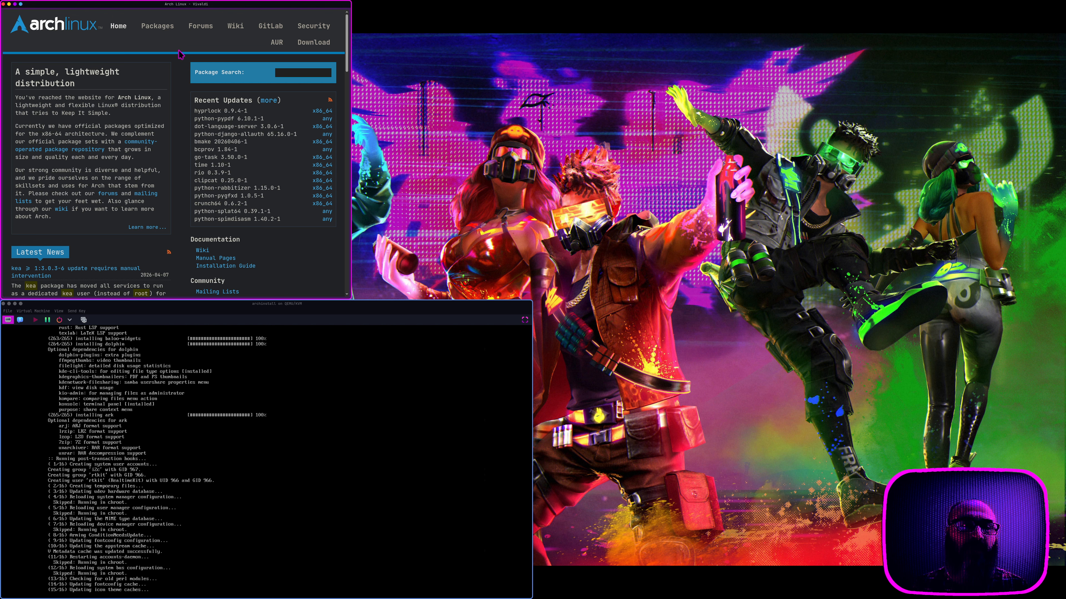
left_click(184, 14)
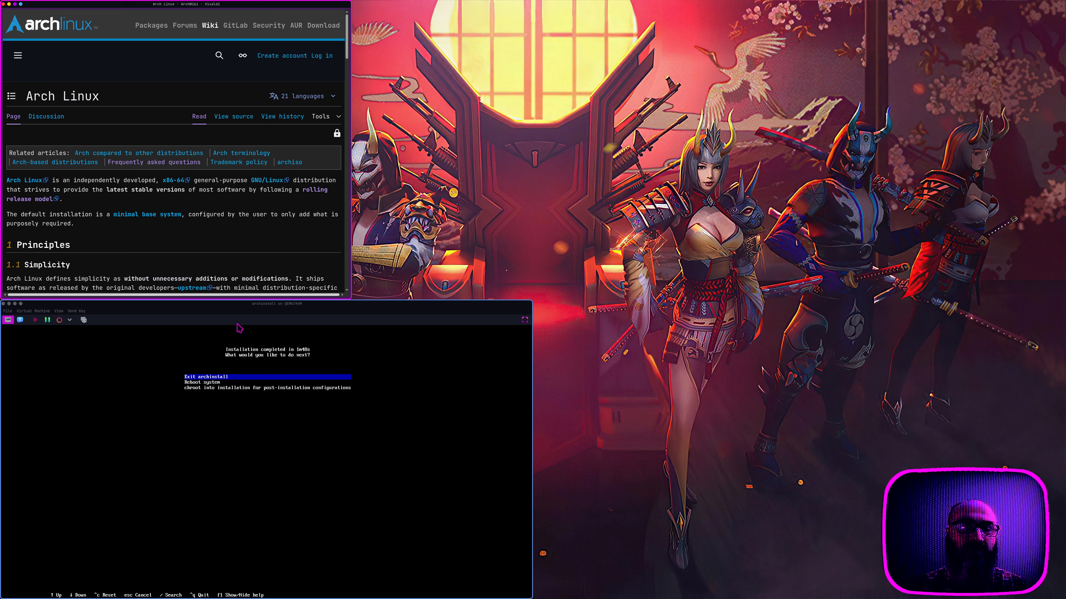
- Reboot the system from the installer's post-installation choices
key("Down")
key("Return")
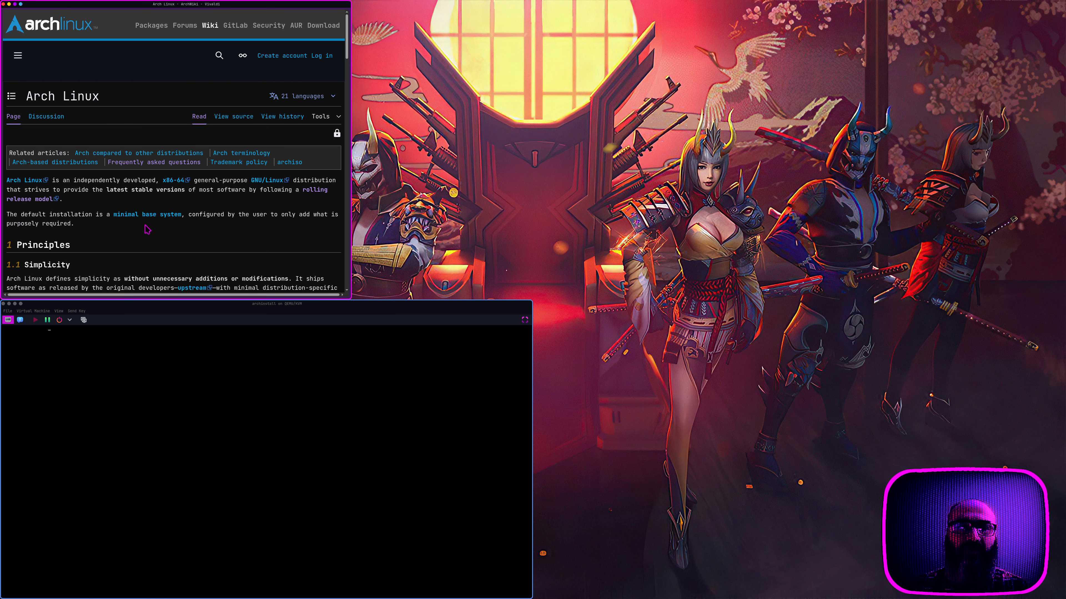
- Return the browser to its Start Page and close the Vivaldi window
mouse_move(178, 15)
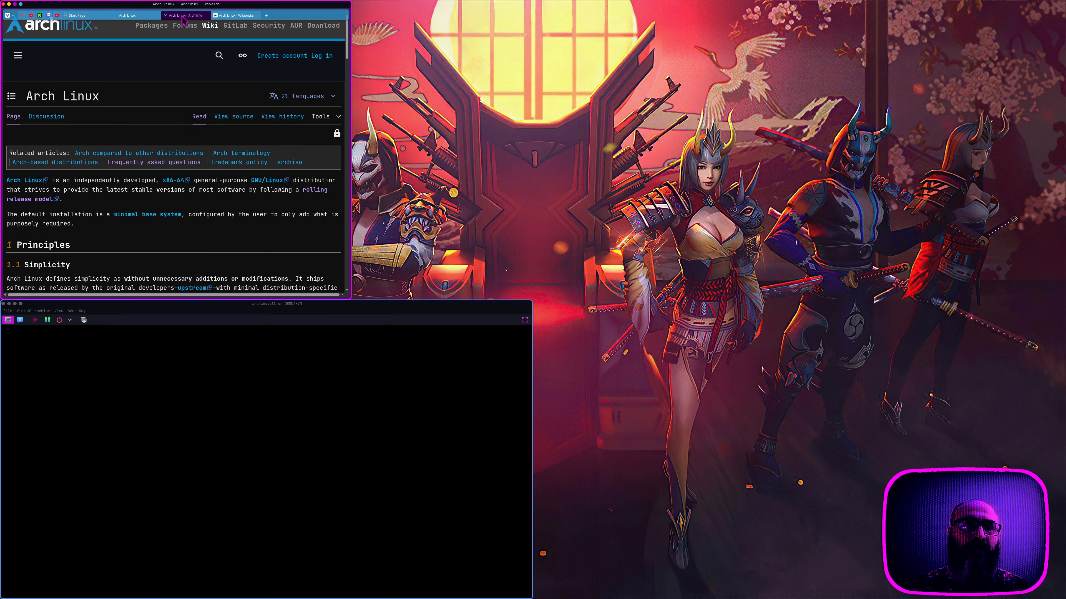
left_click(233, 17)
left_click(84, 14)
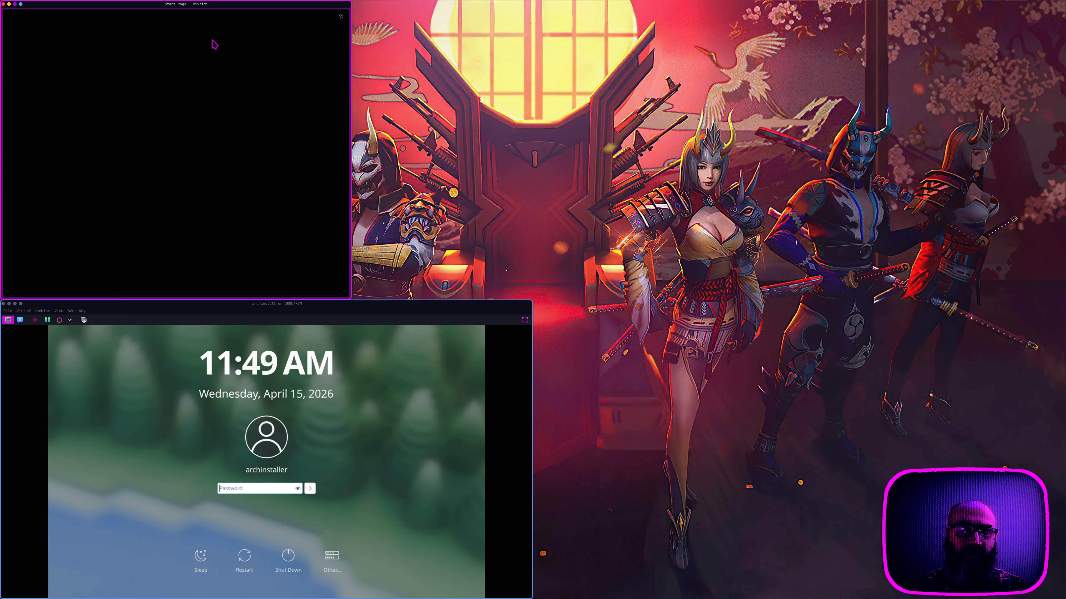
key("super+q")
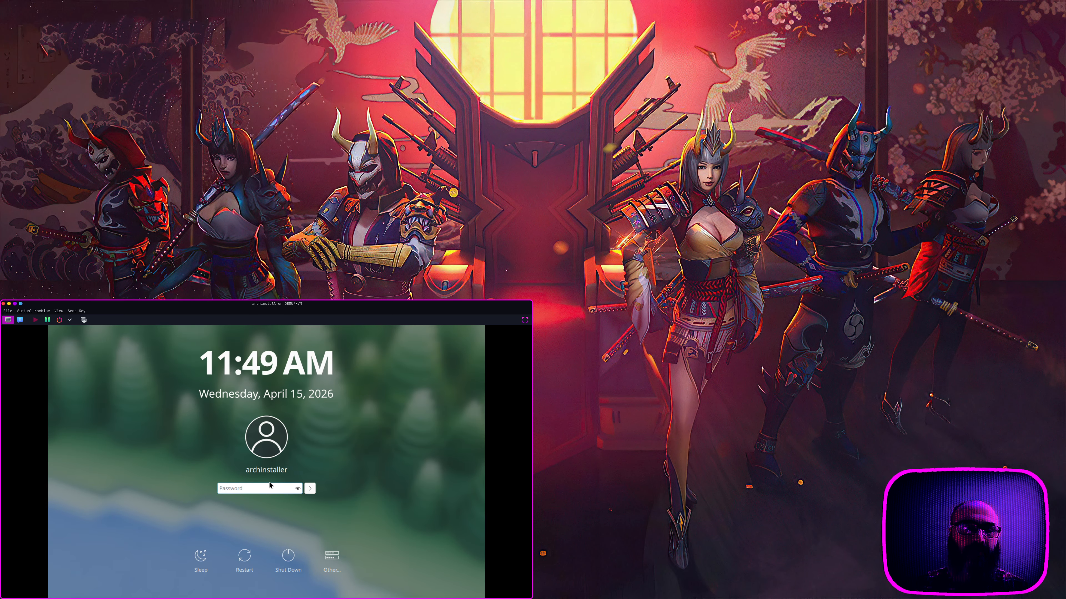
- Log in to the archinstaller account with the account password and enlarge the virtual machine window
type("••••••")
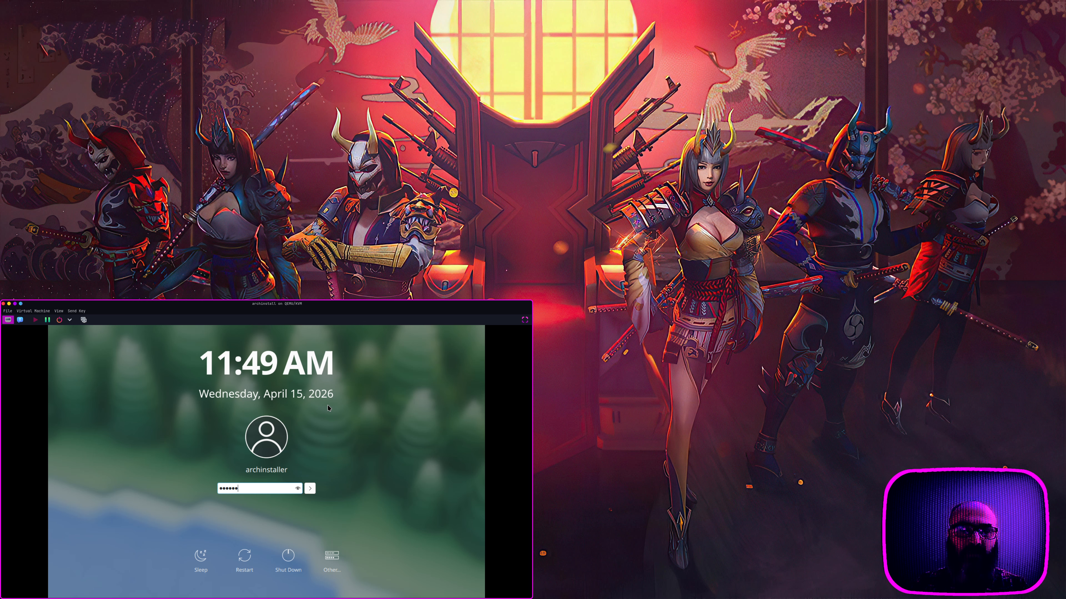
type("•••")
key("Return")
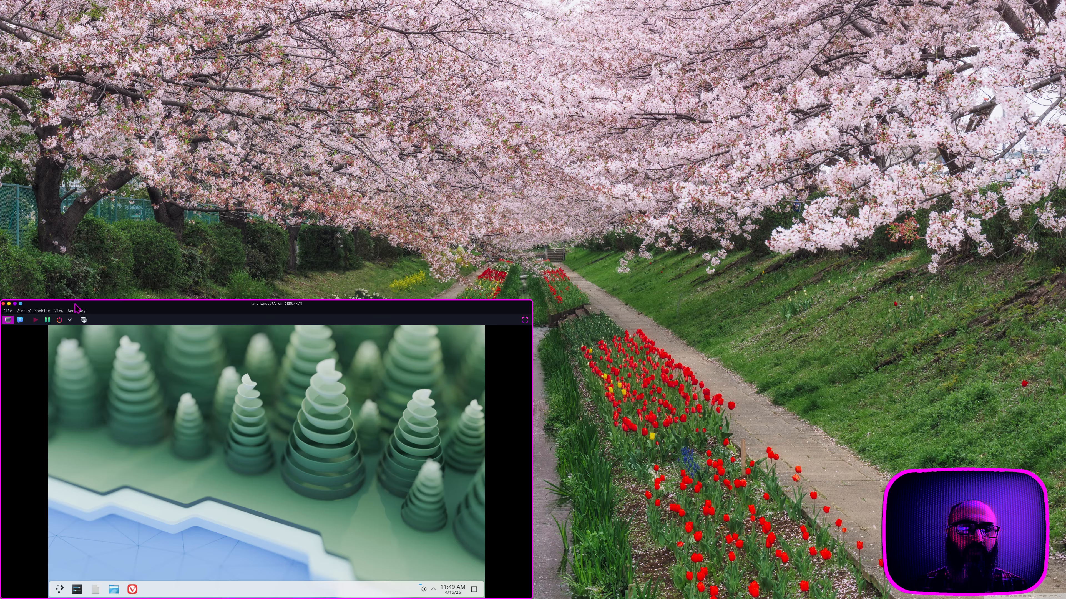
left_click_drag(531, 300, 712, 123)
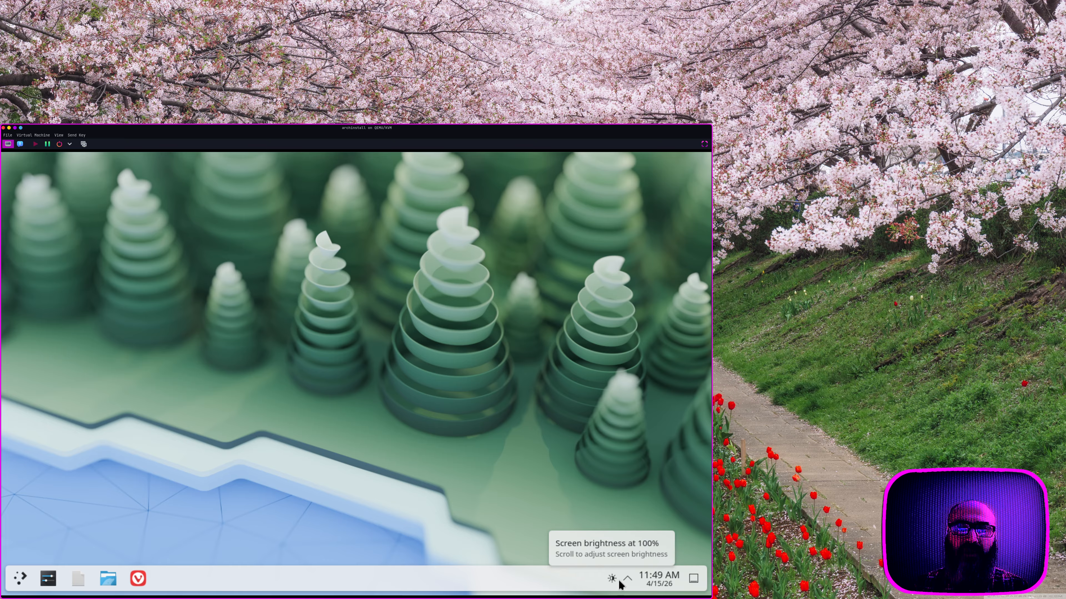
- Examine the hidden status and notification items in the virtual machine's and the host desktop's system trays
mouse_move(971, 5)
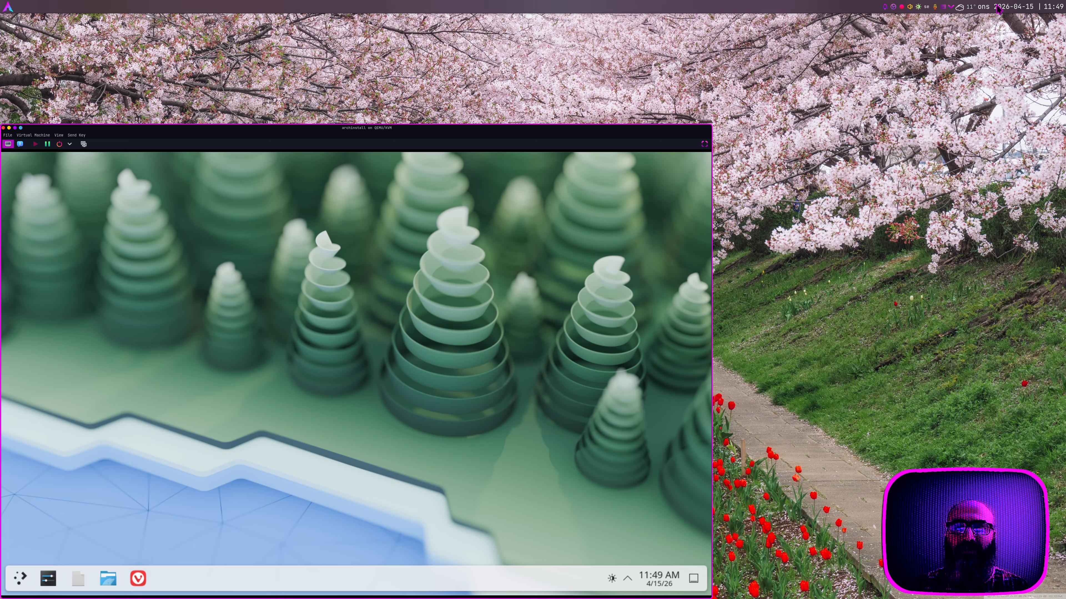
left_click(627, 579)
left_click(453, 521)
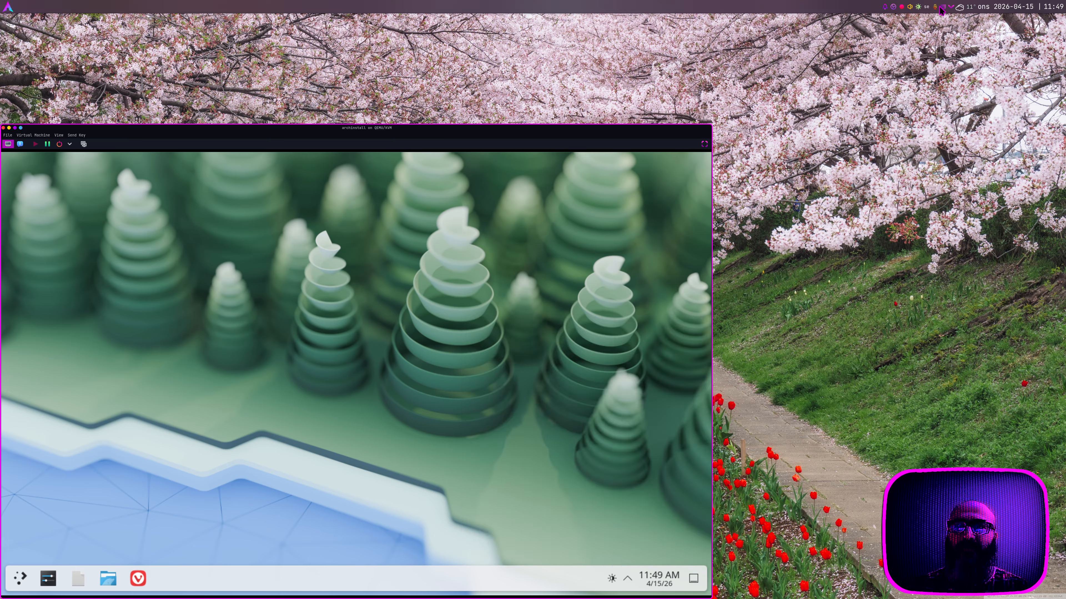
left_click(951, 8)
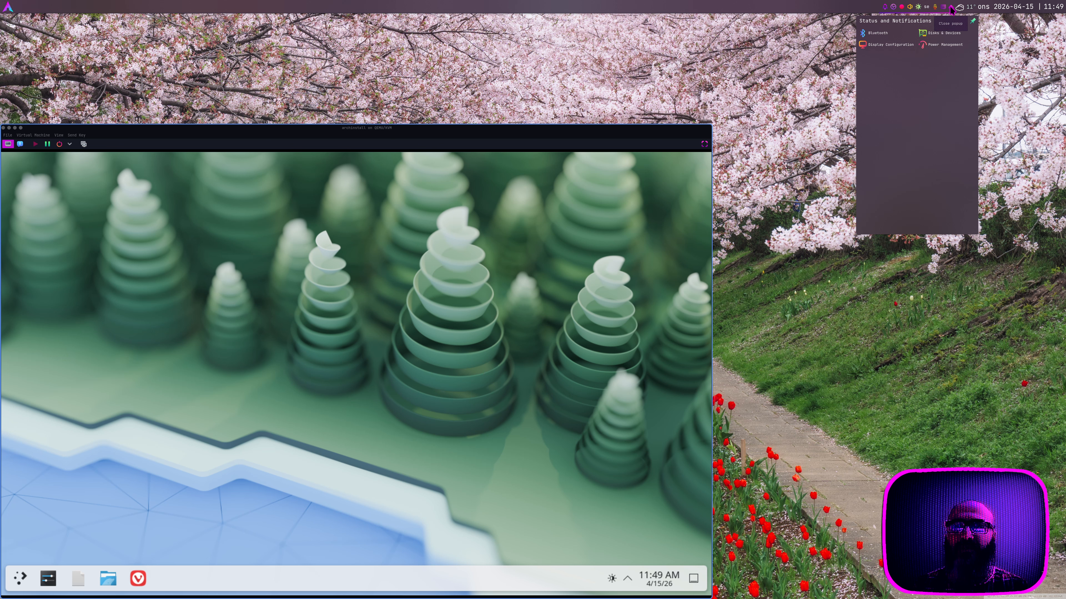
left_click(951, 7)
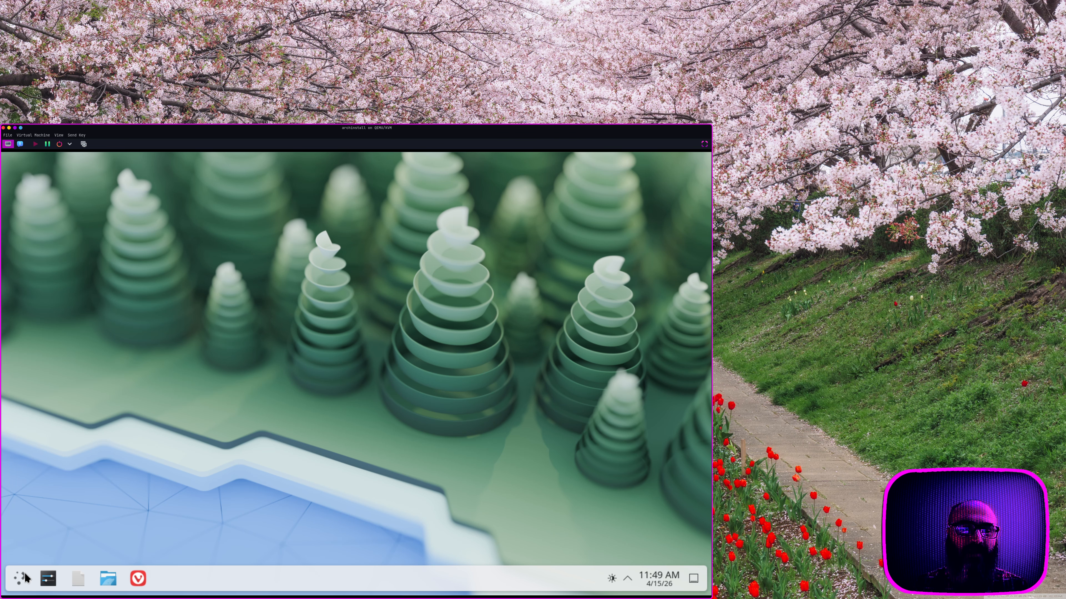
- Examine the full list of installed applications in the virtual machine's application launcher, from Advanced Network Configuration to Vivaldi
left_click(26, 579)
left_click(80, 332)
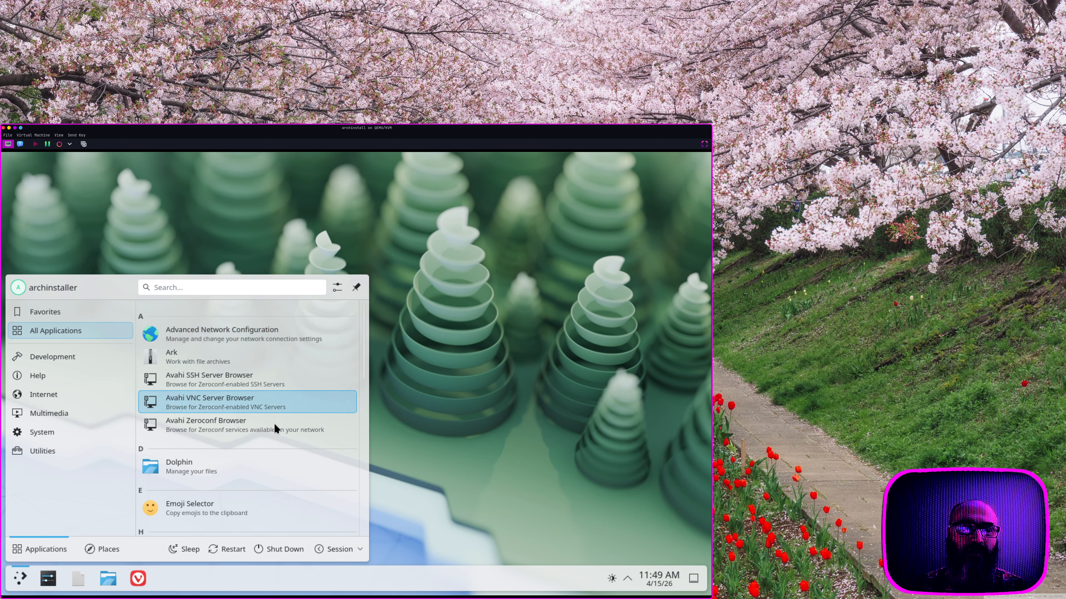
scroll(274, 422, "down", 5)
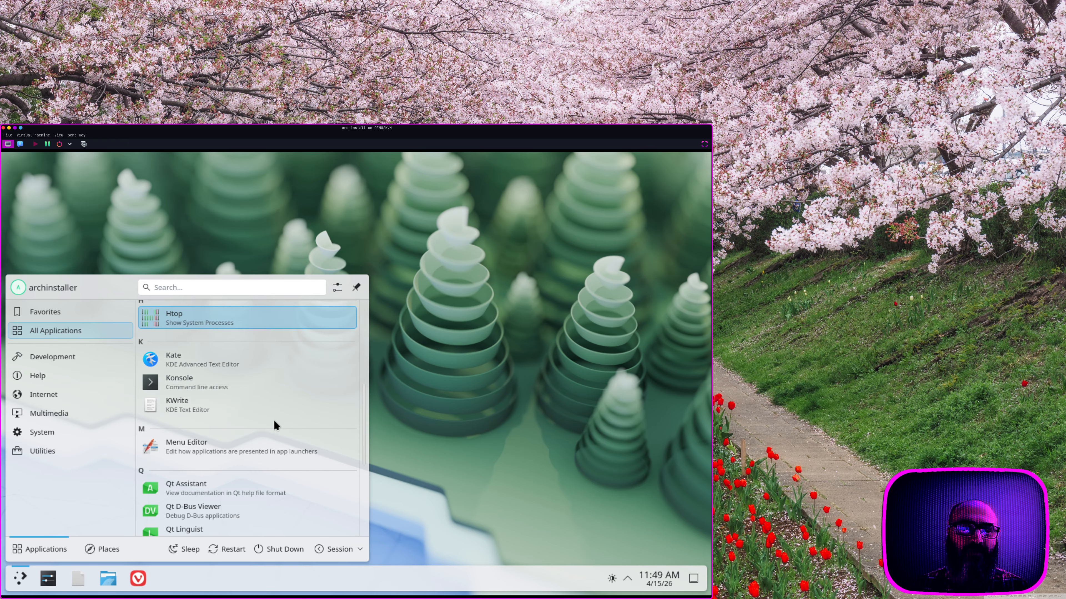
scroll(274, 421, "down", 4)
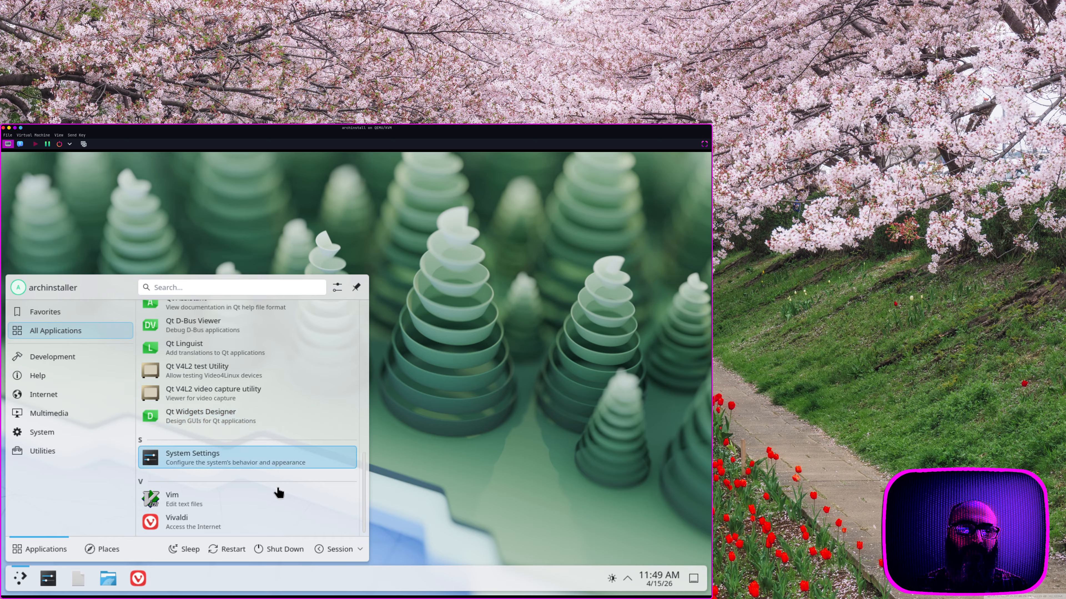
scroll(277, 481, "up", 10)
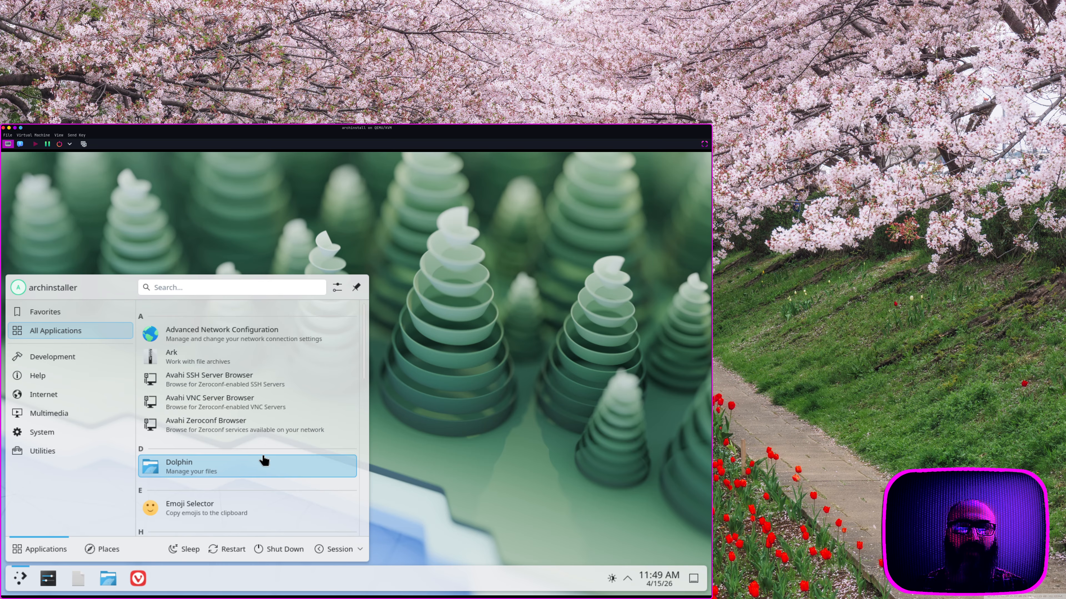
scroll(263, 453, "down", 5)
scroll(259, 457, "down", 5)
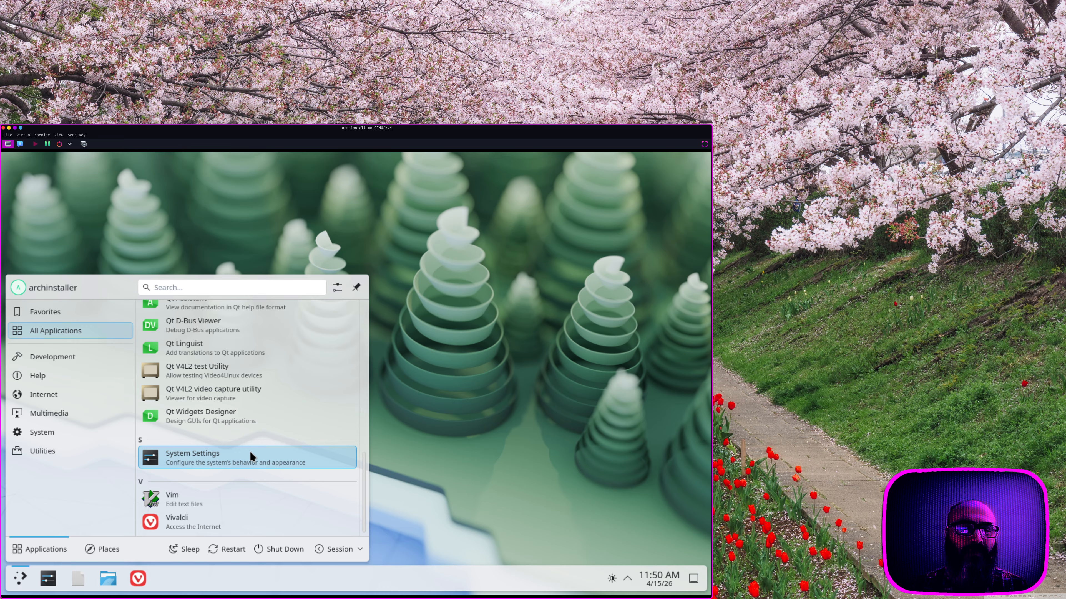
scroll(251, 455, "up", 6)
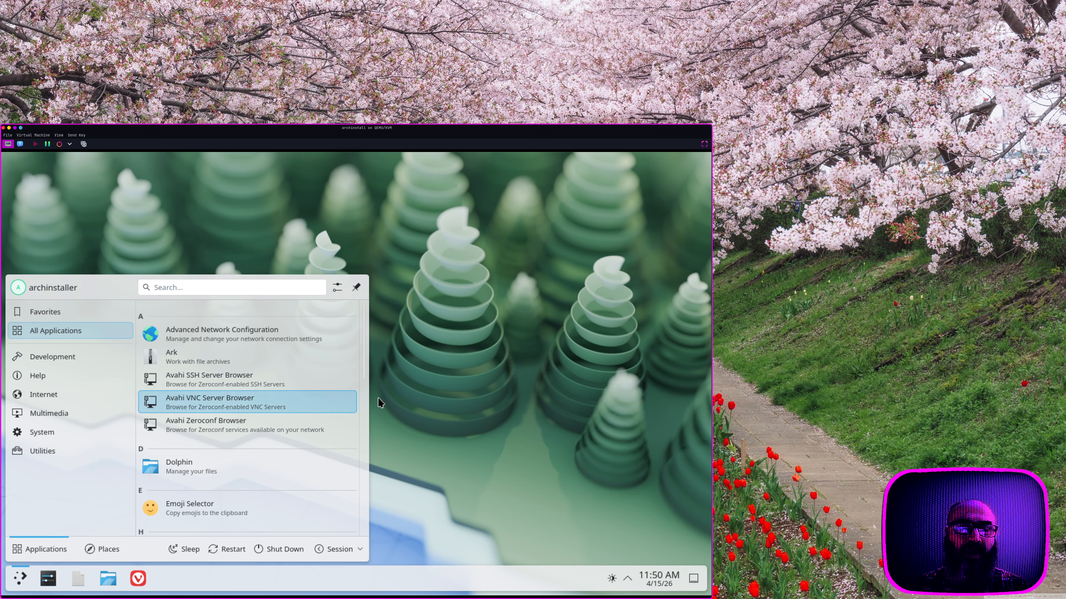
left_click(402, 387)
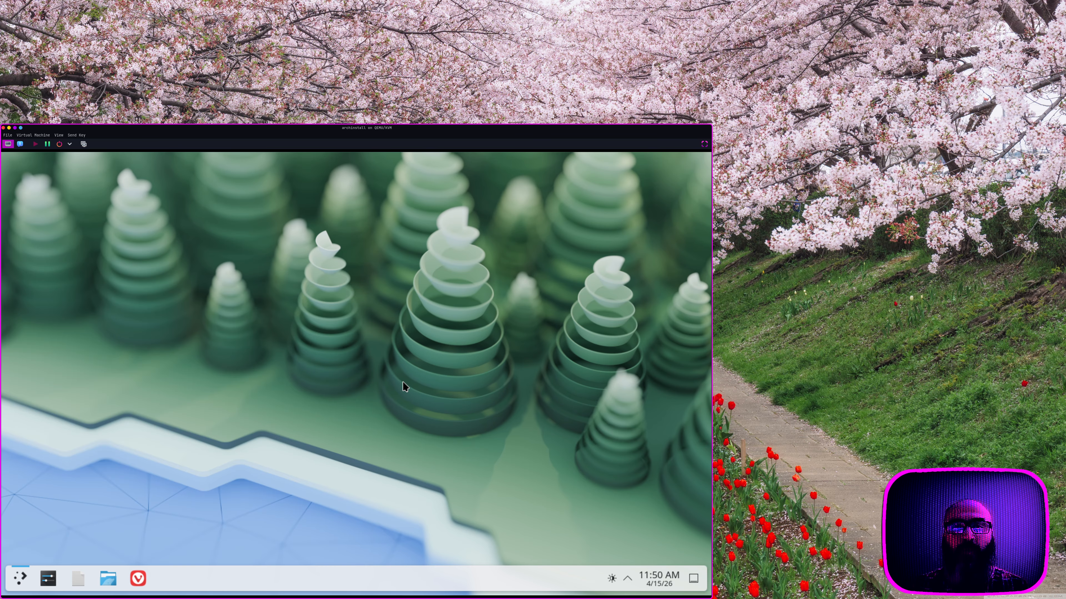
- Examine the System Settings categories and the Display & Monitor page, return to Quick Settings, and close the window
left_click(48, 579)
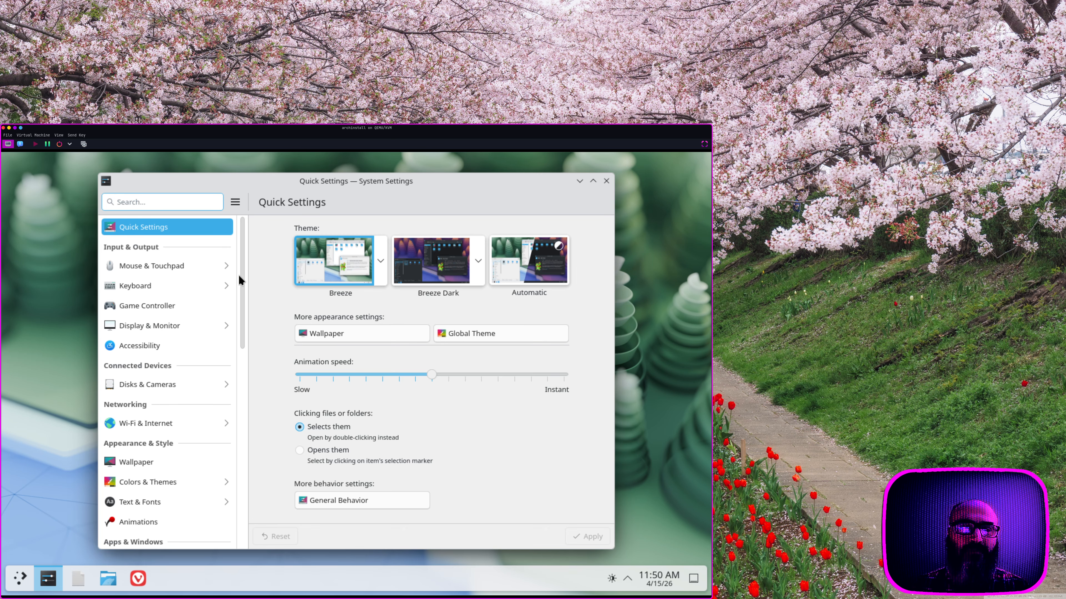
left_click(171, 327)
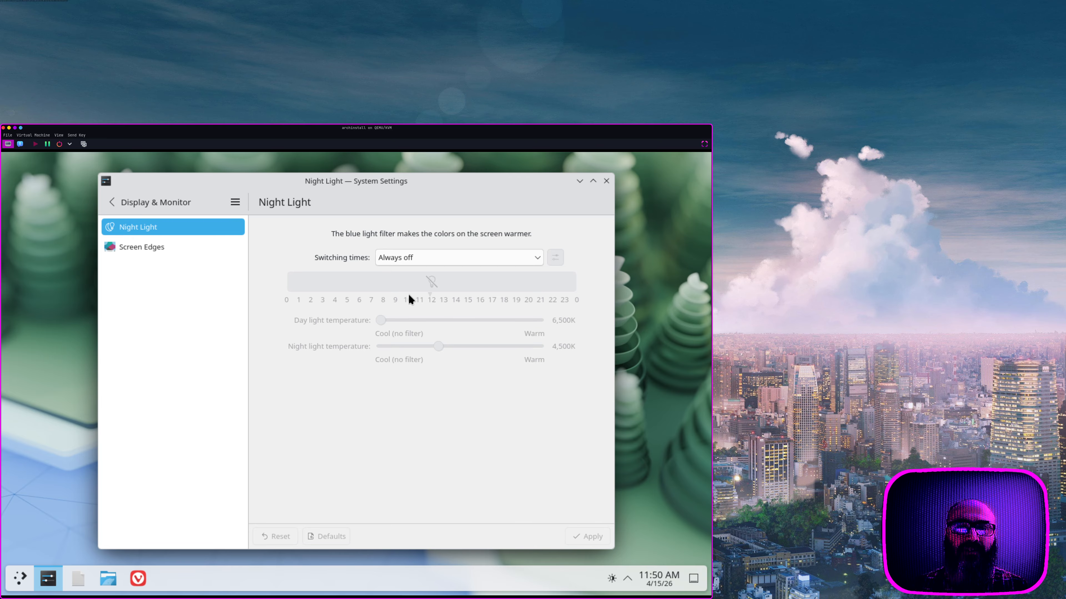
left_click(112, 202)
scroll(196, 354, "down", 10)
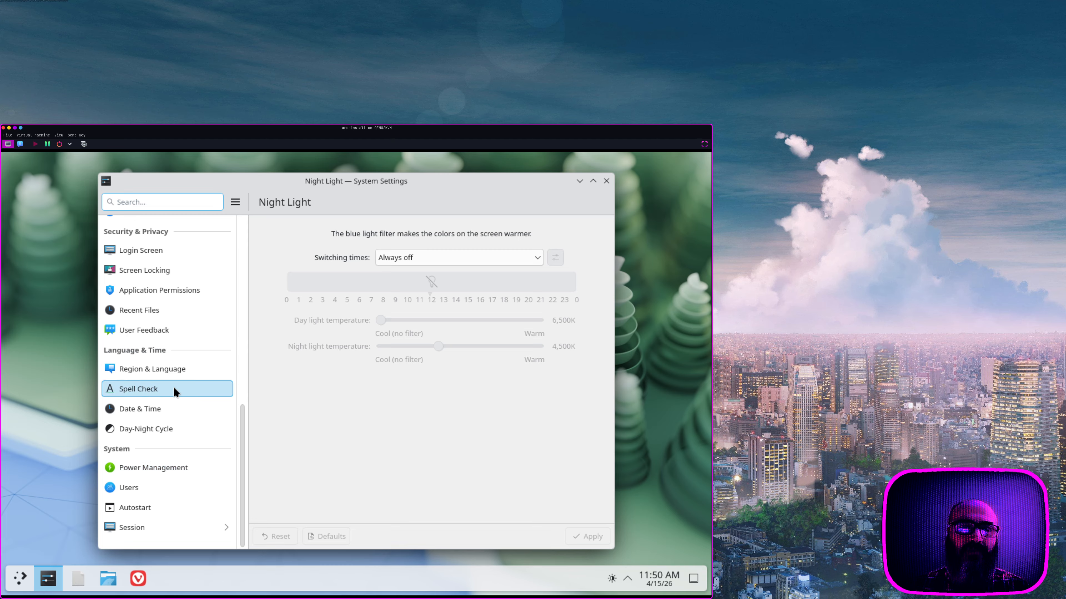
scroll(177, 408, "up", 5)
scroll(176, 407, "up", 5)
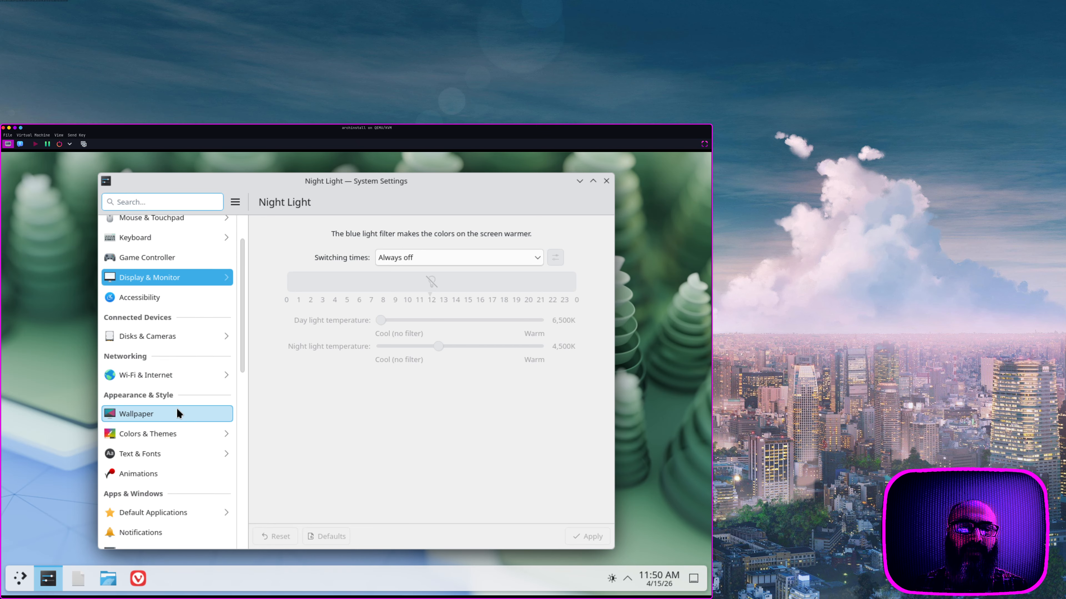
left_click(177, 223)
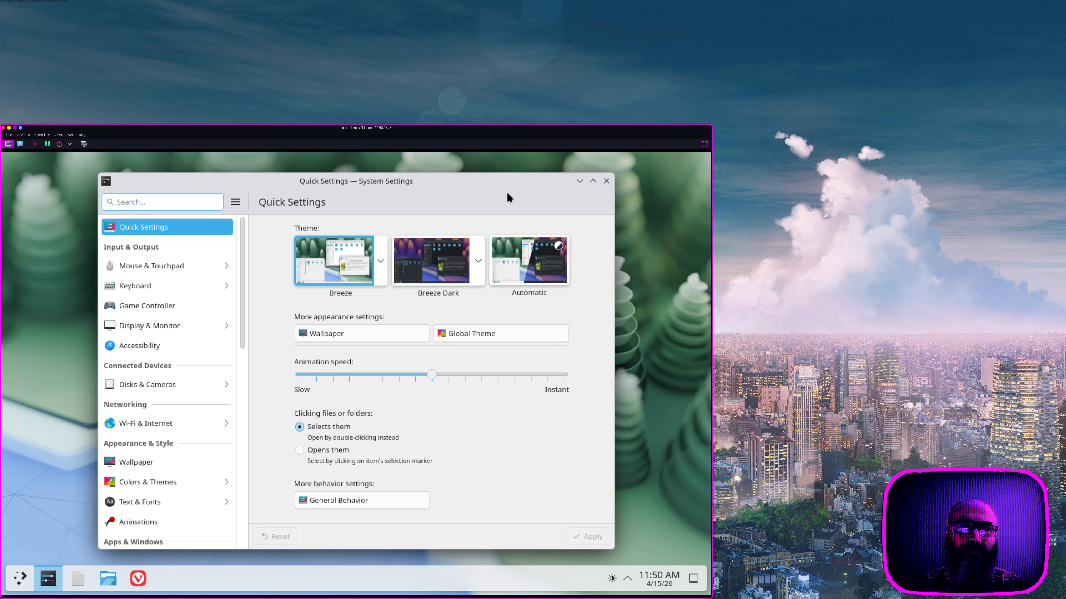
left_click(604, 181)
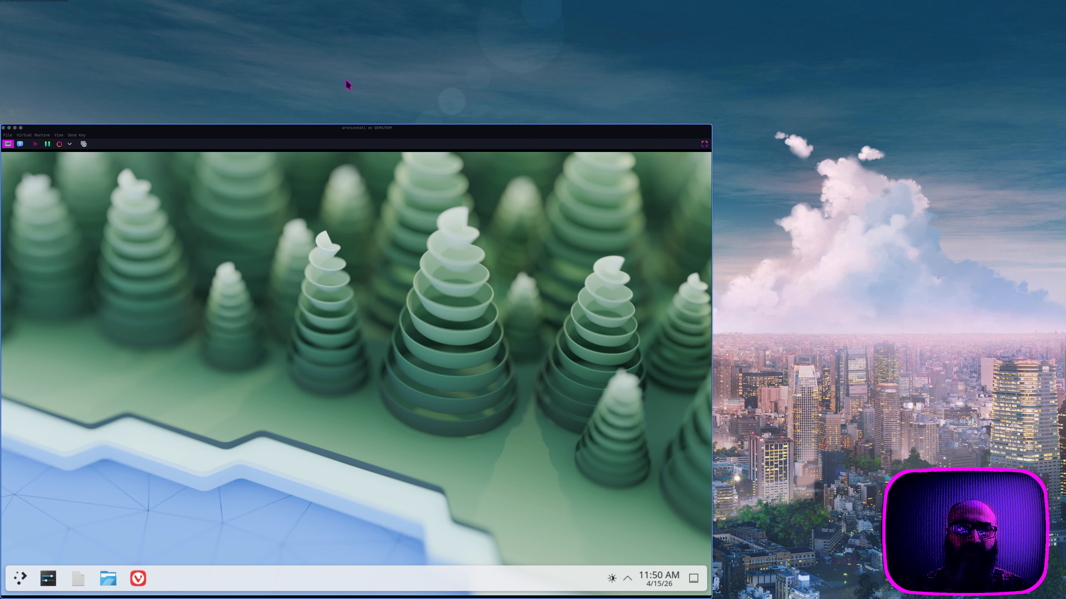
- Run fastfetch in Konsole, make the window taller to read the whole system summary, and close the terminal
mouse_move(3, 254)
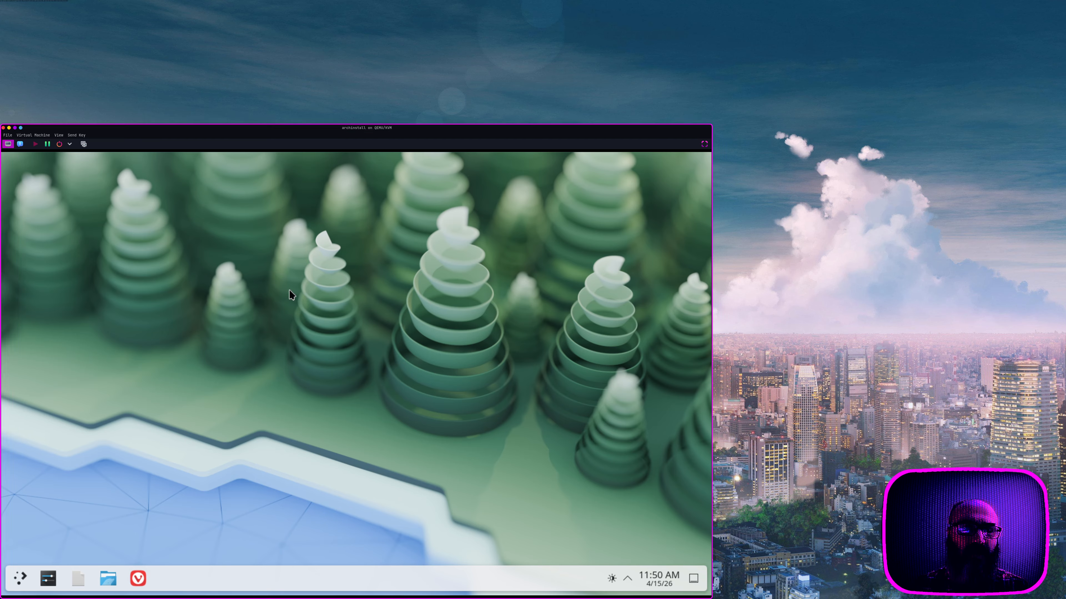
left_click(20, 578)
type("kons")
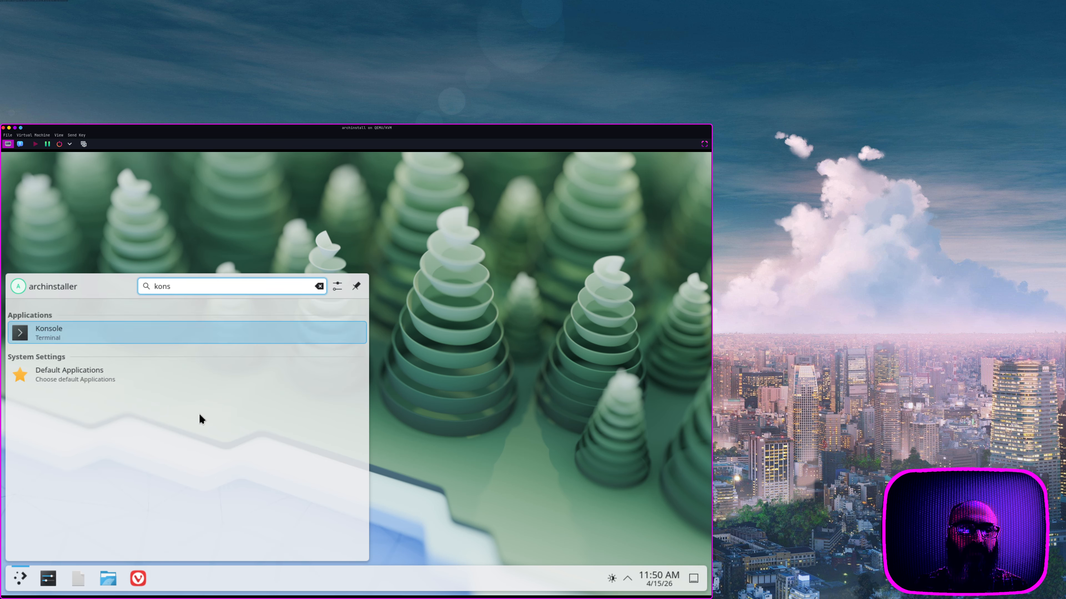
key("Return")
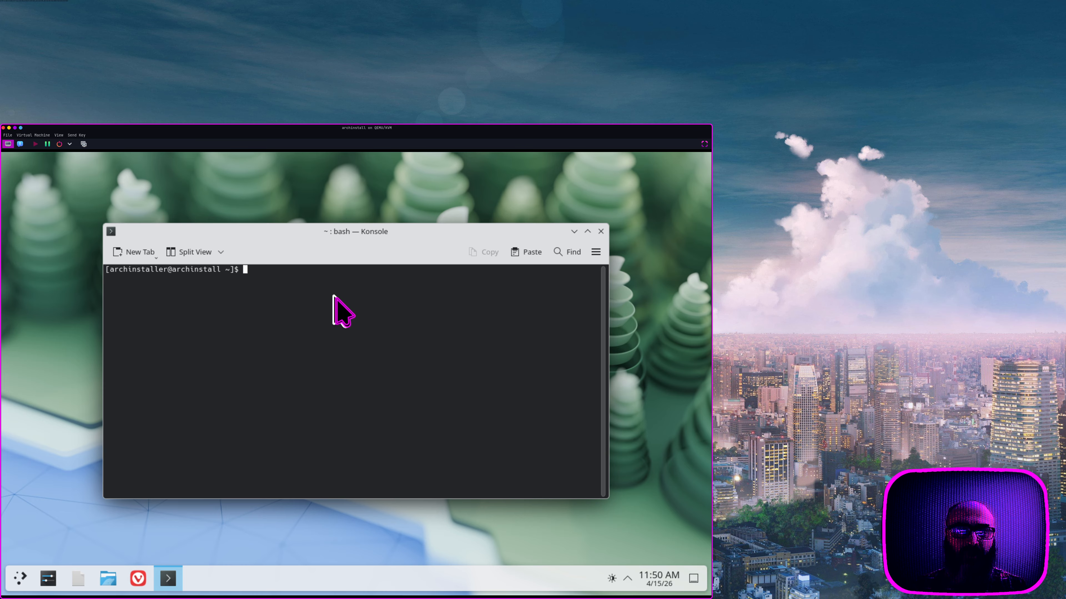
type("fastfetch")
key("Return")
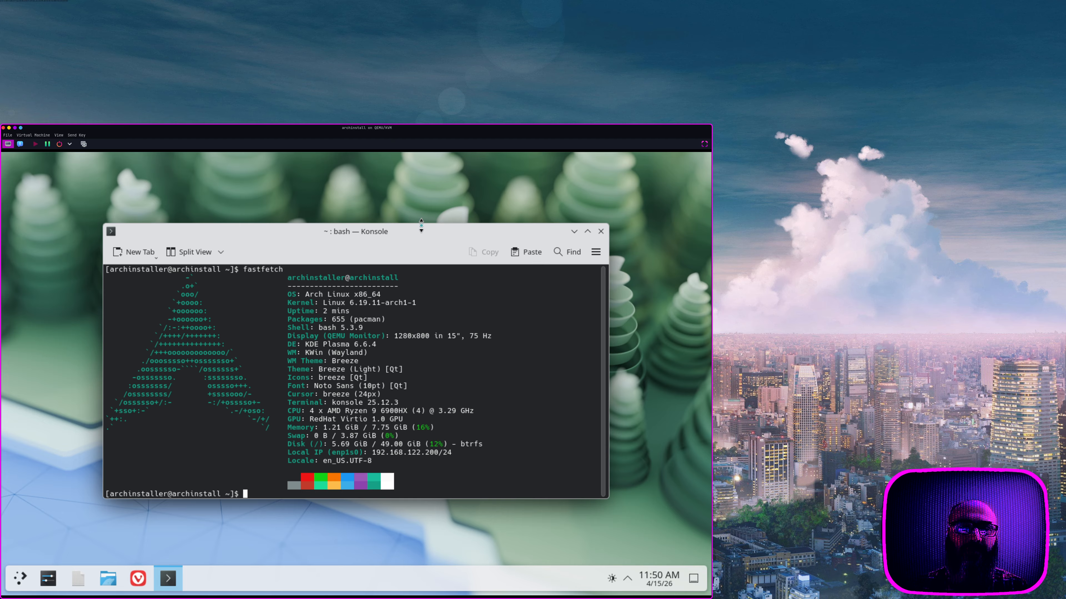
left_click_drag(422, 224, 422, 200)
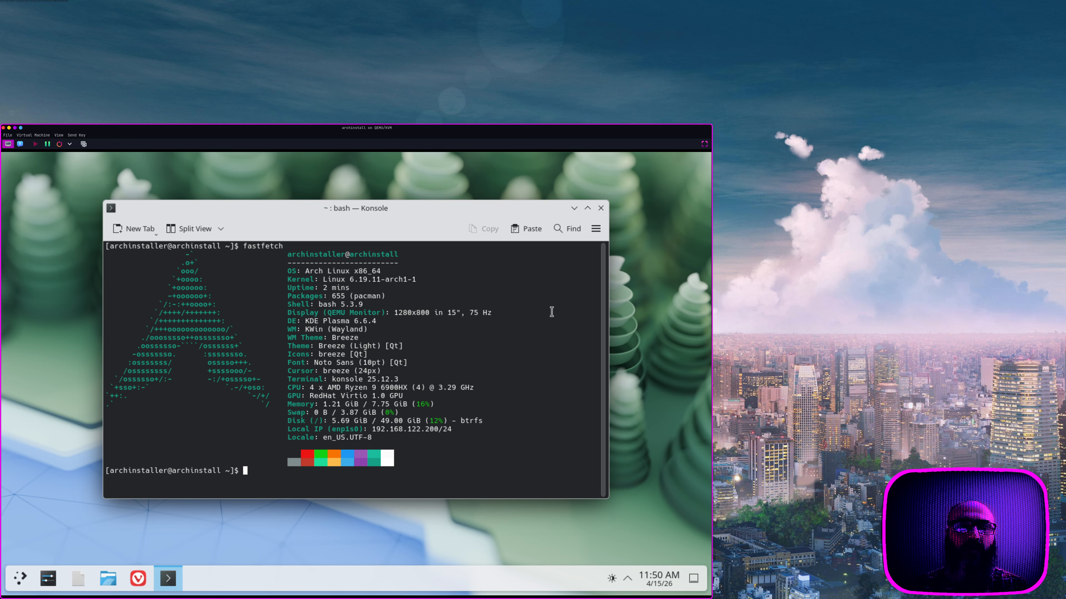
left_click(600, 208)
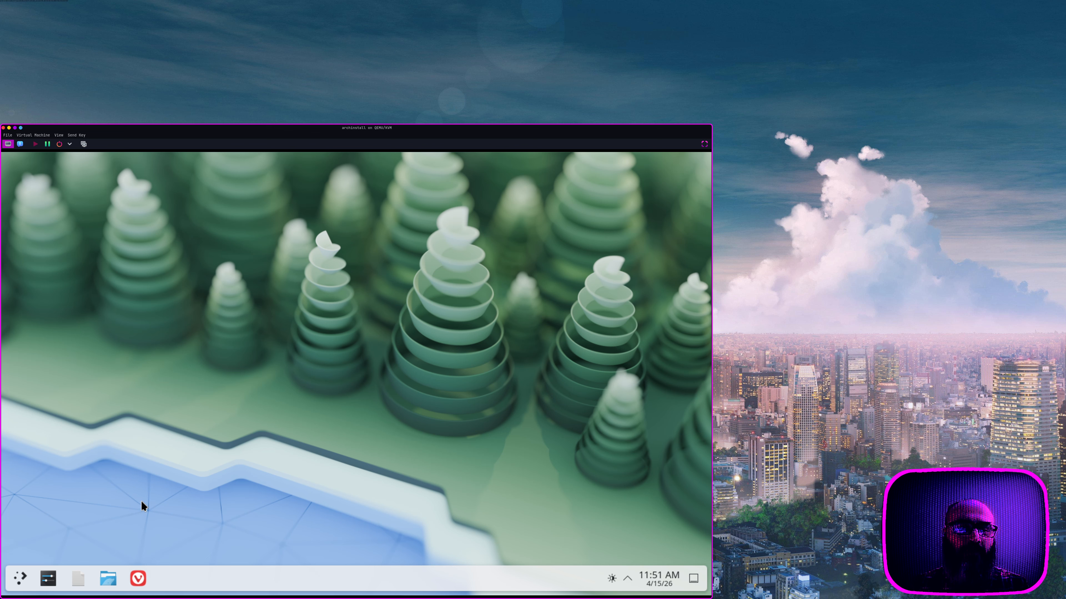
- Launch Vivaldi and create the requested kdewallet as a classic, blowfish encrypted file, entering and verifying the wallet password
left_click(138, 578)
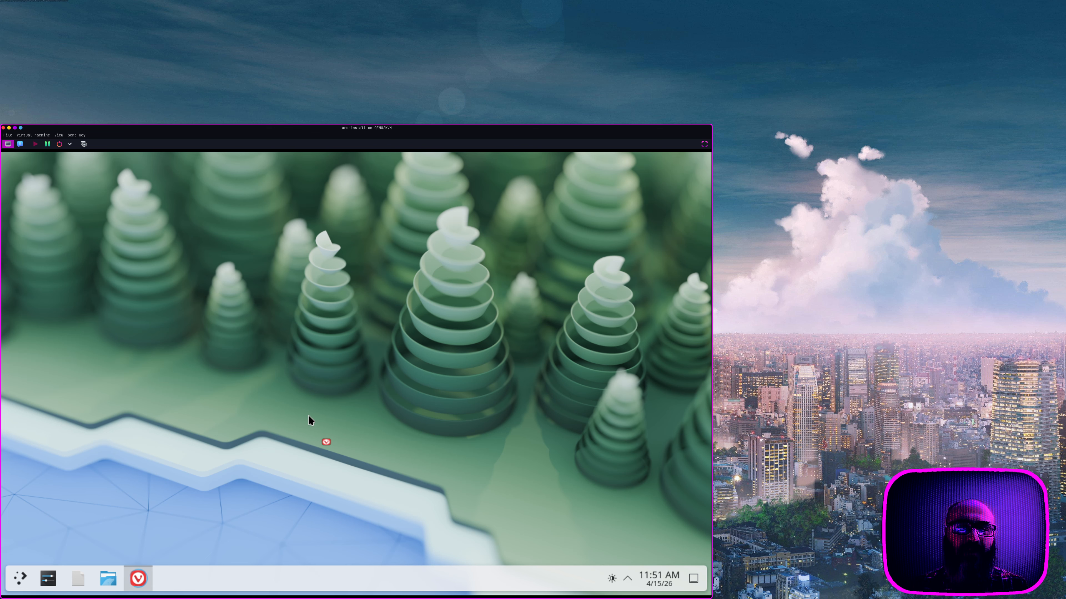
left_click(345, 348)
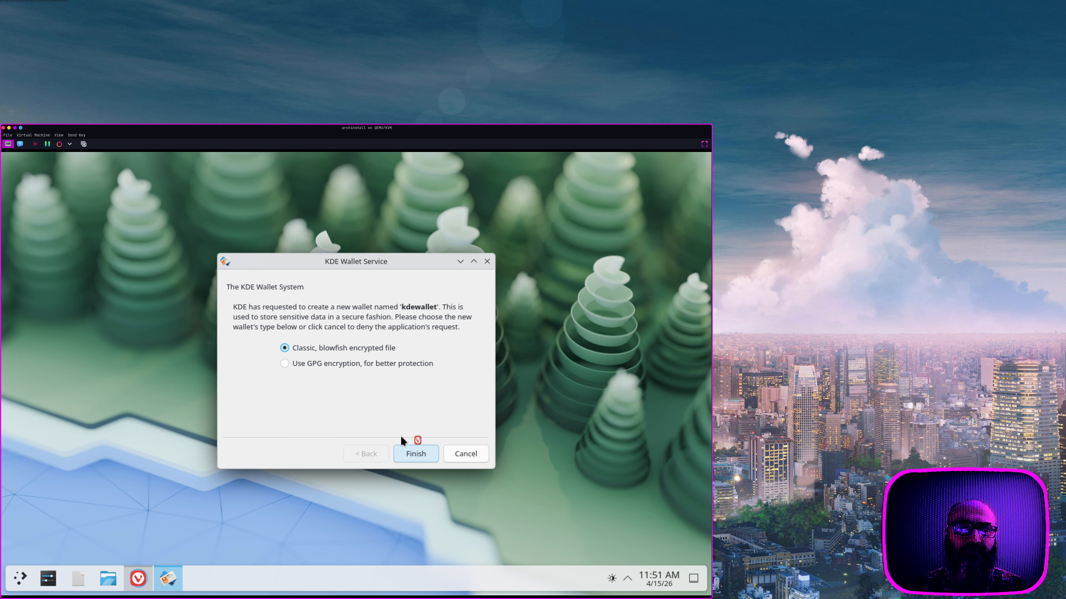
left_click(414, 452)
type("••")
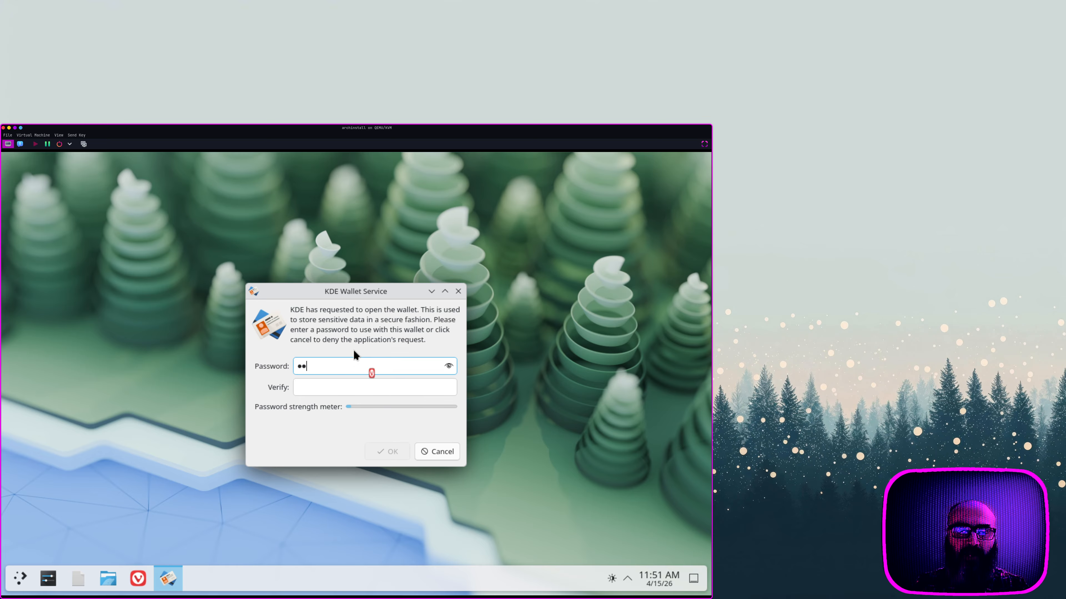
type("•••••••")
key("Tab")
type("•••••••••")
key("Return")
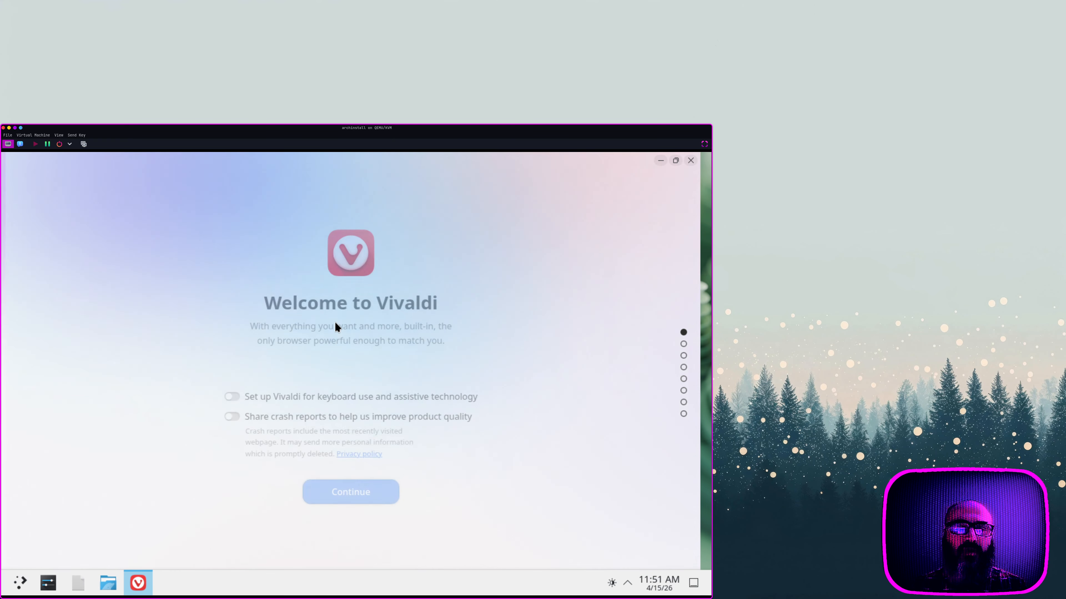
- Start Vivaldi's first-run setup, skipping account creation and turning off Import from Other Browsers
left_click(354, 492)
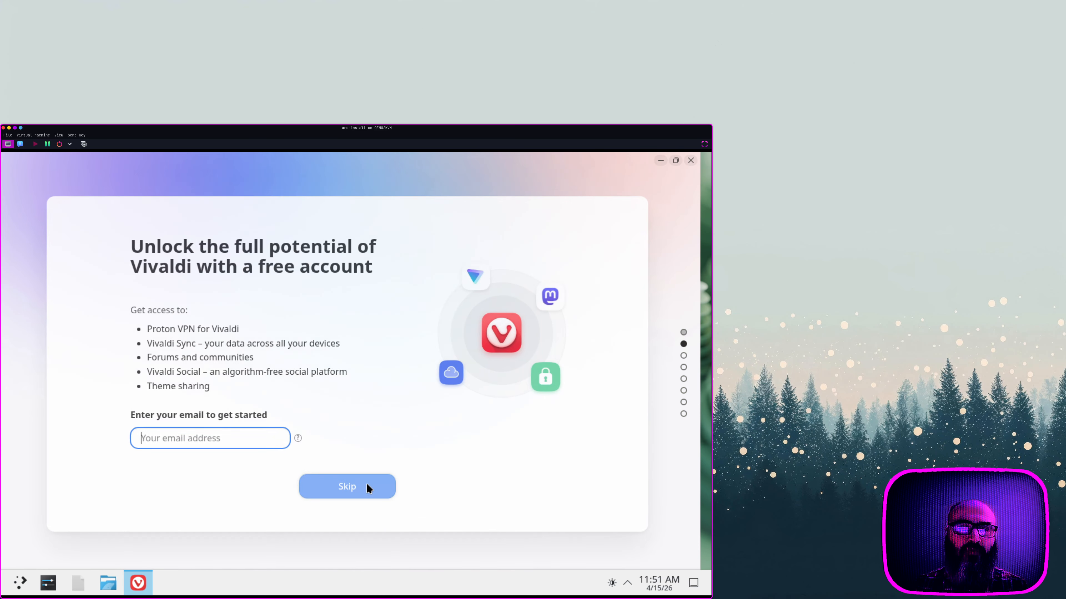
left_click(355, 492)
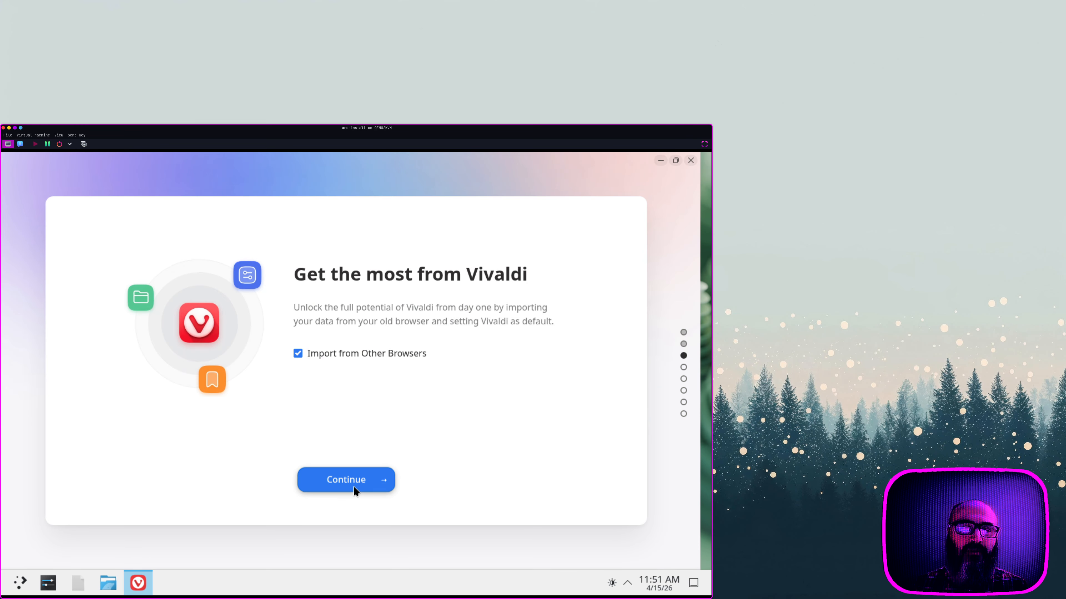
left_click(364, 354)
left_click(356, 492)
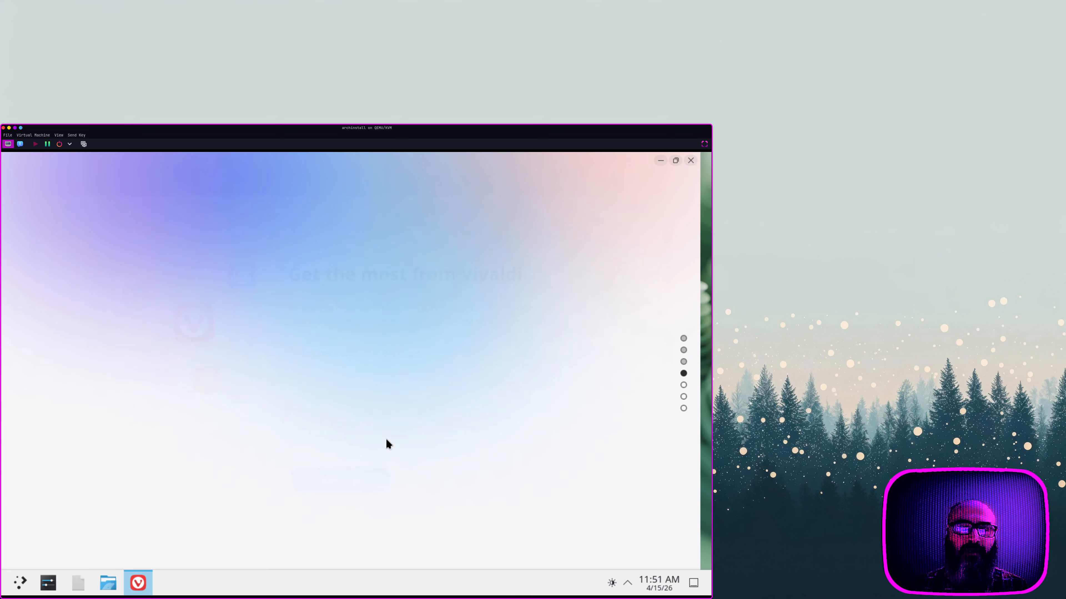
- Finish Vivaldi's setup with Block Trackers and Ads, a dark theme and Top tabs, leaving Mail, Calendar and Feeds off
left_click(352, 494)
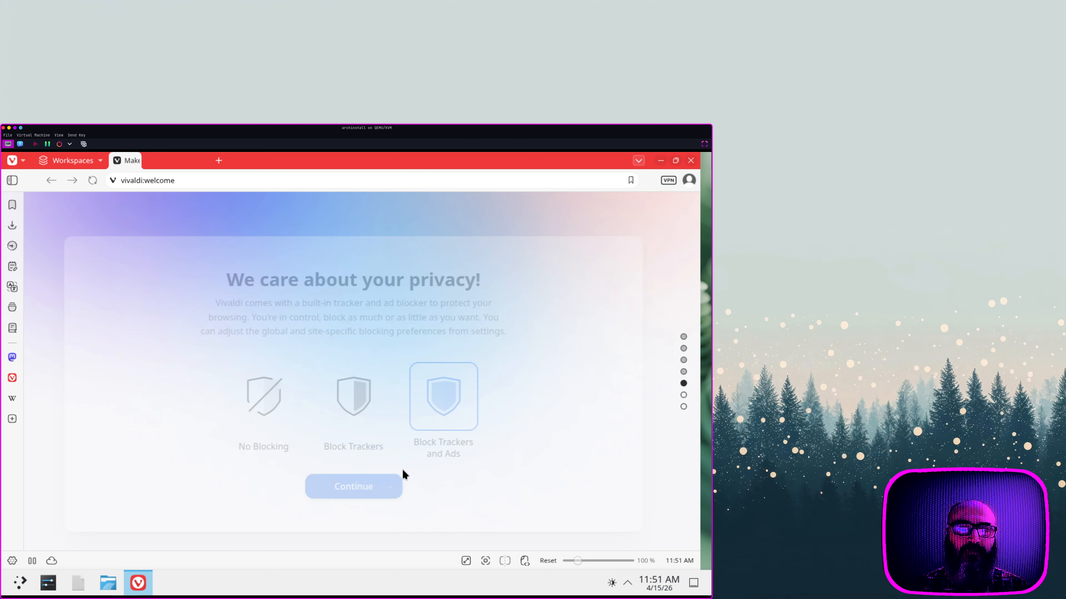
left_click(349, 422)
left_click(372, 500)
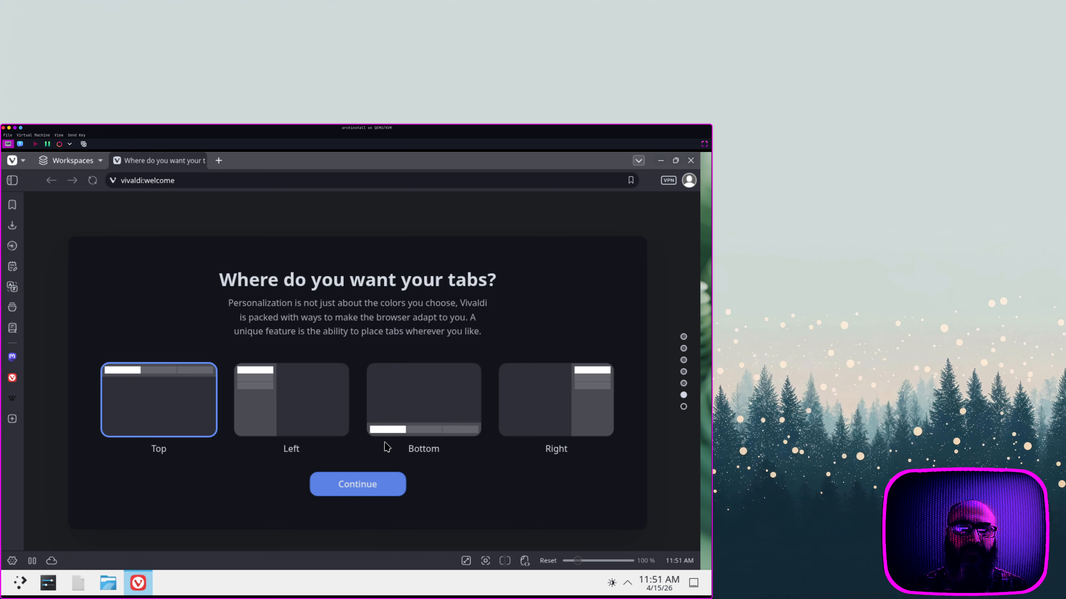
left_click(390, 485)
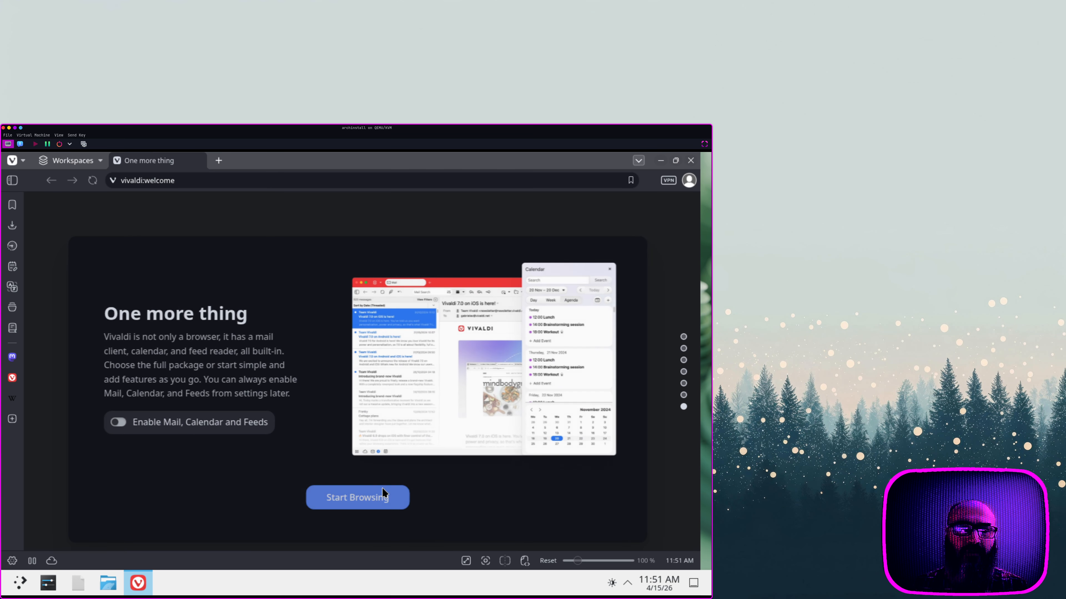
left_click(381, 500)
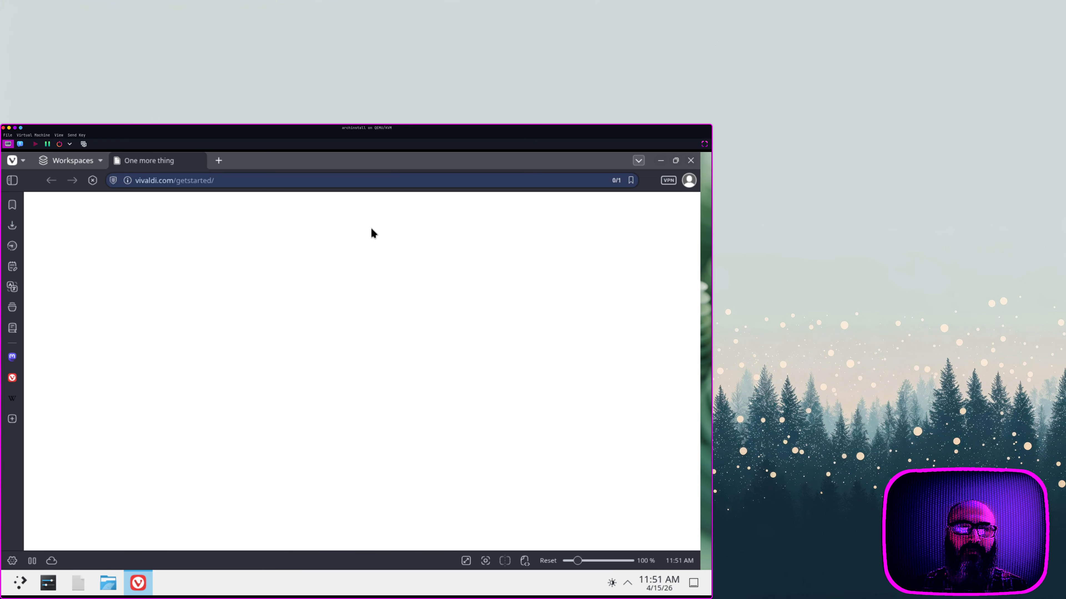
- Replace the One more thing tab with a Start Page tab, then close the Vivaldi window
left_click(220, 162)
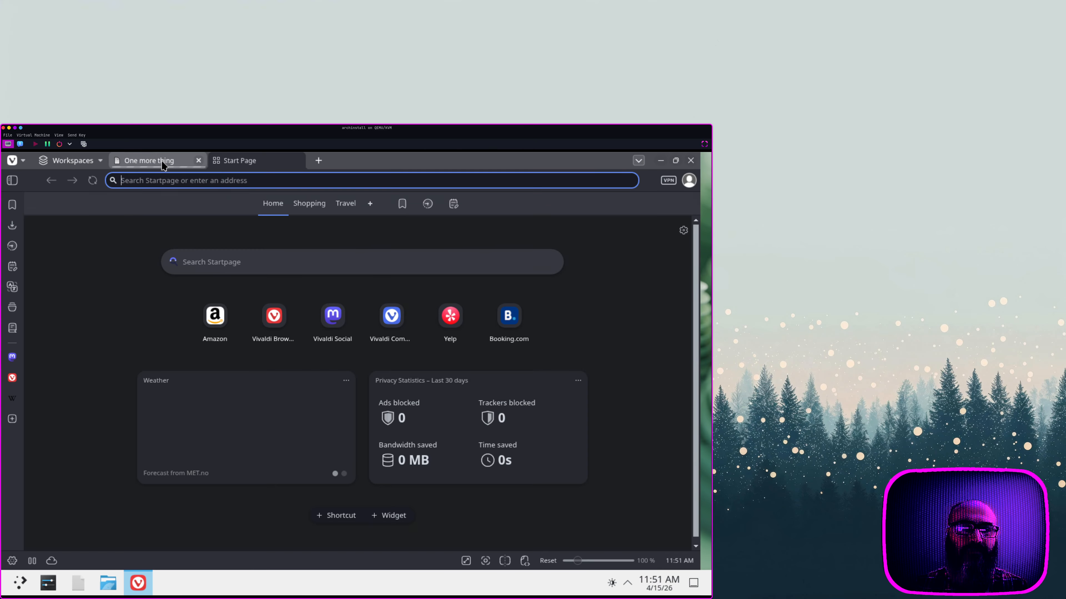
left_click_drag(271, 130, 464, 143)
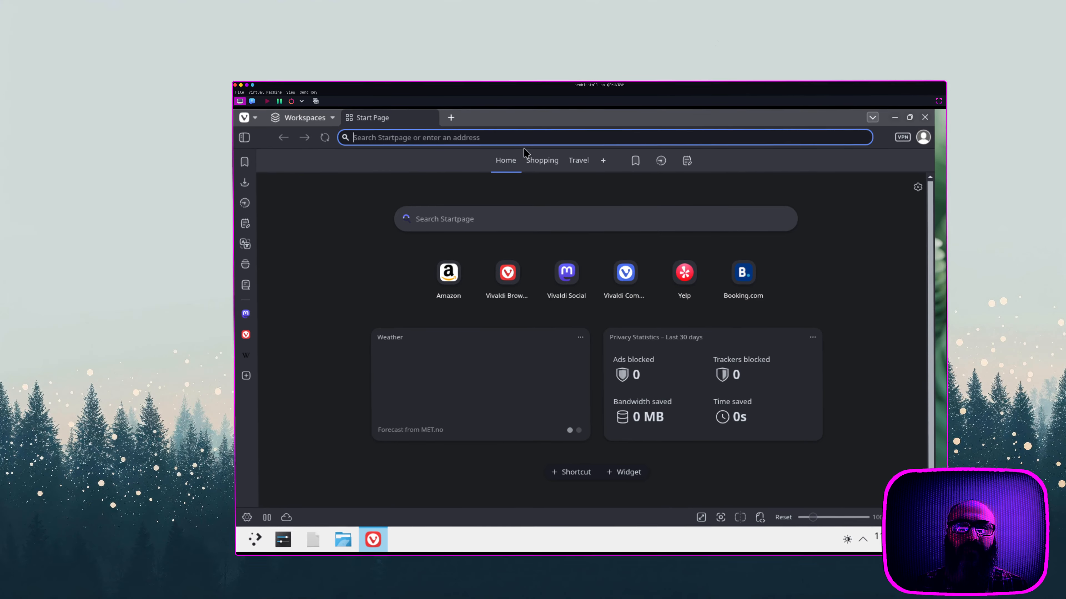
left_click(921, 120)
left_click(689, 340)
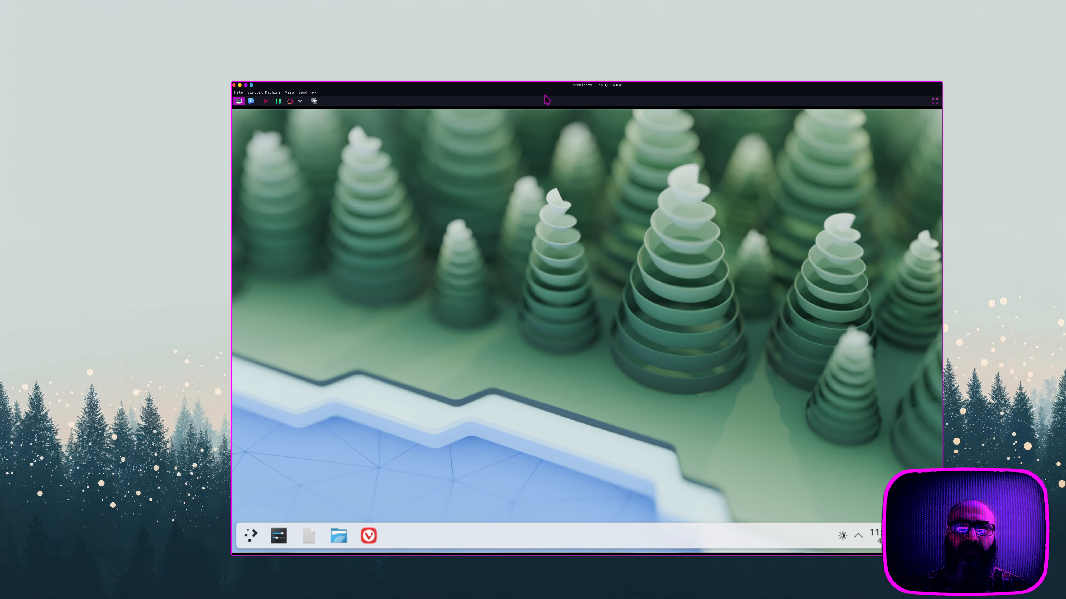
- Shut down the archinstall virtual machine from its desktop and close its console window
left_click_drag(550, 92, 406, 97)
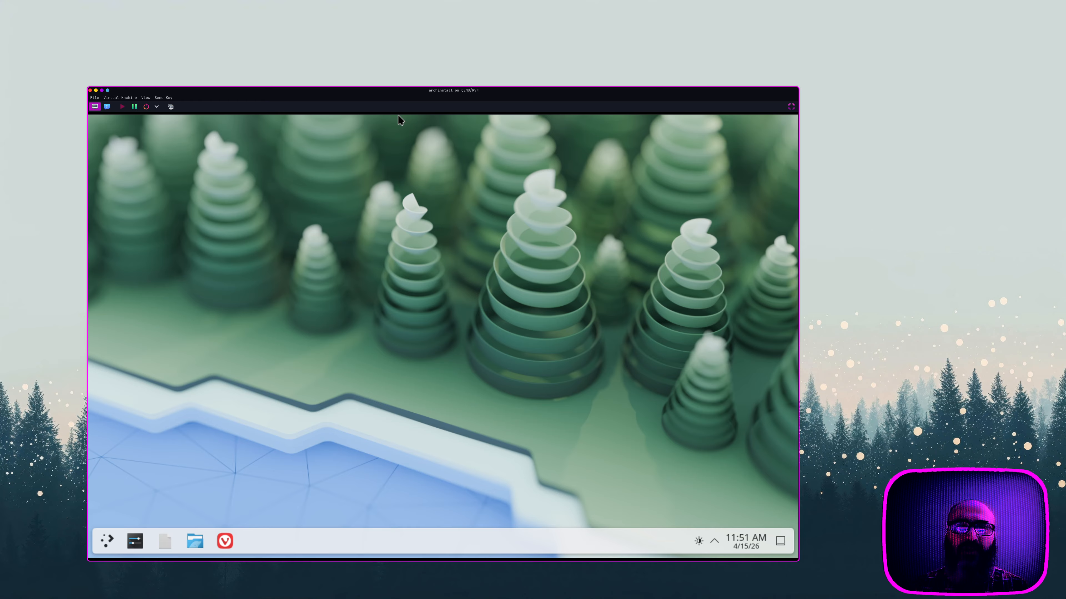
left_click(111, 541)
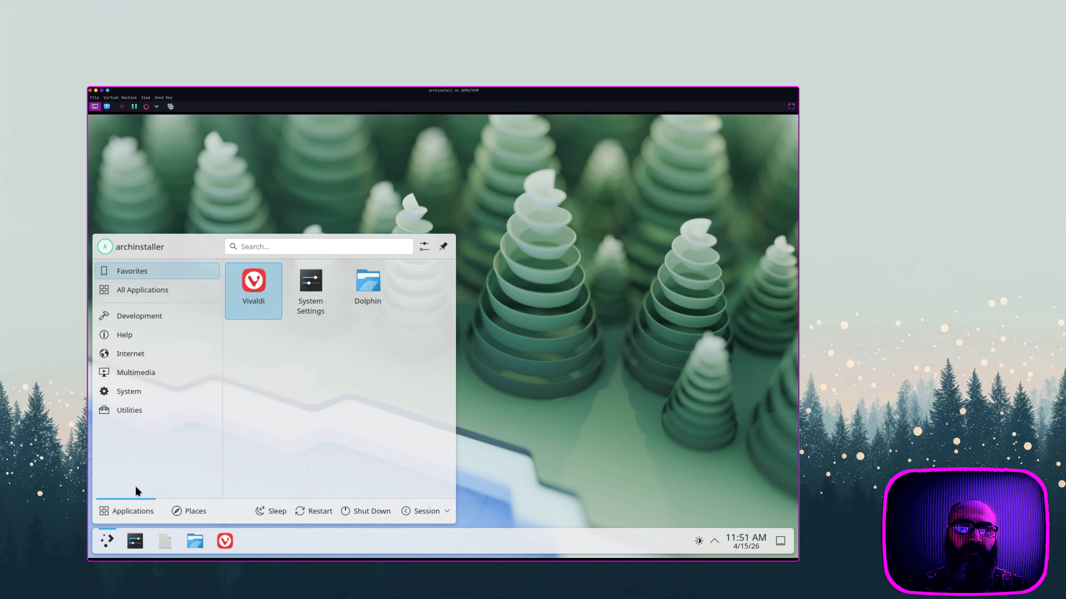
key("Escape")
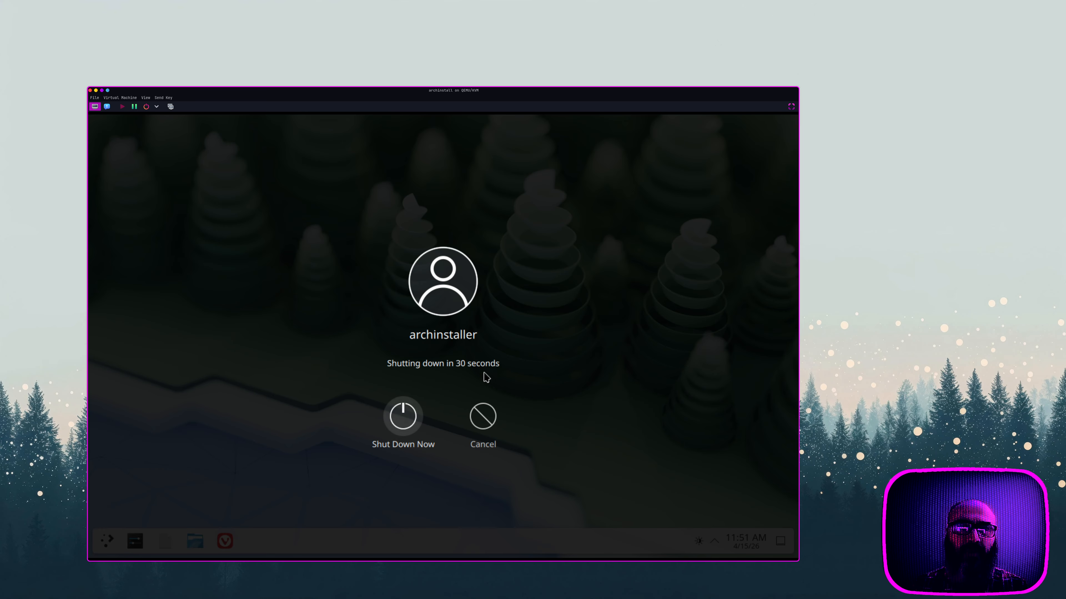
left_click(406, 420)
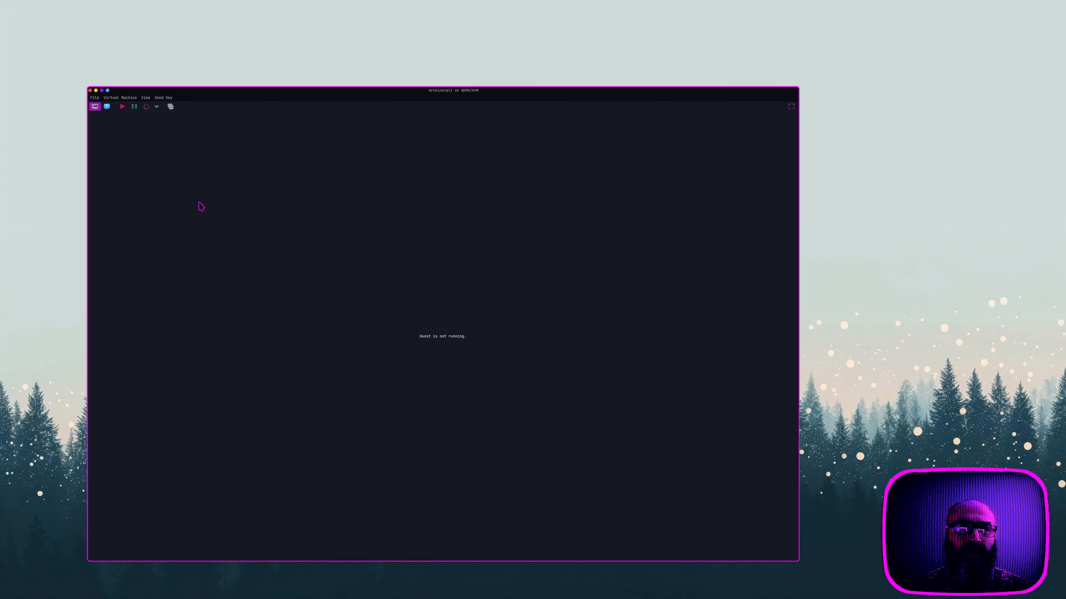
left_click(90, 90)
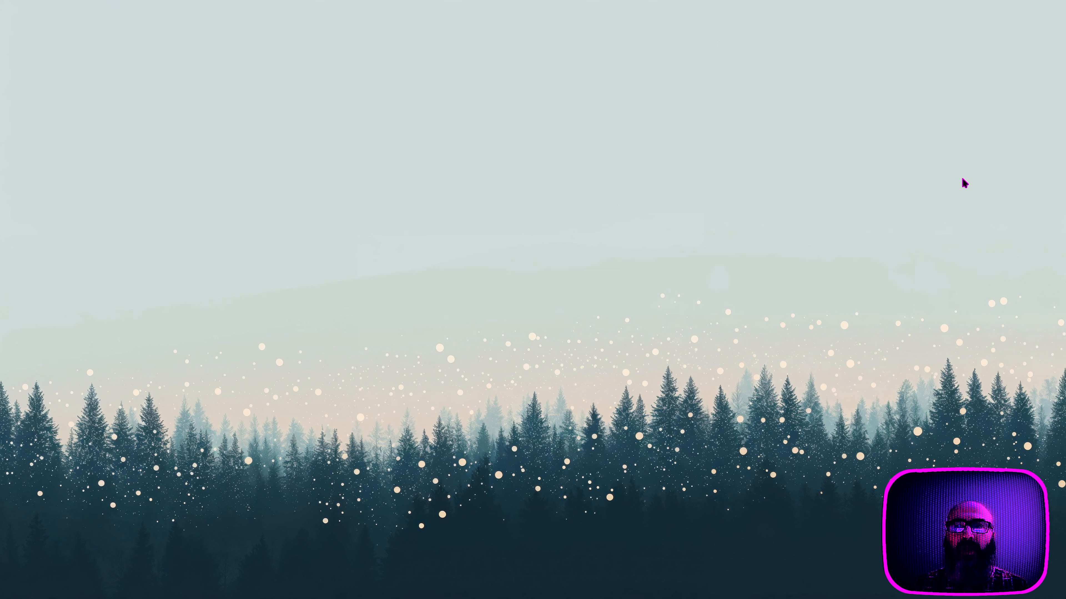
- Bring up the Virtual Machine Manager window and quit the application
mouse_move(1064, 1)
left_click(849, 272)
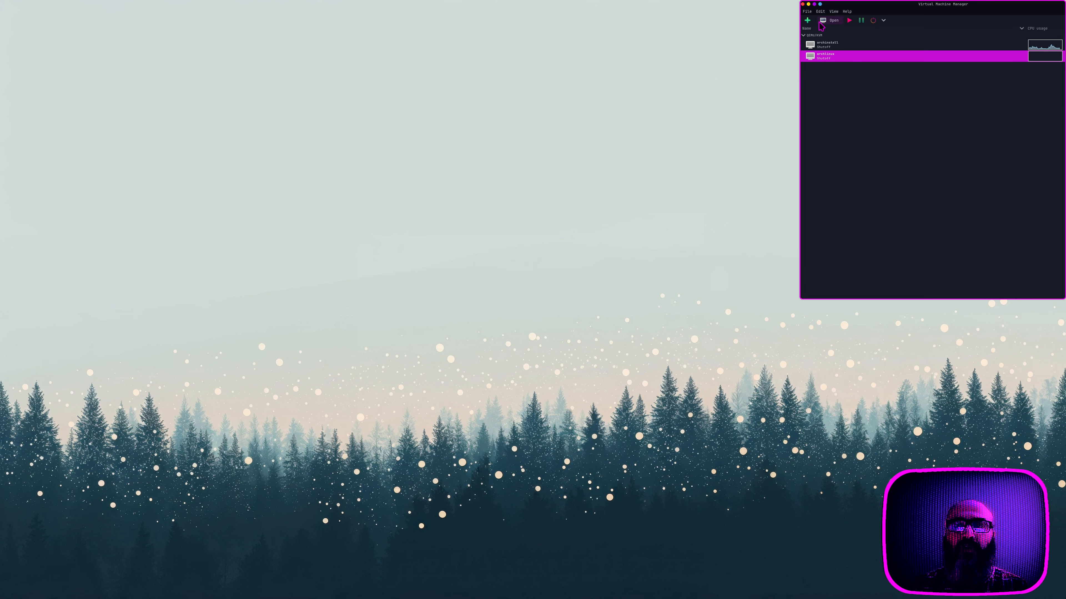
left_click(809, 13)
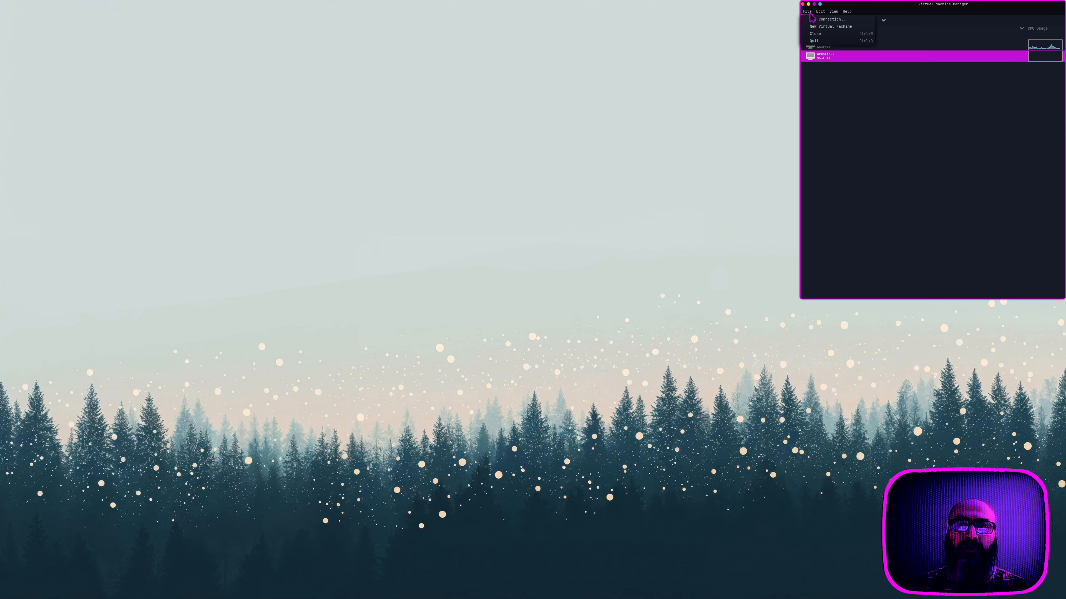
left_click(818, 44)
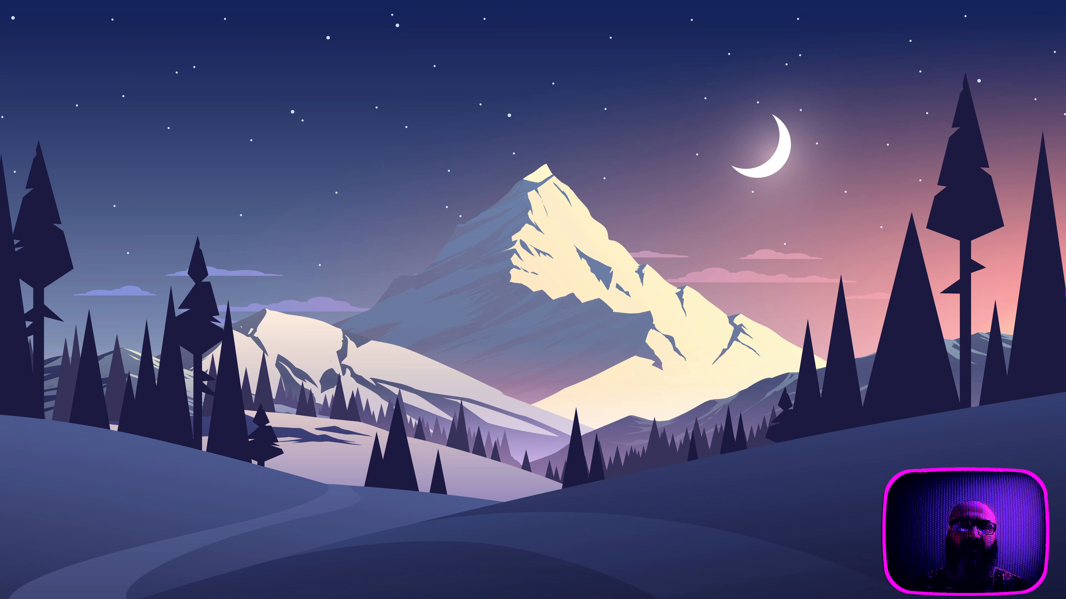
- Launch Virtual Machine Manager again and start the archlinux virtual machine
mouse_move(1, 273)
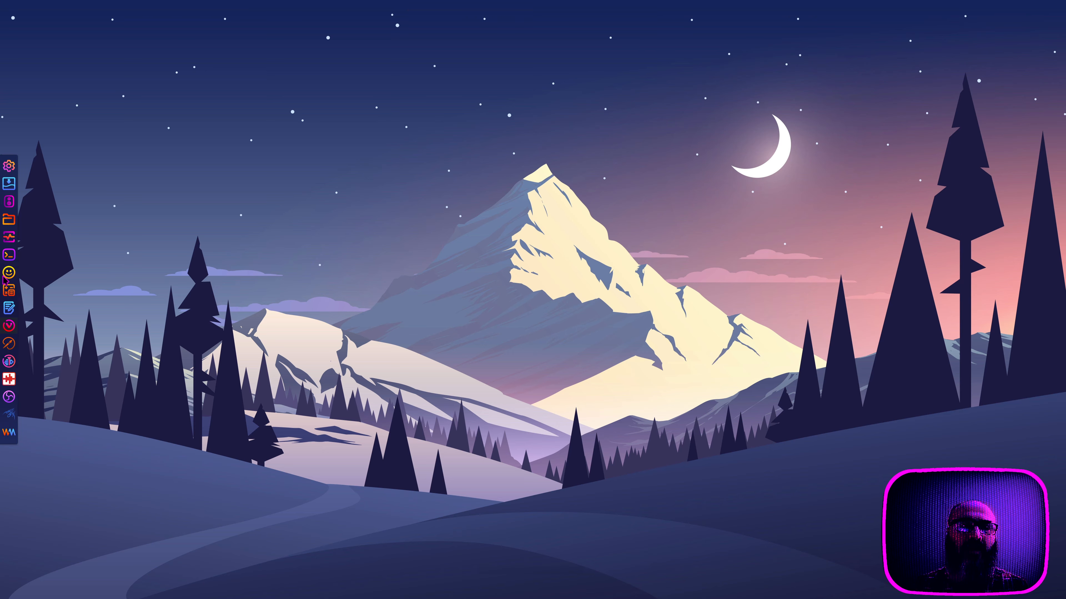
left_click(8, 433)
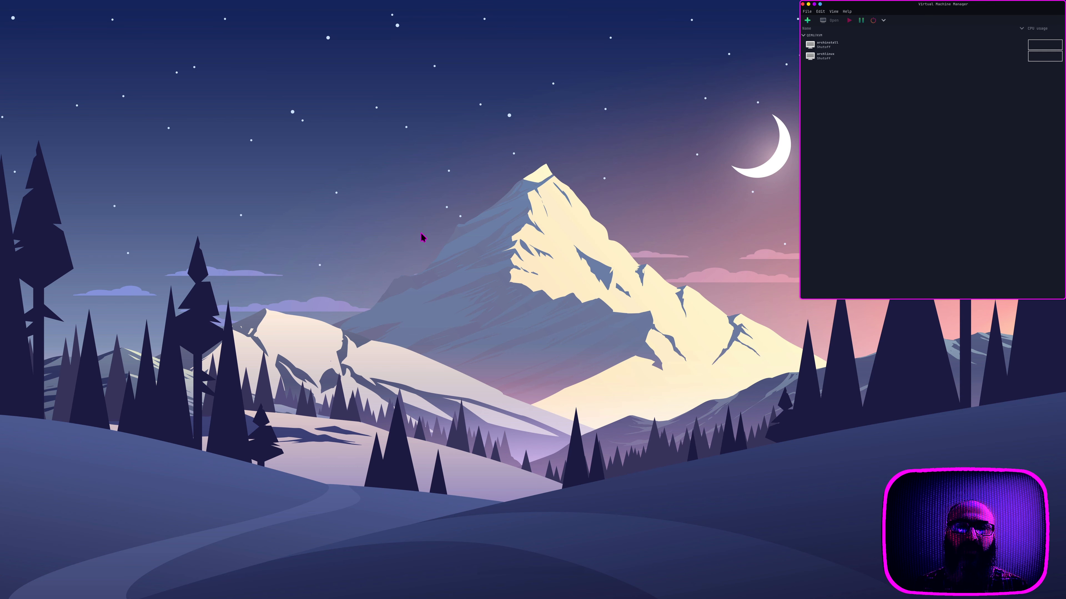
left_click(835, 56)
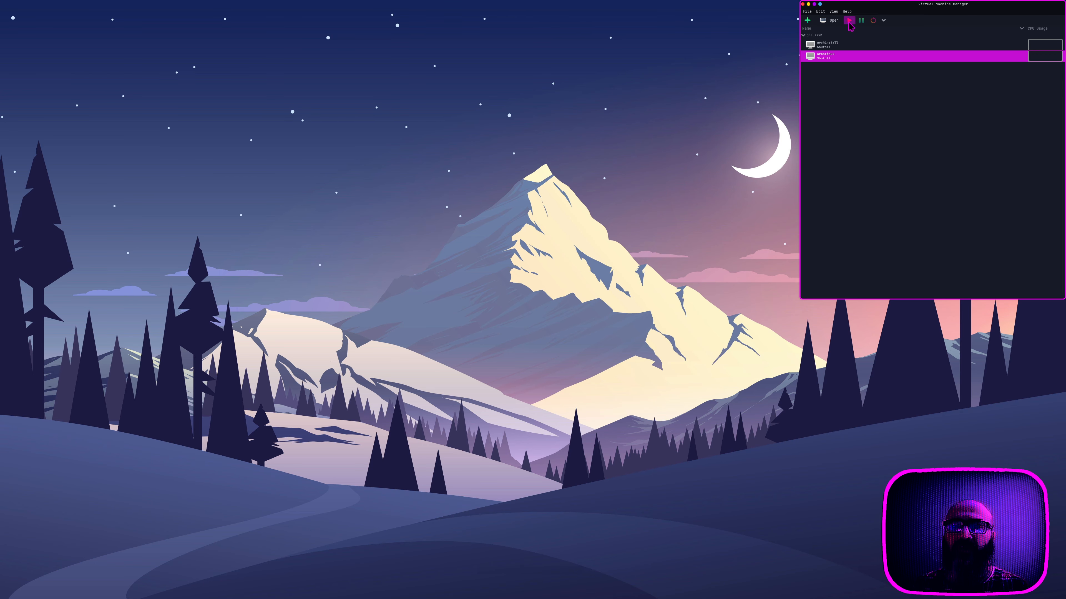
left_click(849, 21)
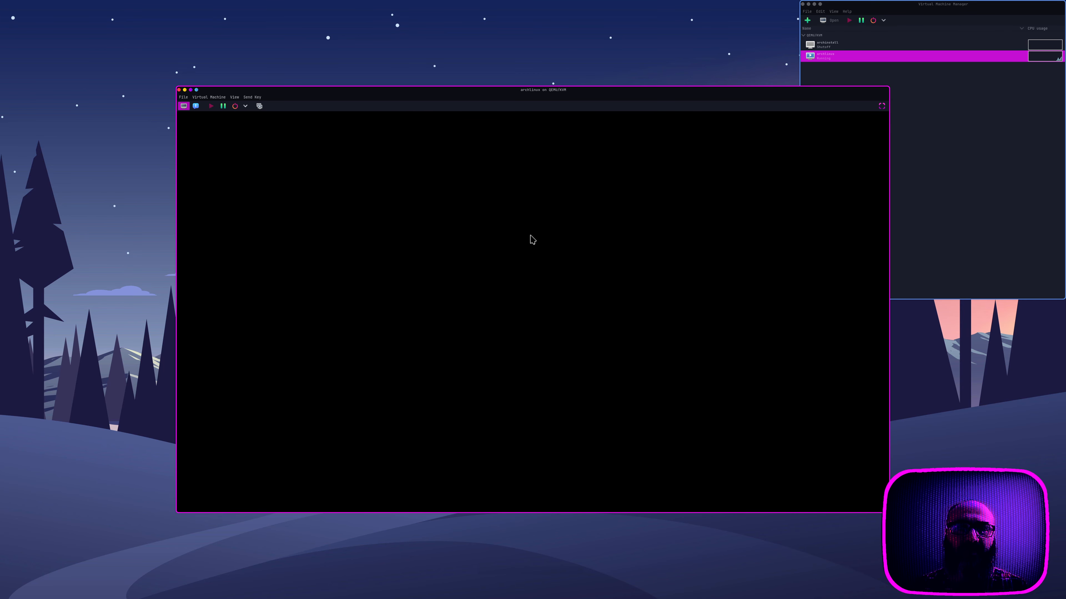
- Log in to the archlinux virtual machine's desktop with the account password
type("••")
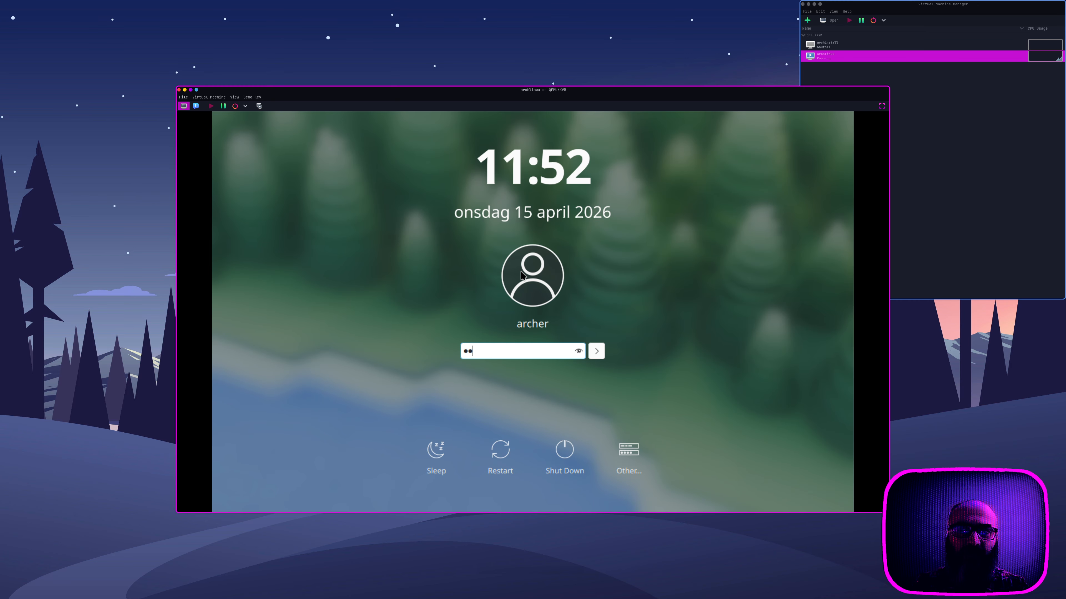
type("••••••")
key("Return")
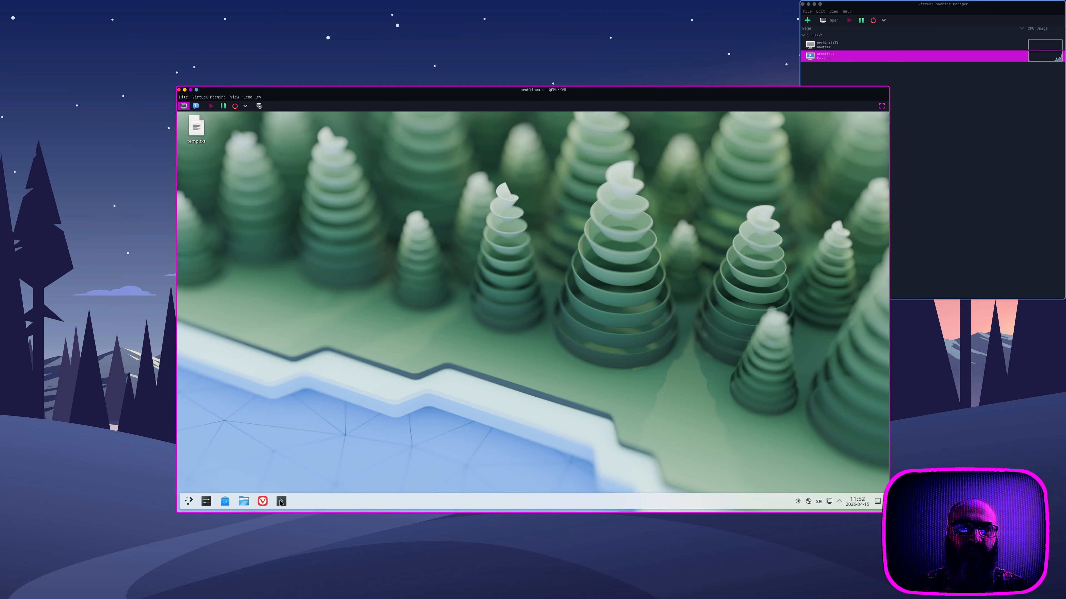
- Open Konsole, upgrade the system with sudo pacman -Syu using the sudo password, and close Konsole
left_click(281, 502)
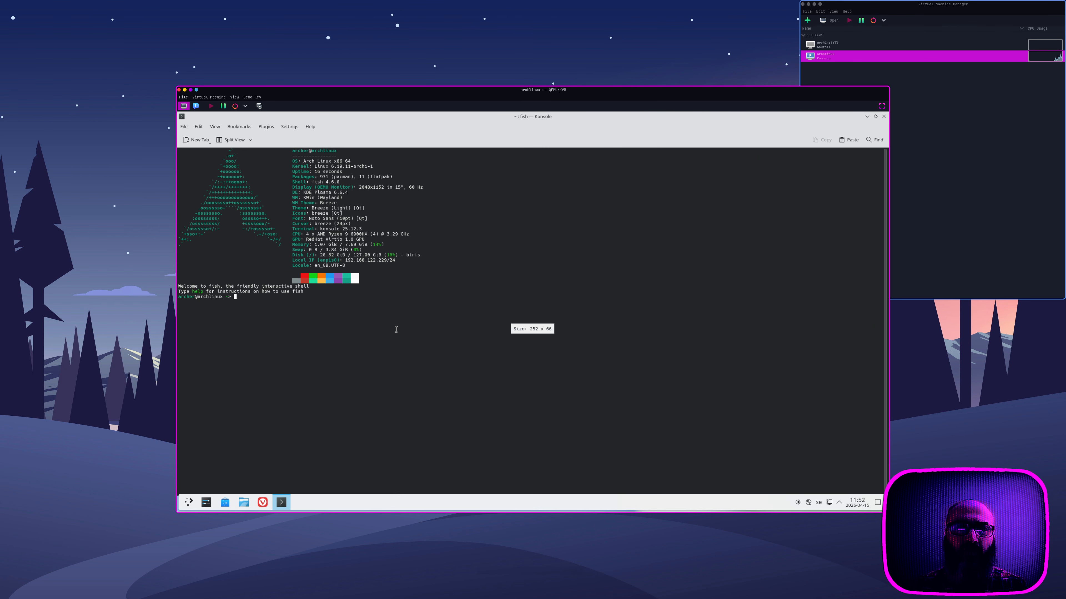
type("sudo pacman -Syu")
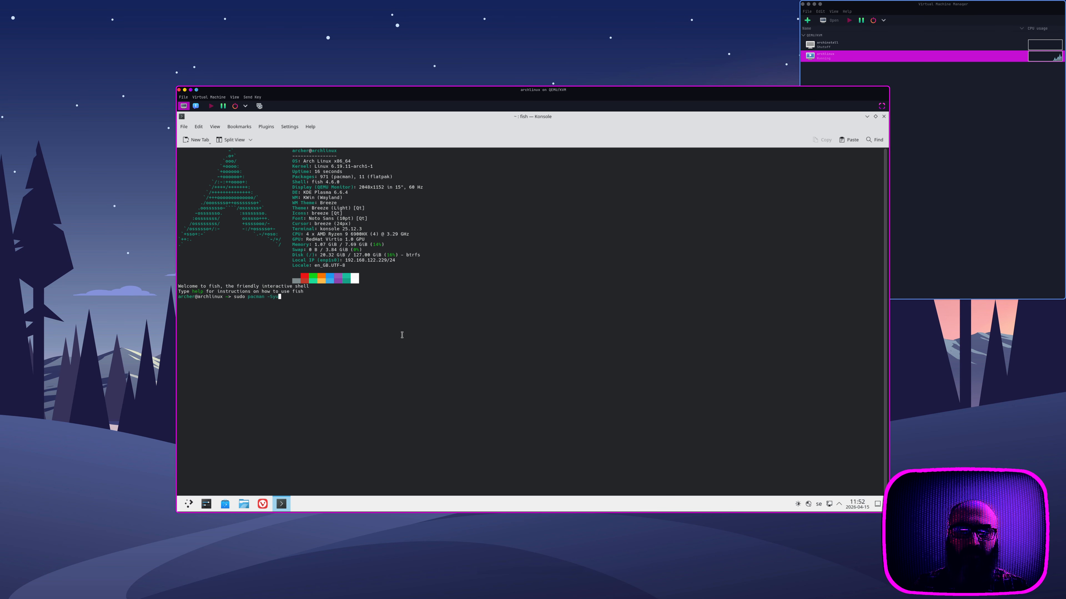
key("Return")
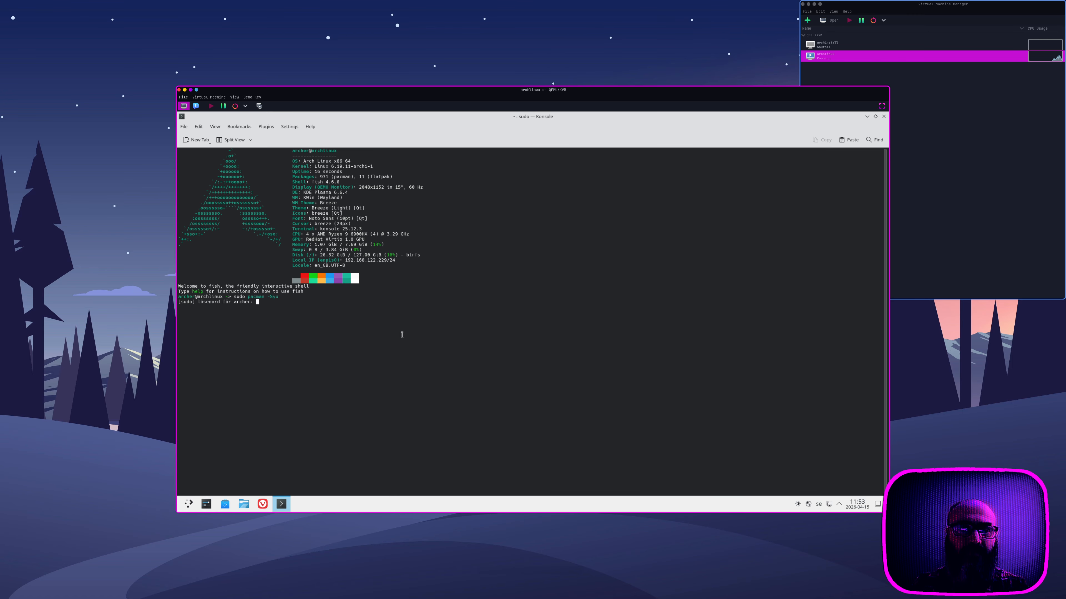
key("Return")
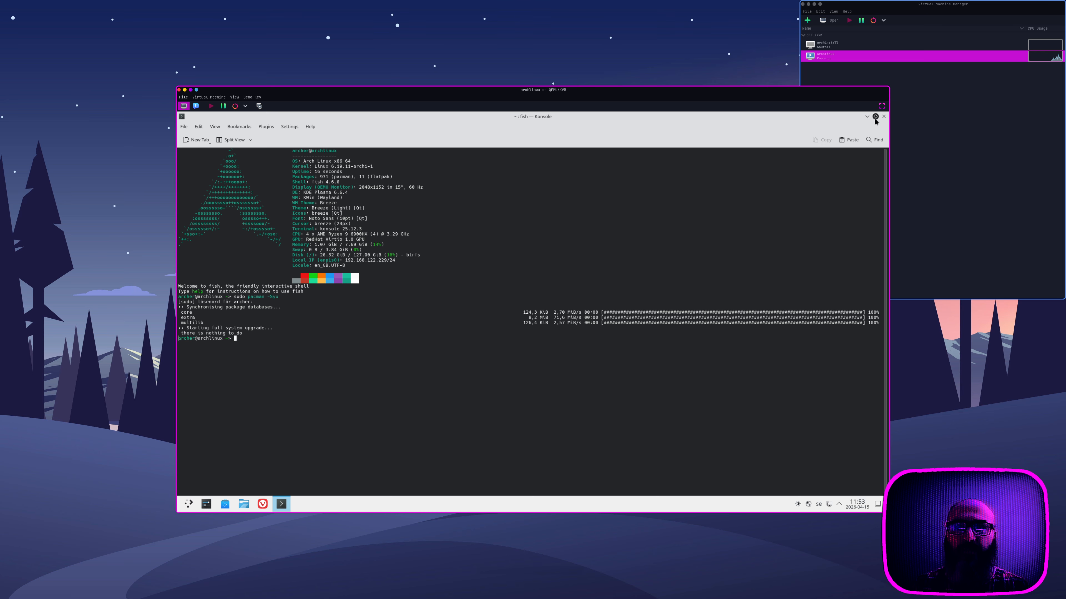
left_click(883, 118)
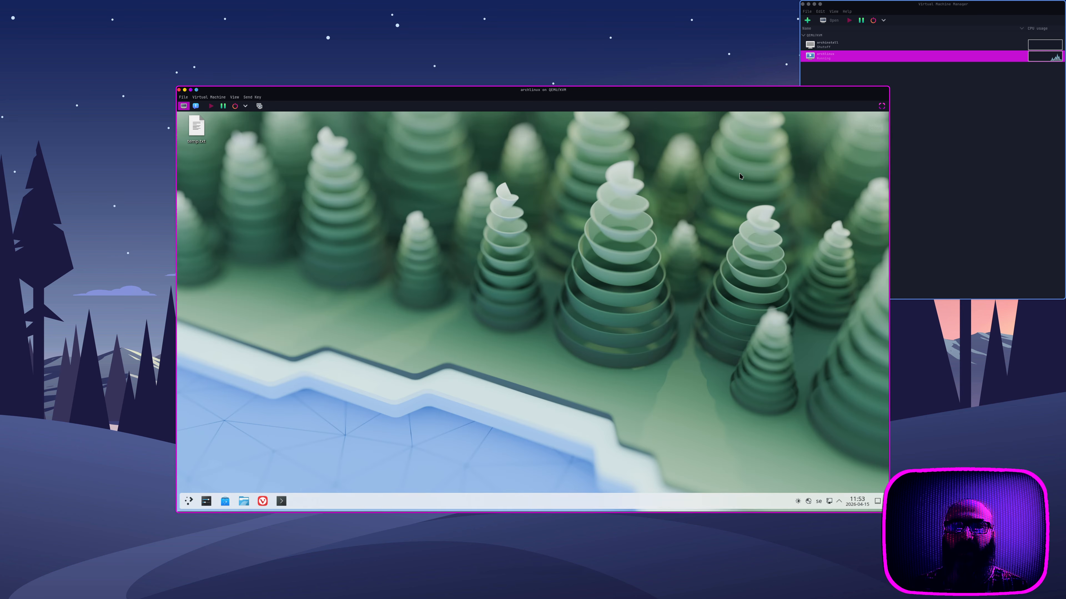
- Shut down the archlinux virtual machine from its desktop
left_click(189, 502)
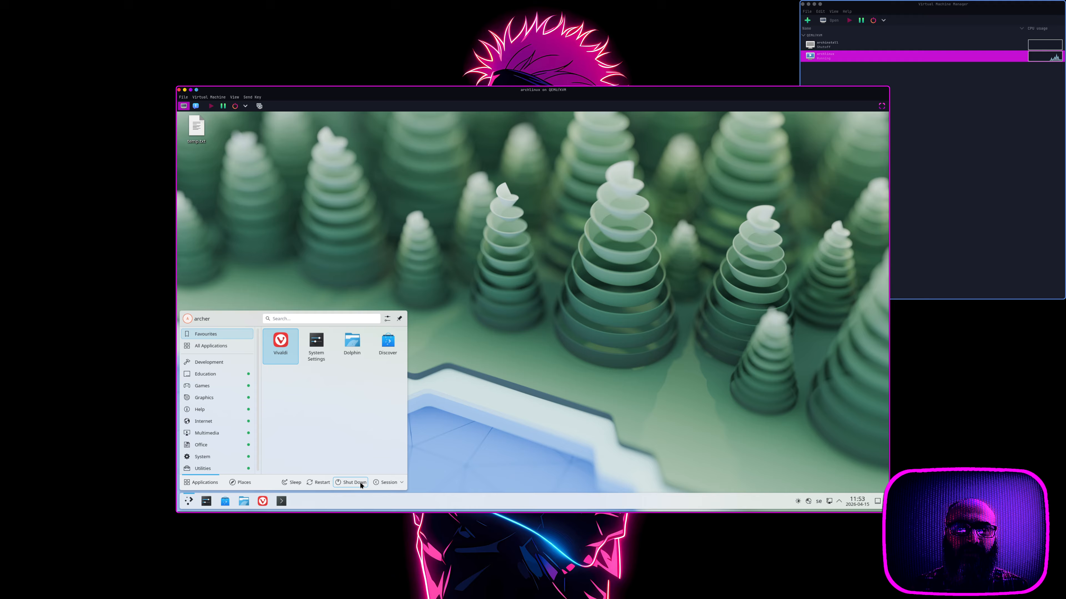
left_click(361, 485)
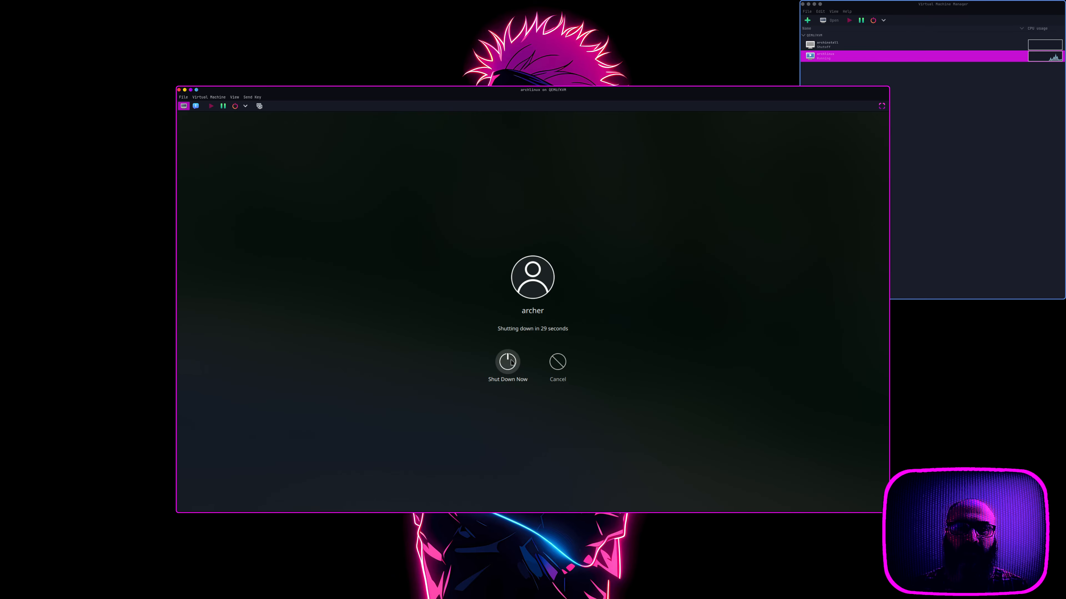
left_click(508, 360)
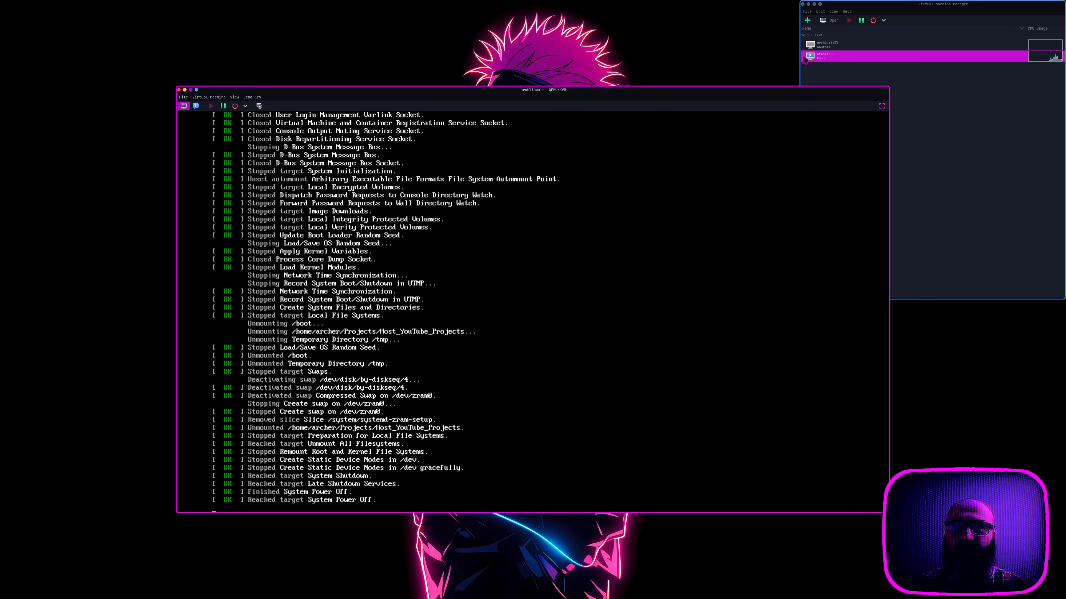
- Open the archinstall virtual machine from Virtual Machine Manager and start it
left_click(833, 44)
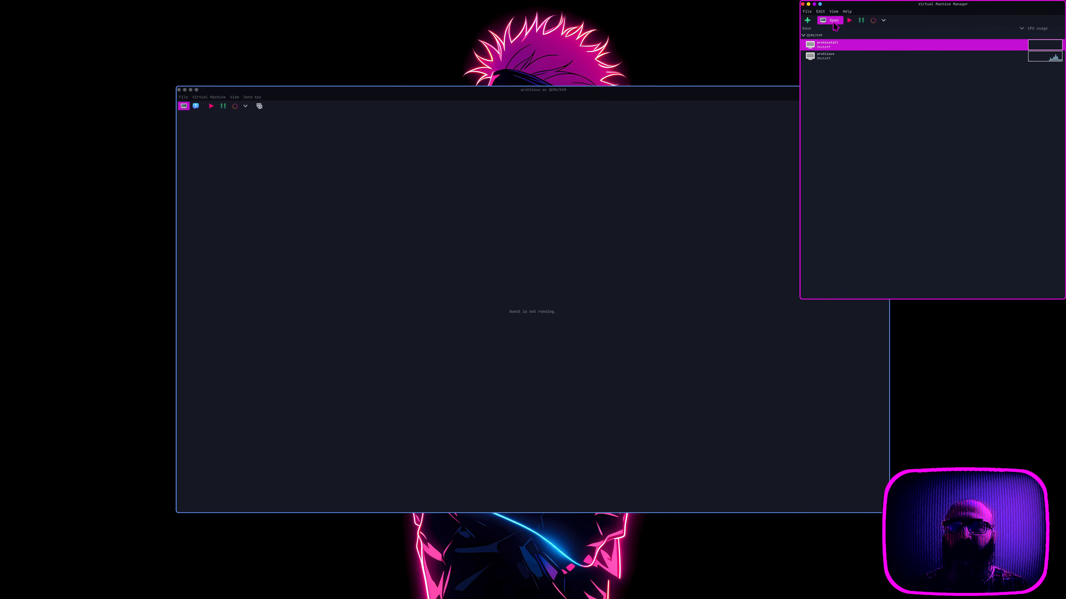
left_click(833, 22)
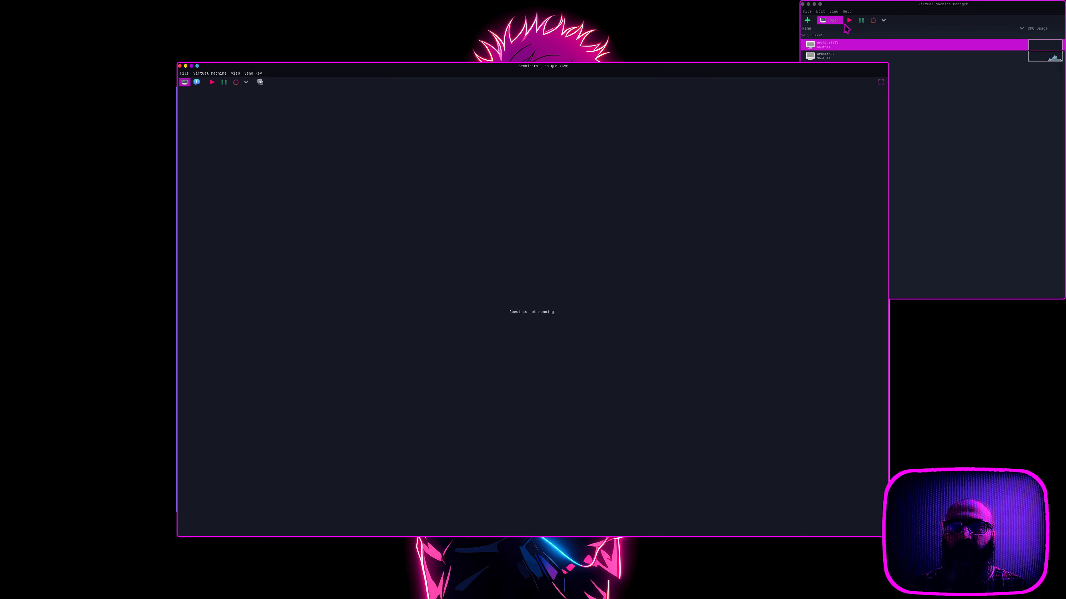
left_click(849, 21)
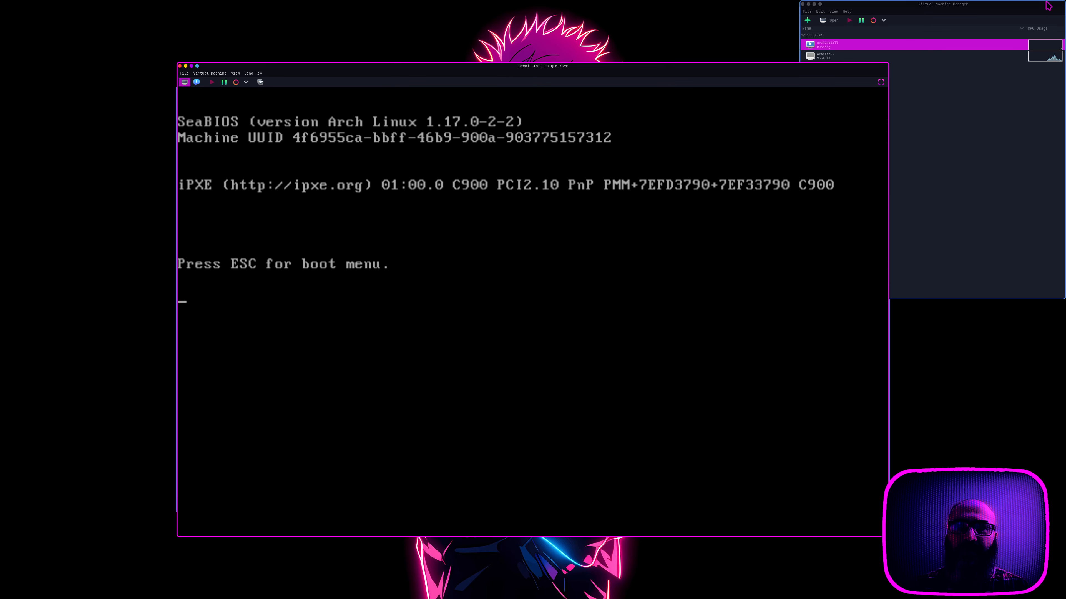
- Close the stopped archlinux machine's window and move the archinstall window clear of the Virtual Machine Manager window
key("super+w")
left_click(513, 164)
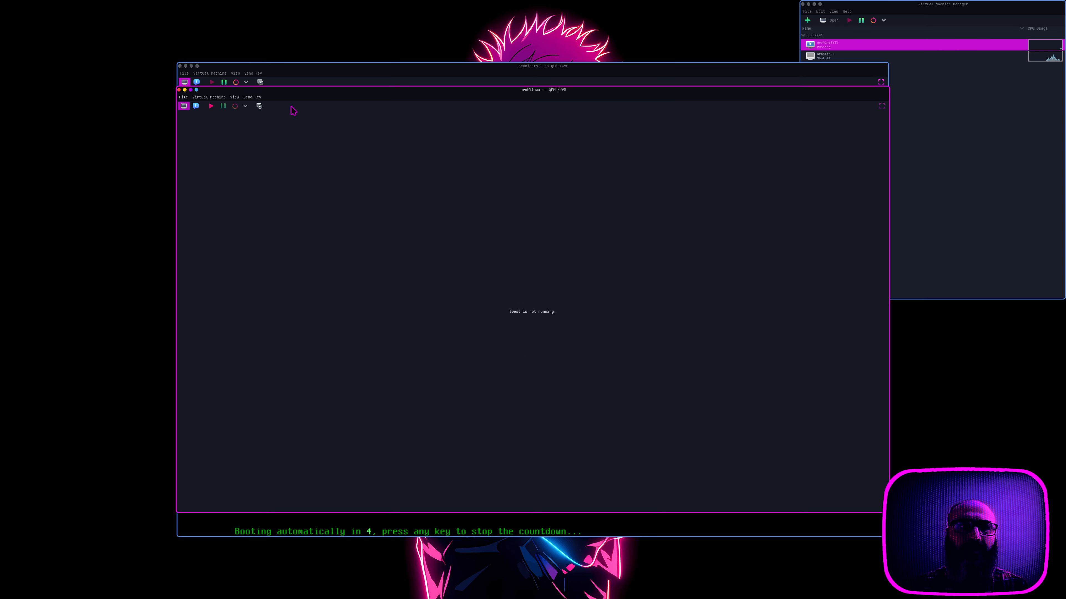
left_click(179, 90)
left_click_drag(463, 71, 307, 115)
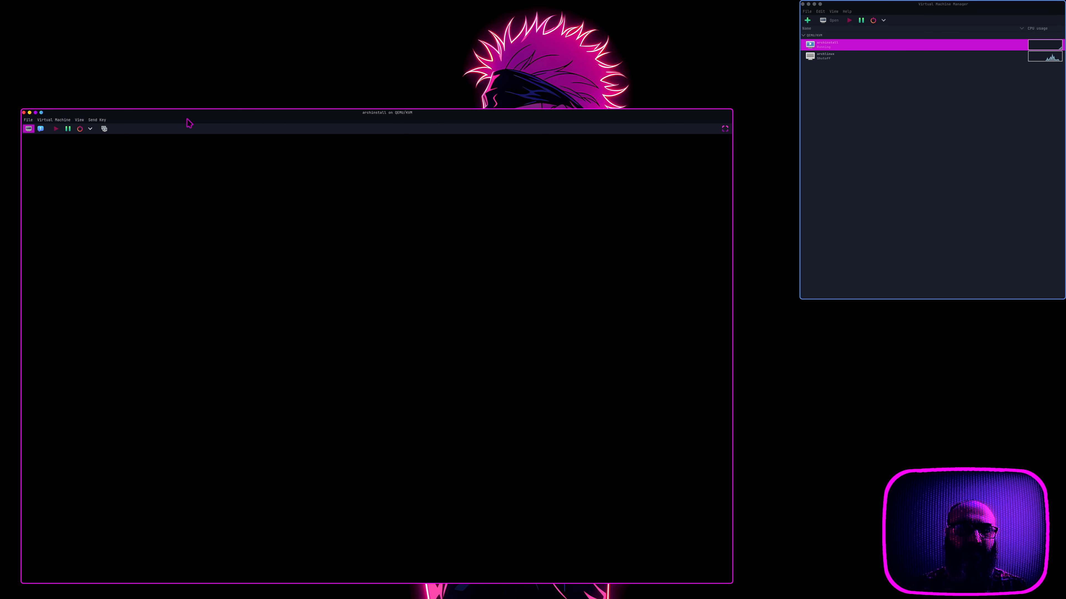
- Put the Virtual Machine Manager window away, bring the archinstall window forward and log in with the account password
key("super+q")
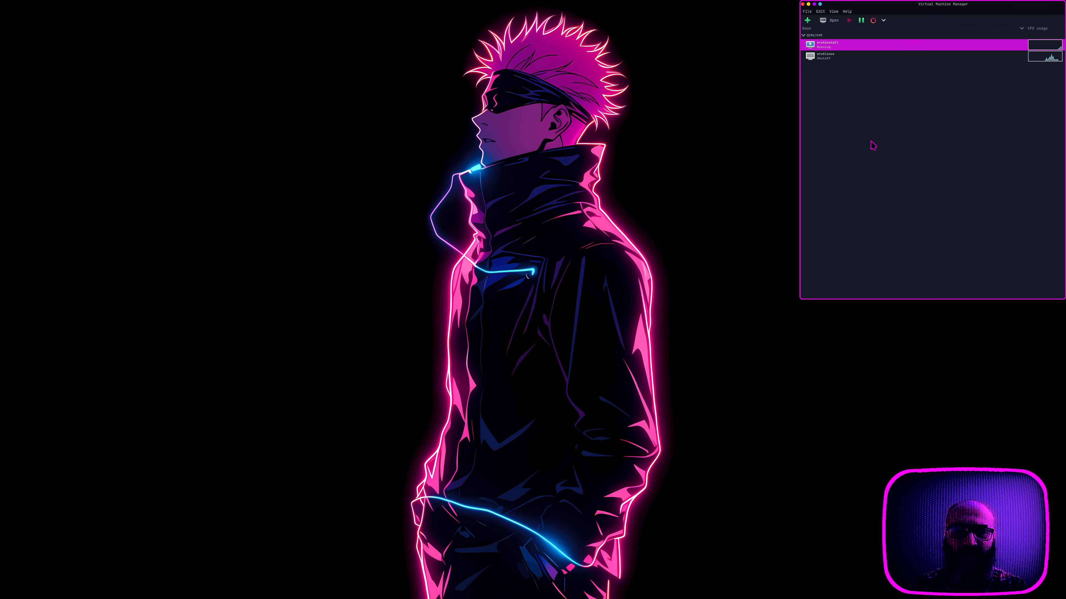
key("super+q")
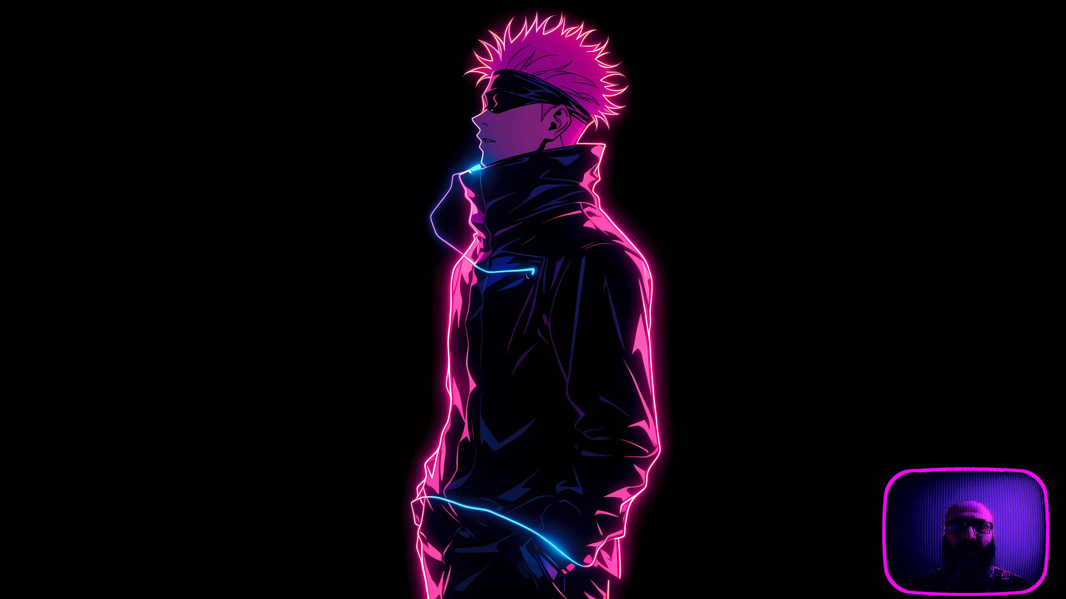
mouse_move(1065, 0)
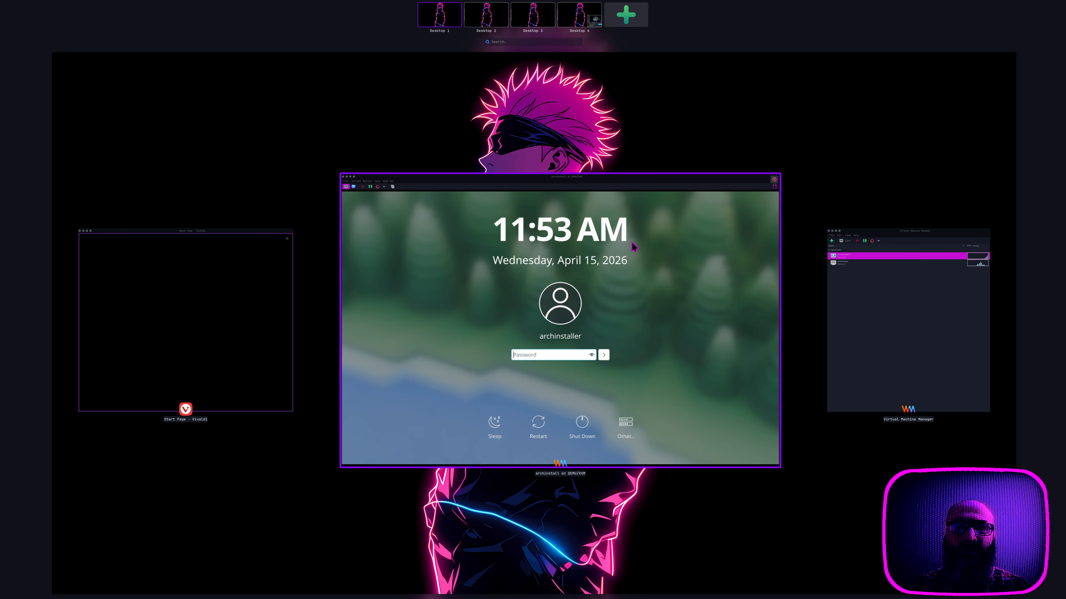
left_click(434, 300)
type("*********")
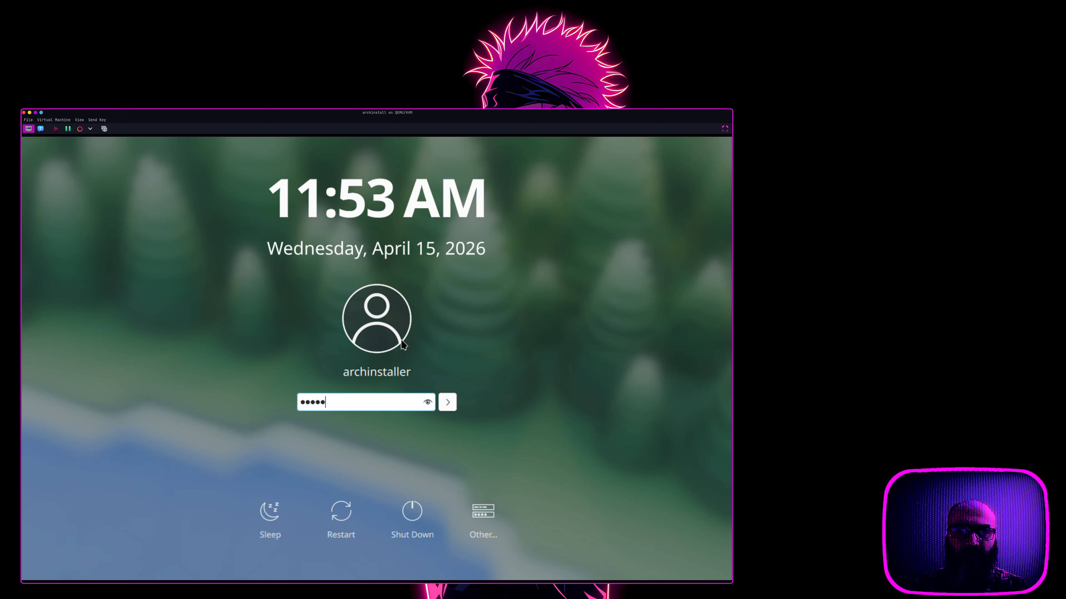
key("Return")
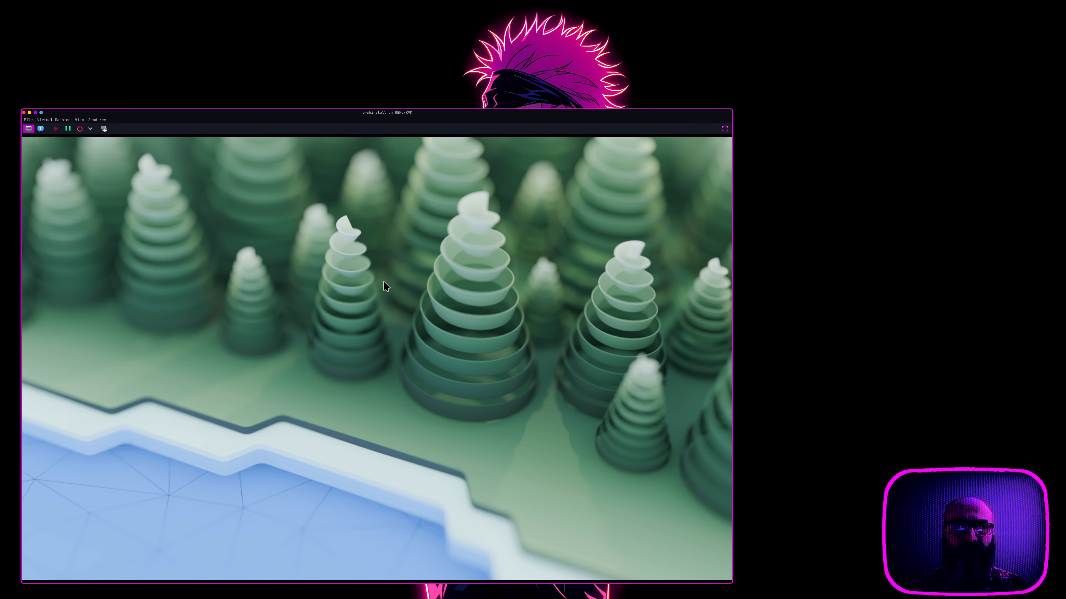
- Launch the Konsole terminal on the archinstall machine's desktop
left_click(50, 551)
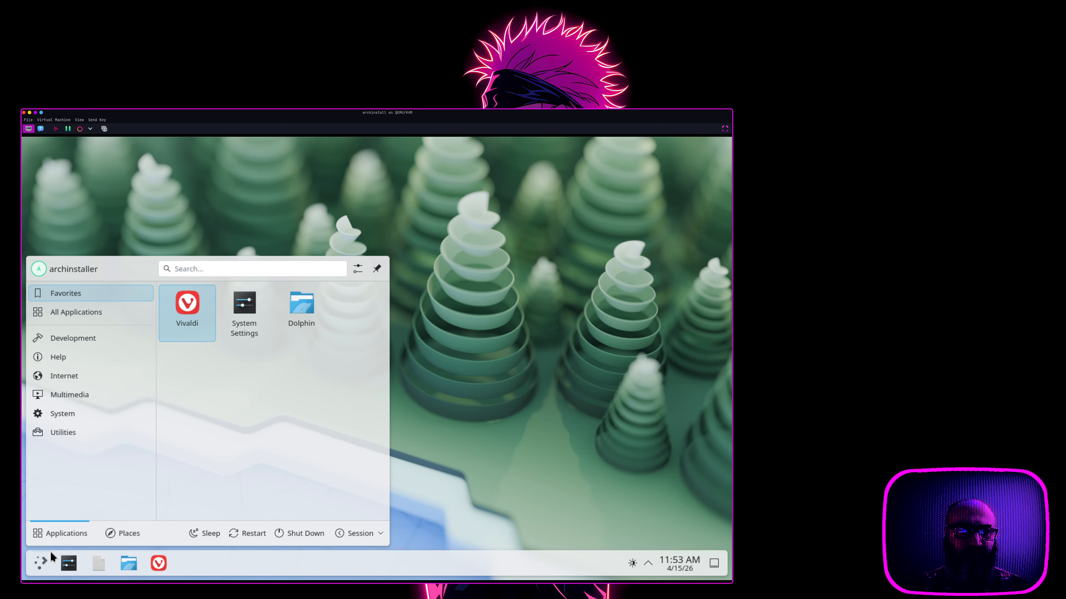
type("konso")
key("Return")
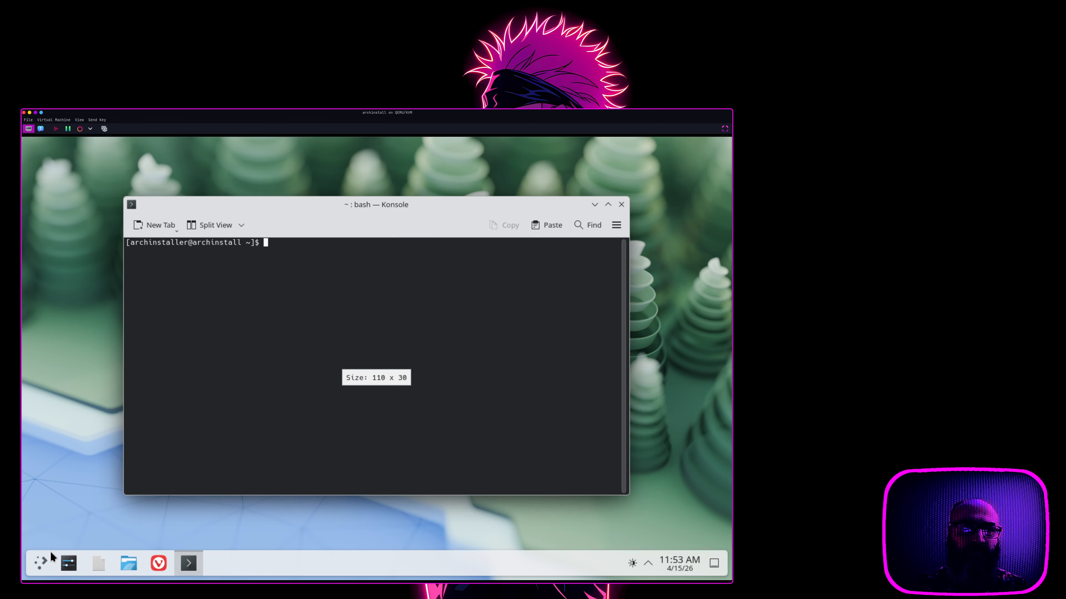
- Run a full system upgrade with "sudo pacman -Syu" and authenticate with the account password
type("su")
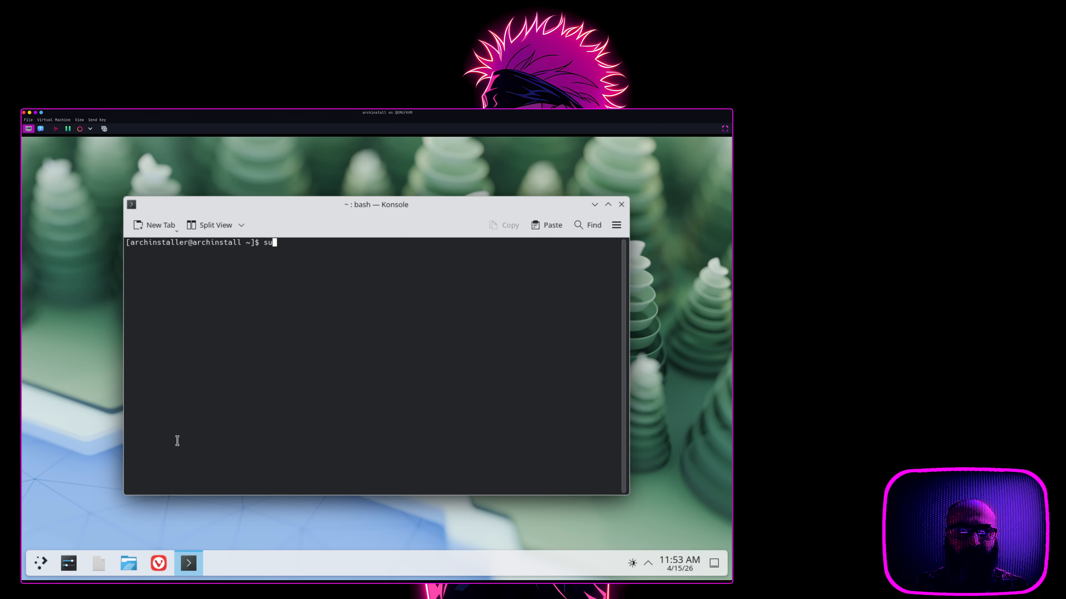
type("do ")
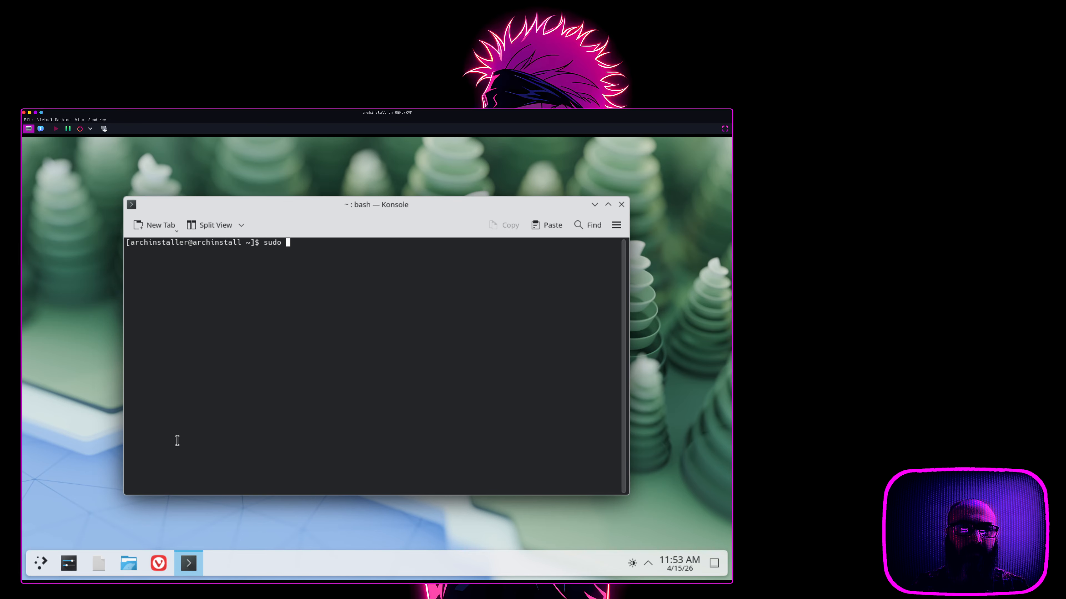
type("pacman -Sy")
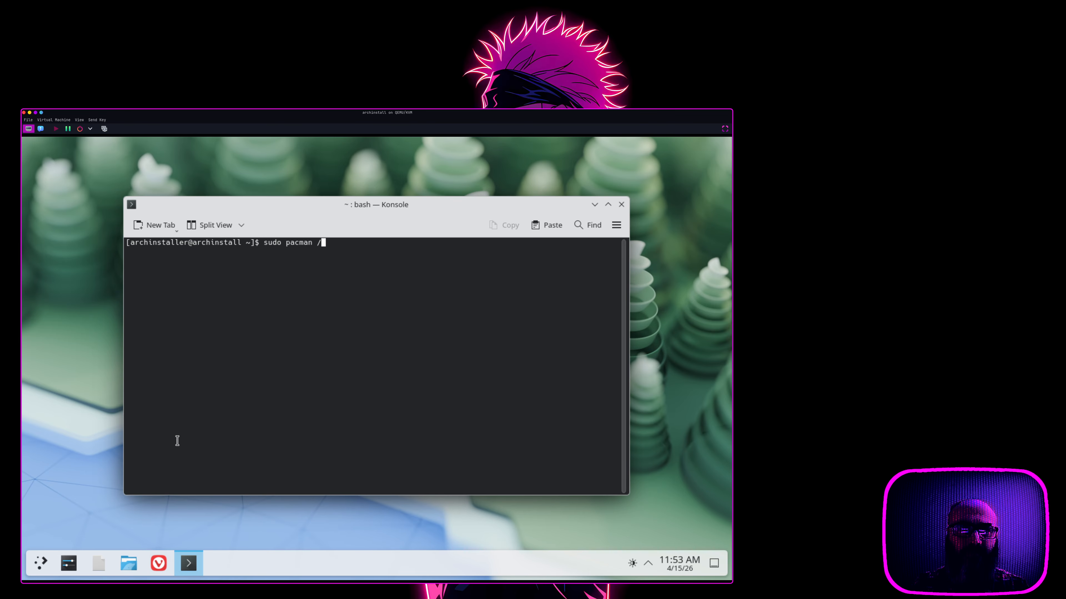
key("BackSpace")
key("BackSpace")
key("BackSpace")
type("-Syu")
key("Return")
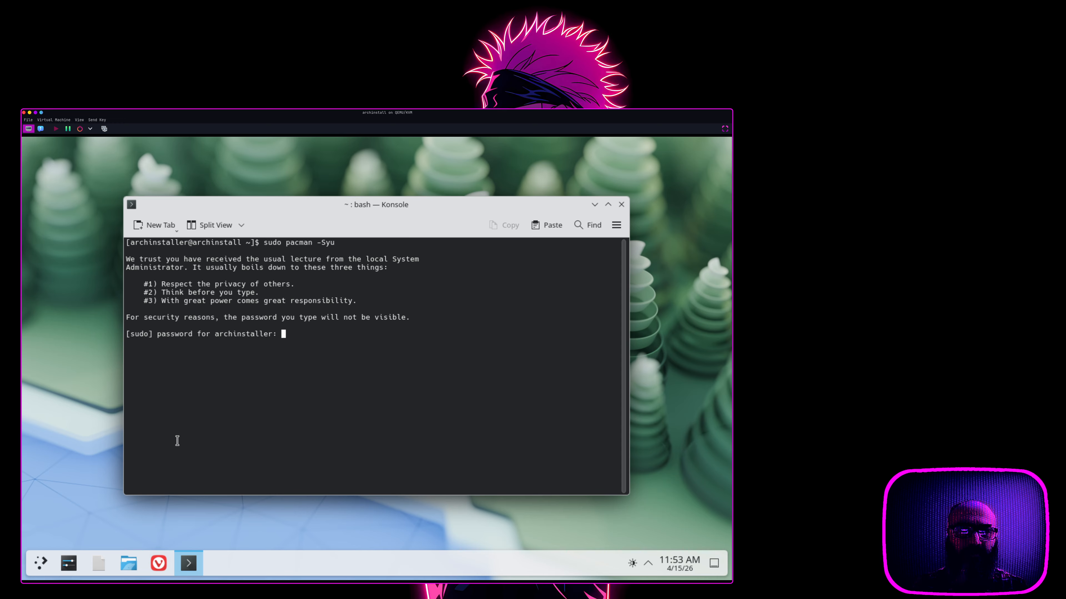
key("Return")
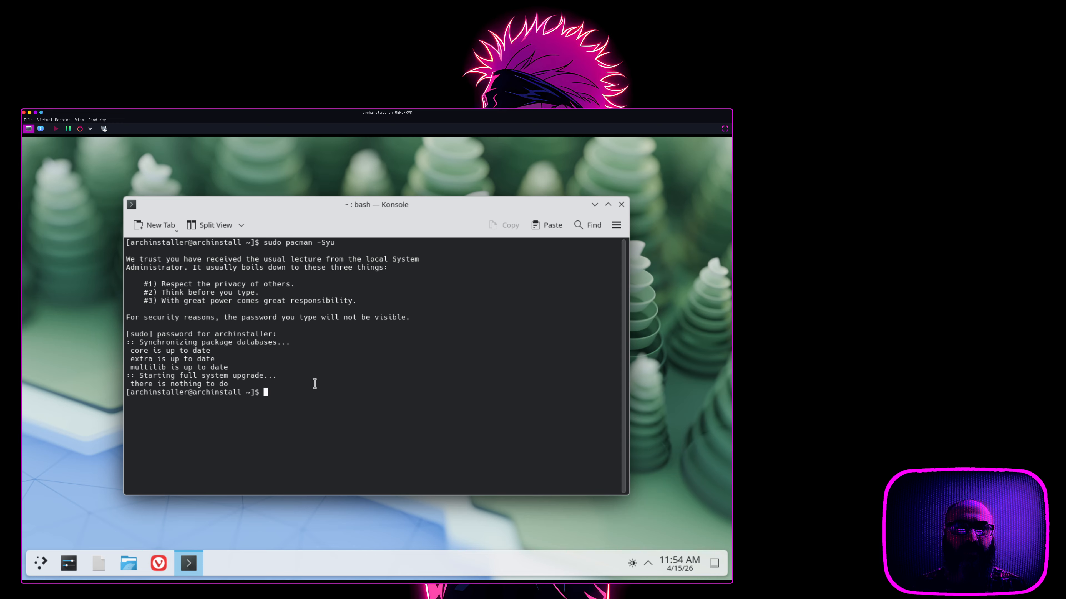
- Close Konsole, shut down the archinstall machine from its desktop at once, and close its viewer window
left_click(621, 206)
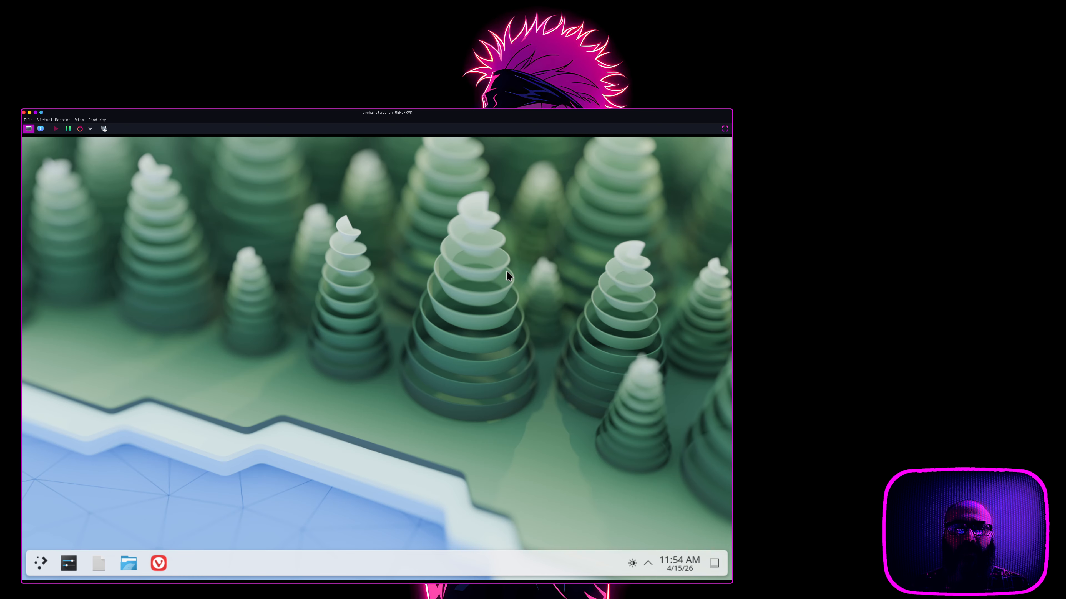
left_click(39, 563)
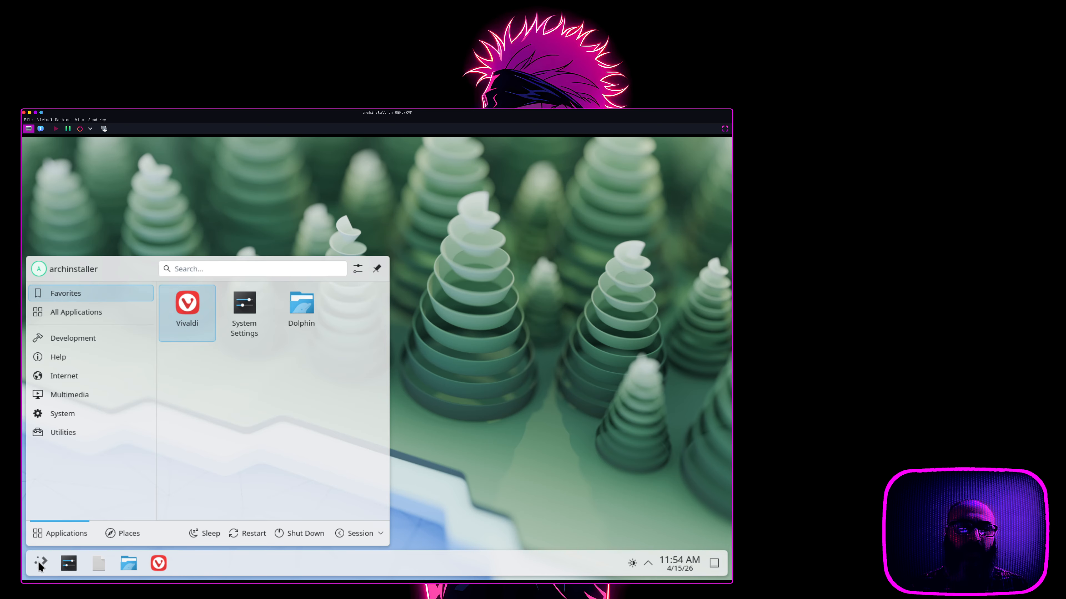
left_click(307, 533)
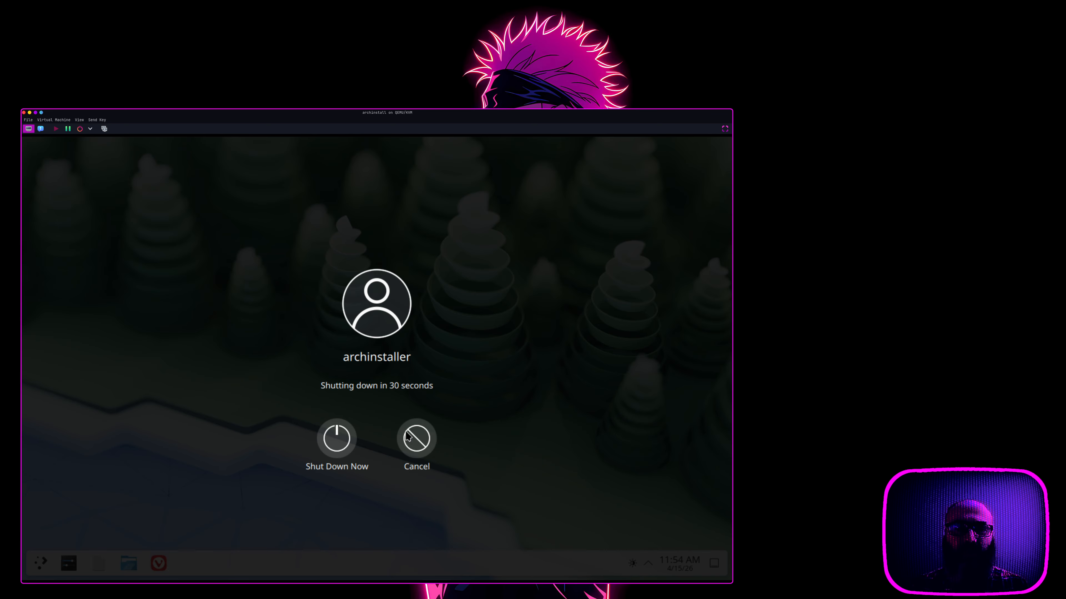
left_click(337, 438)
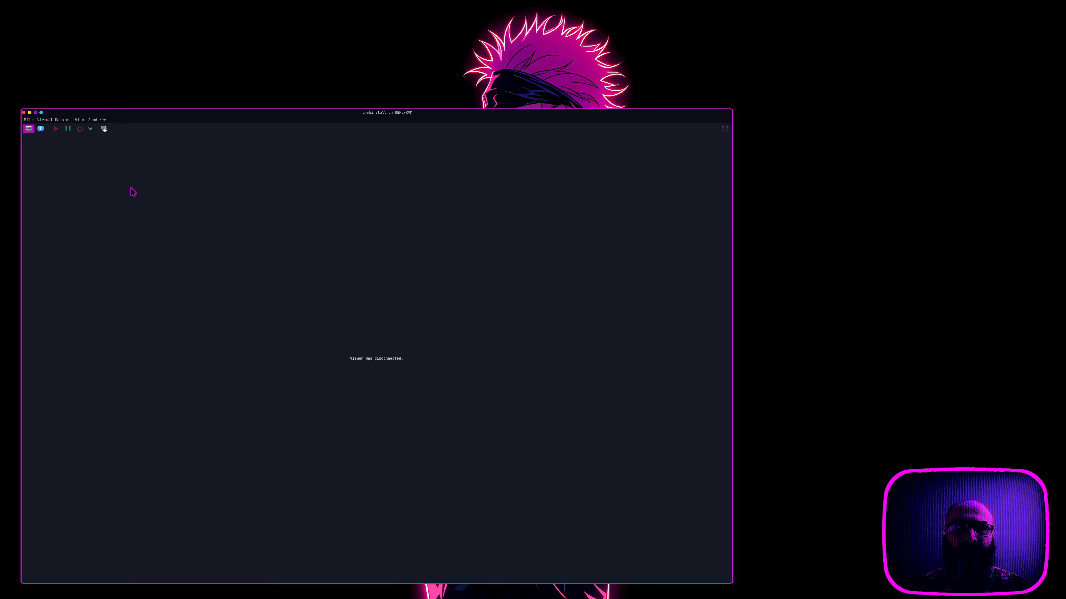
left_click(23, 112)
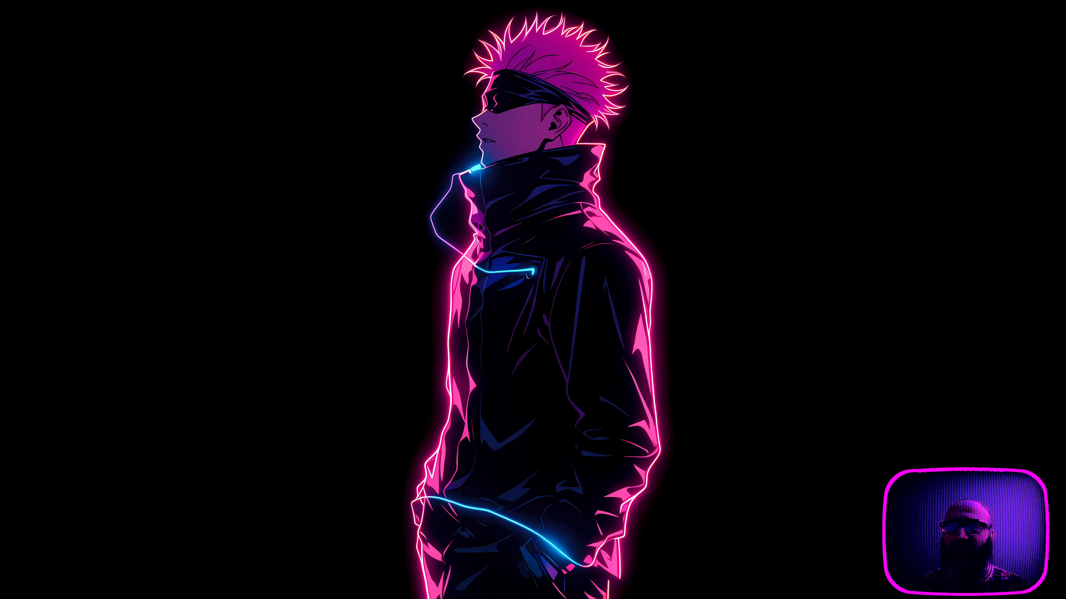
- Bring the Virtual Machine Manager window back on the host desktop and quit the program
key("super+w")
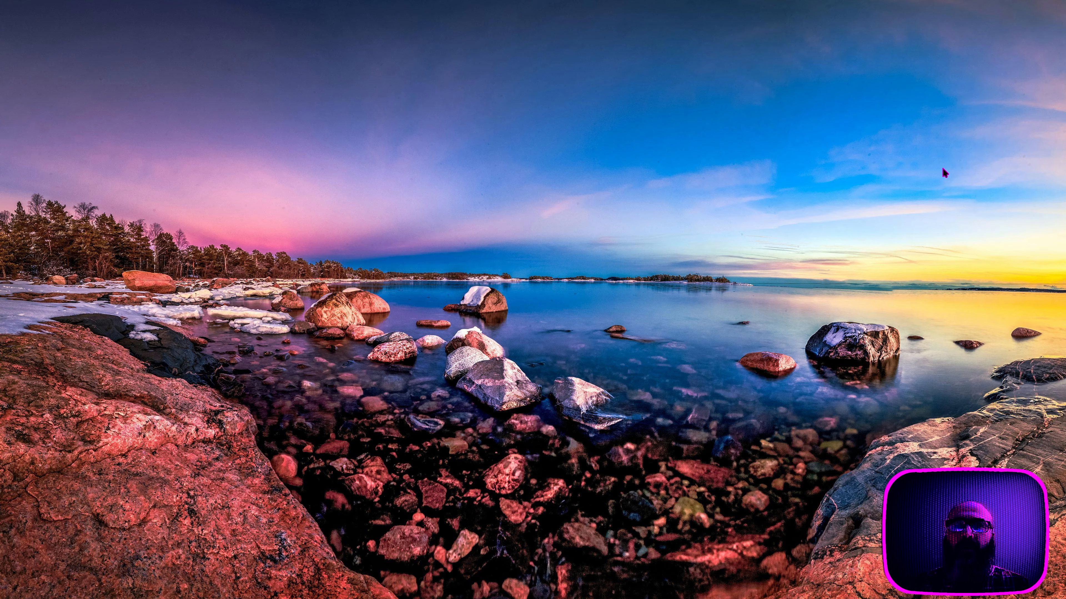
key("super+w")
left_click(814, 294)
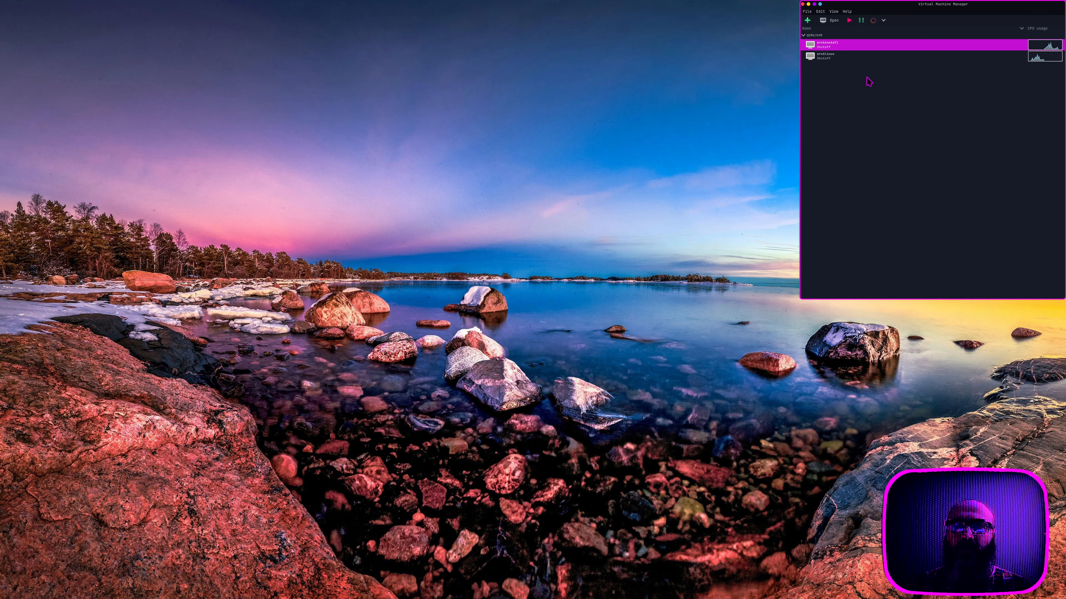
left_click(807, 11)
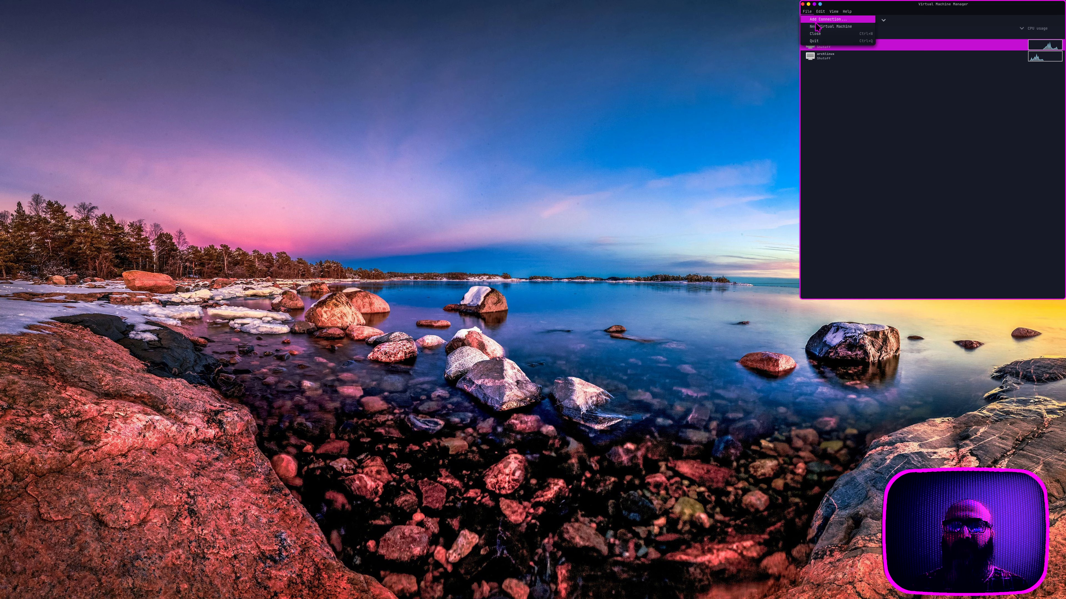
left_click(818, 44)
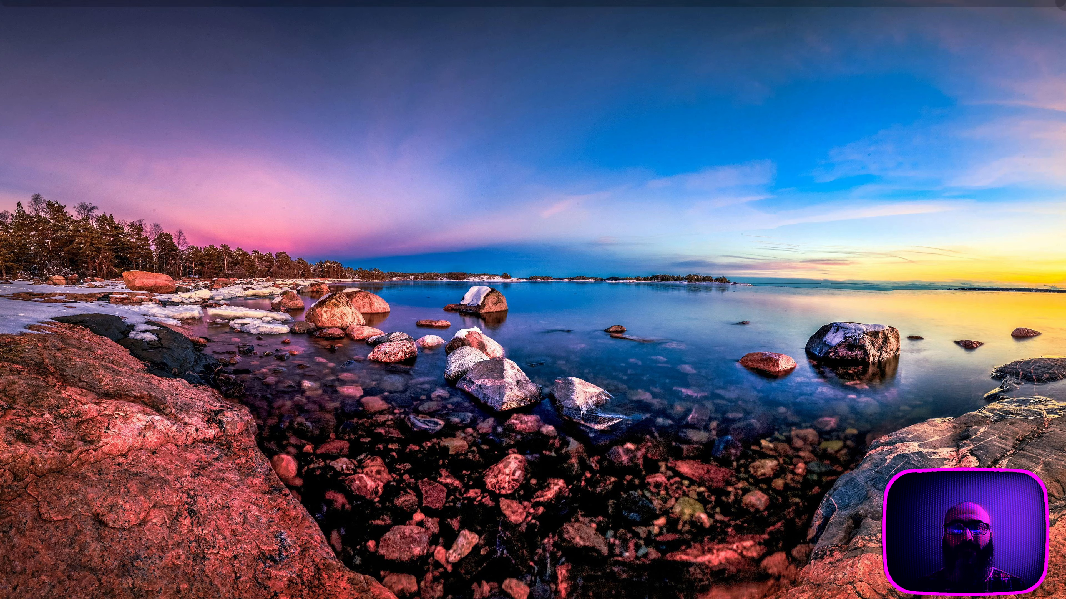
- Switch to OBS and show the source listed directly above Loading
key("super")
key("super+w")
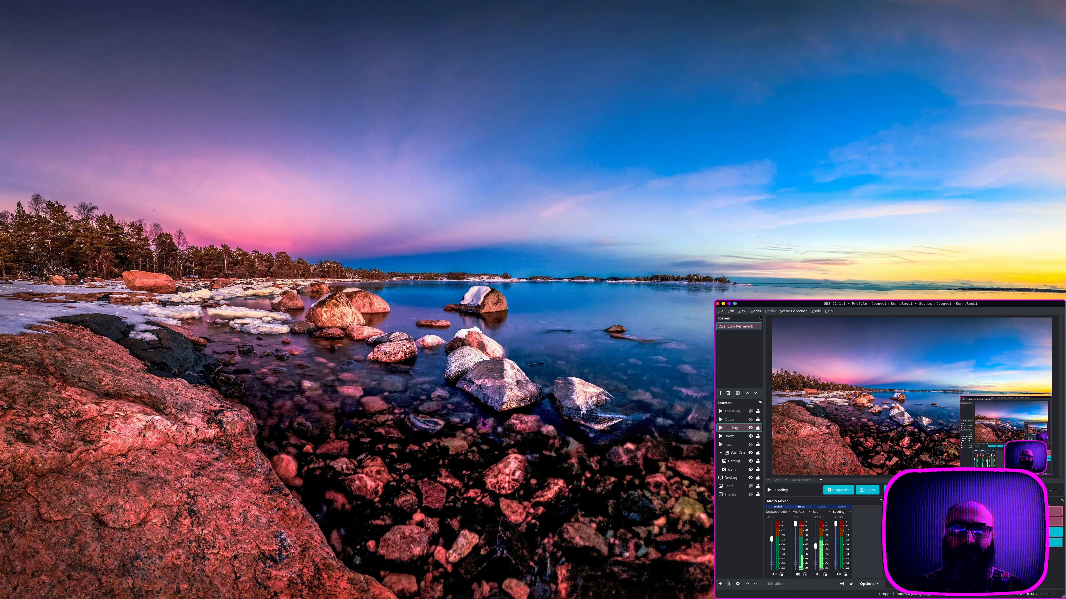
left_click(750, 420)
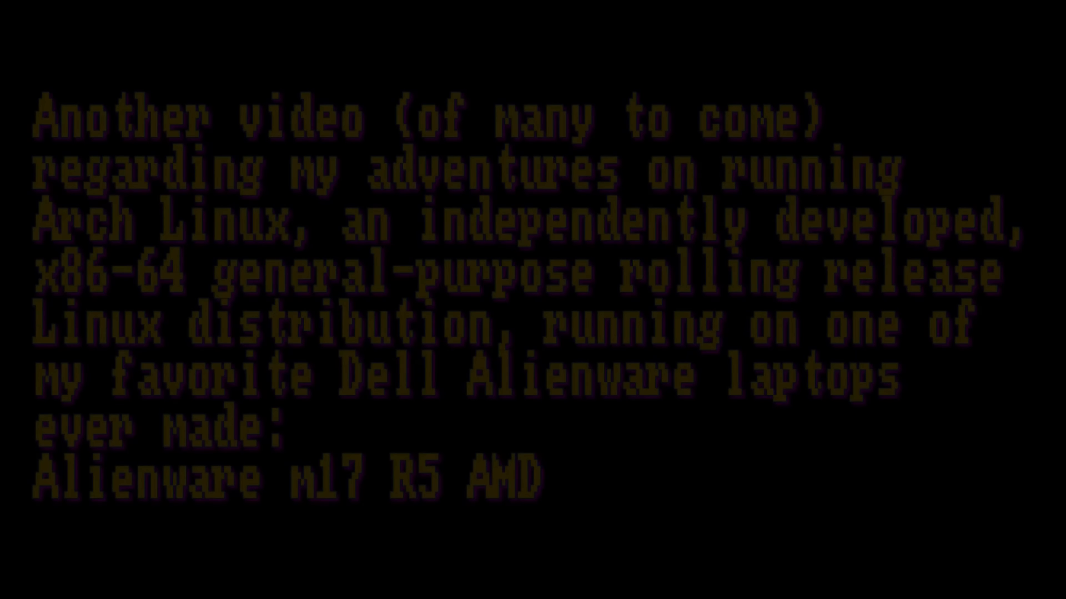